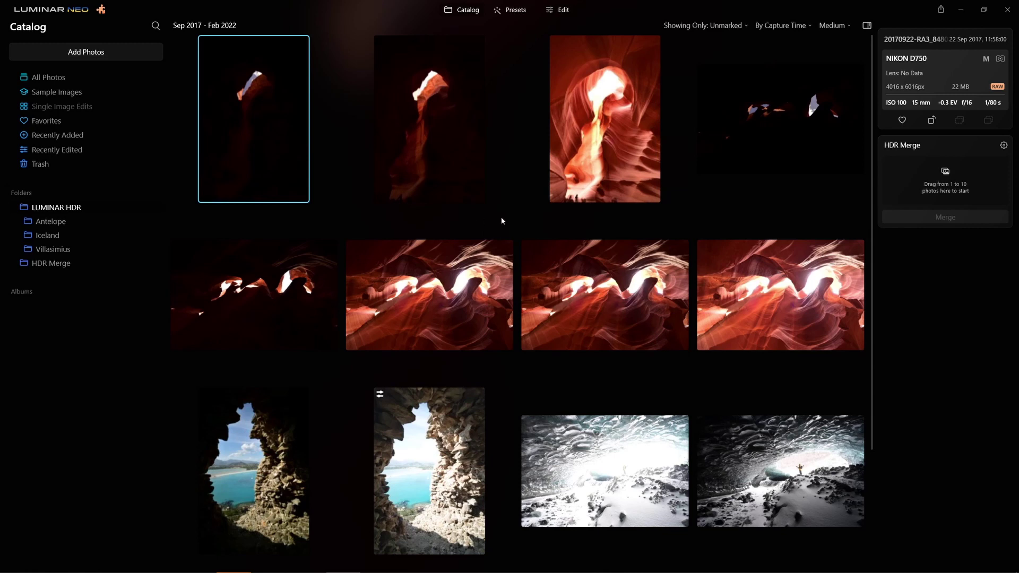
Open the Extensions window, confirm HDR Merge is installed, and close it
left_click(102, 10)
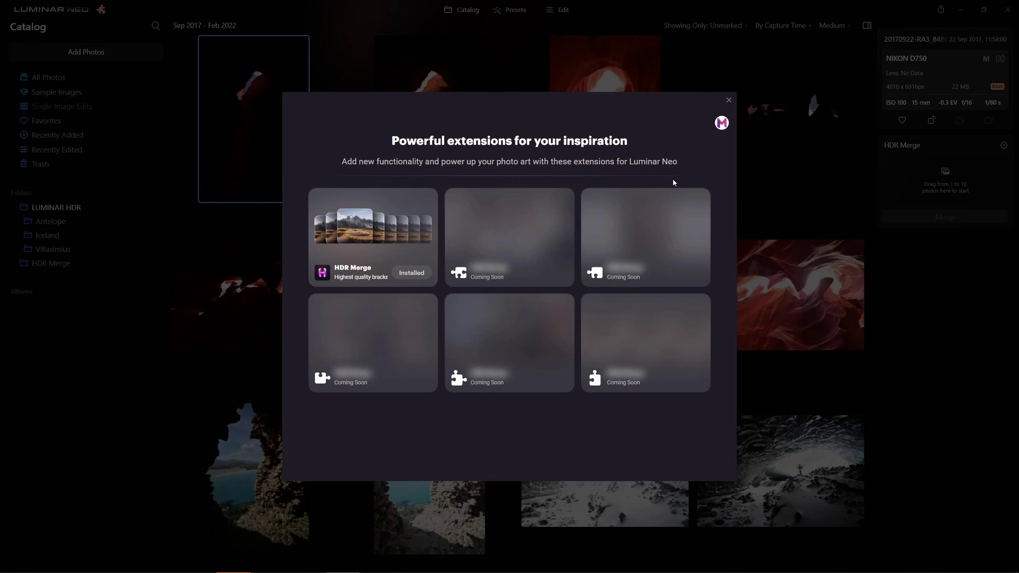
left_click(729, 100)
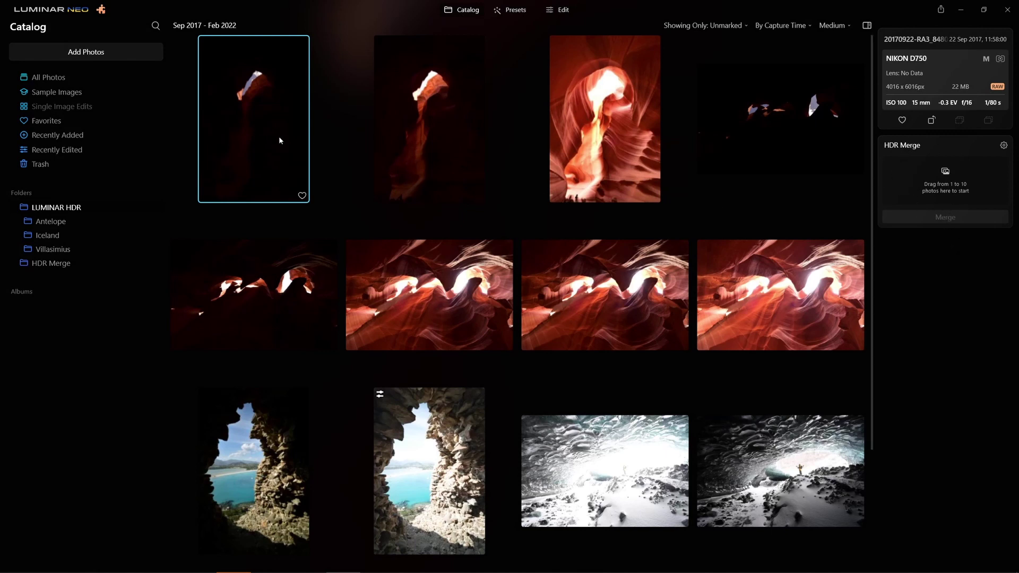
left_click(594, 129, "shift")
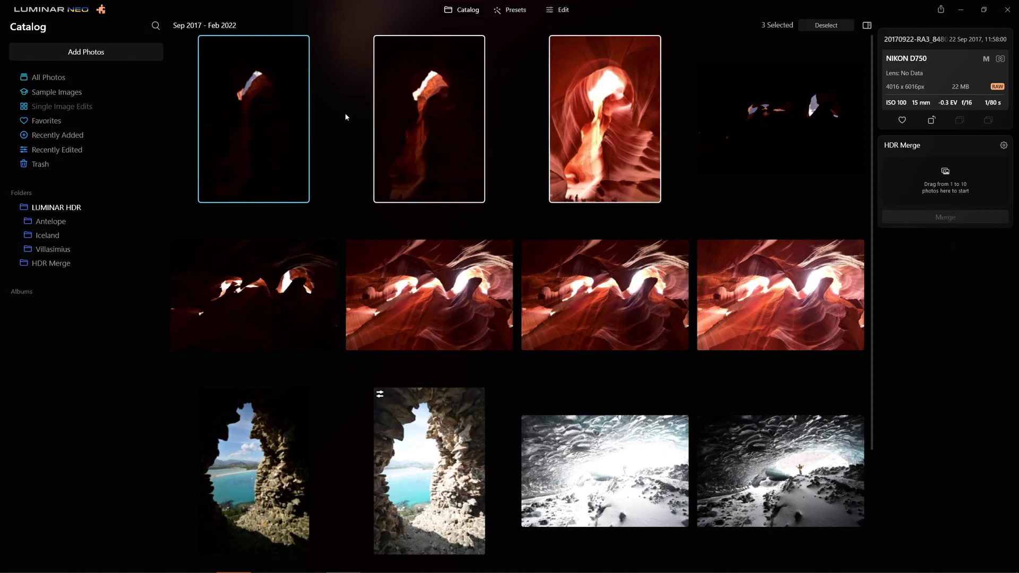
left_click_drag(625, 140, 937, 181)
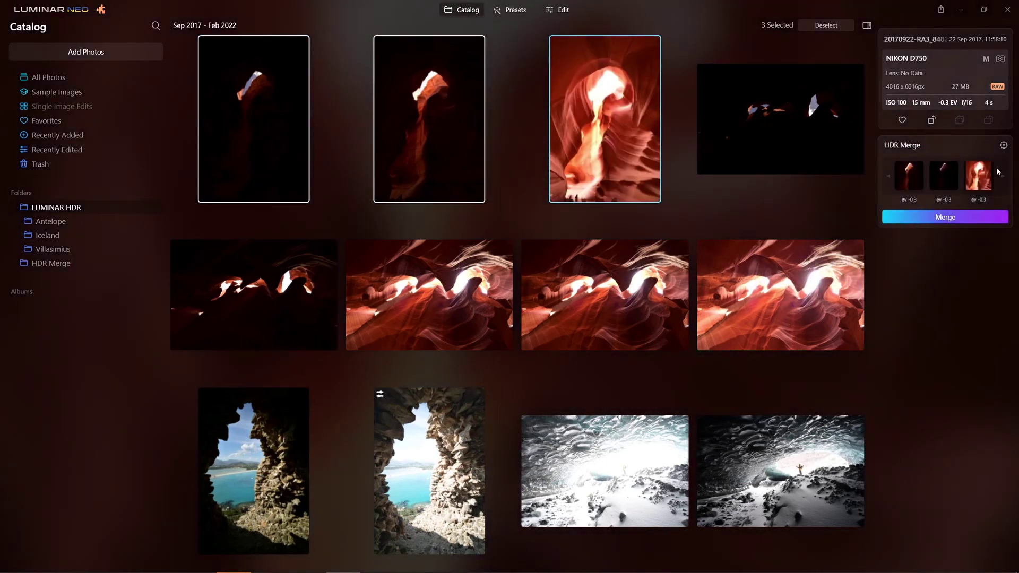
left_click(1004, 145)
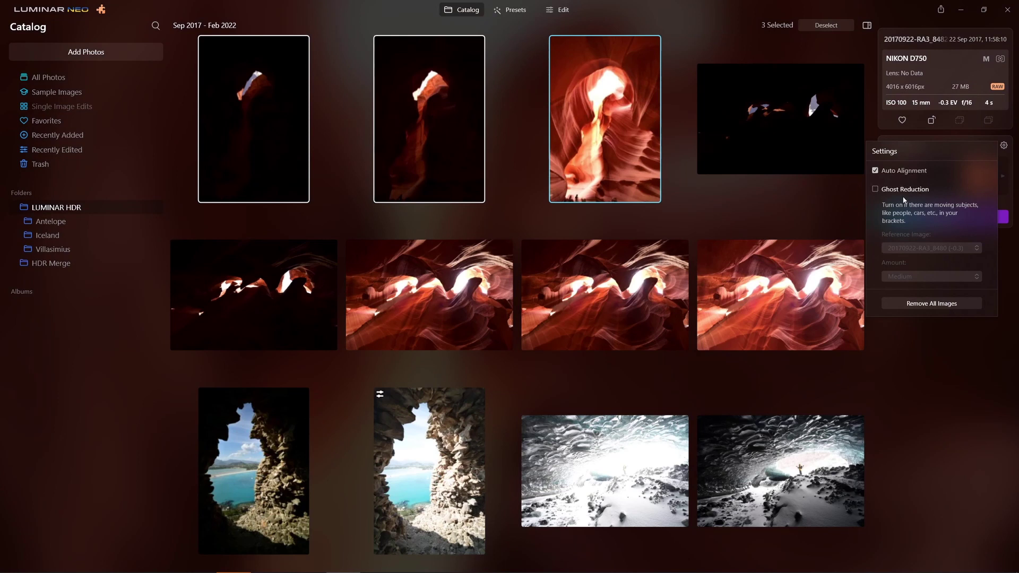
left_click(1005, 152)
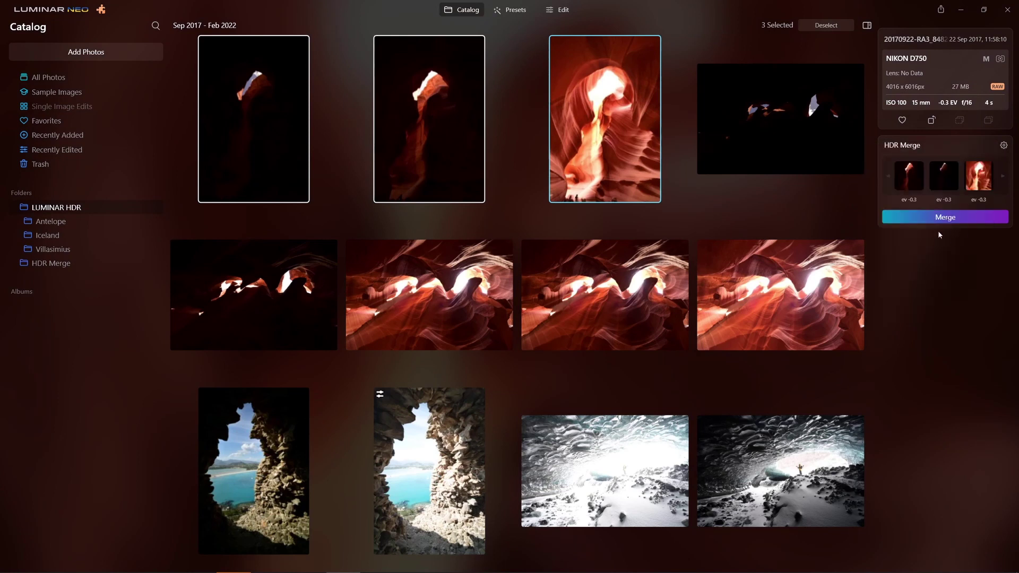
left_click(1005, 146)
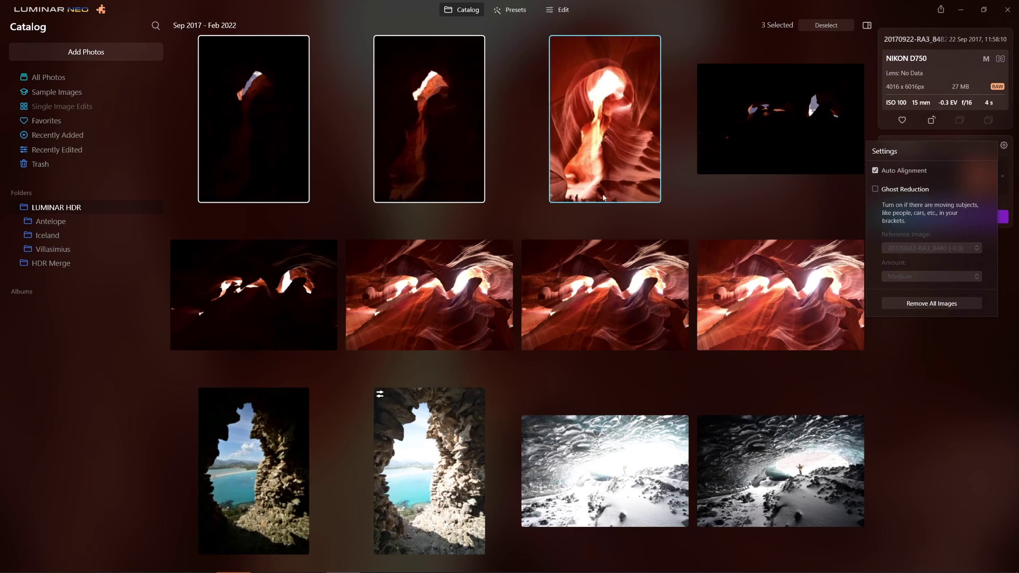
left_click(957, 368)
left_click(679, 196)
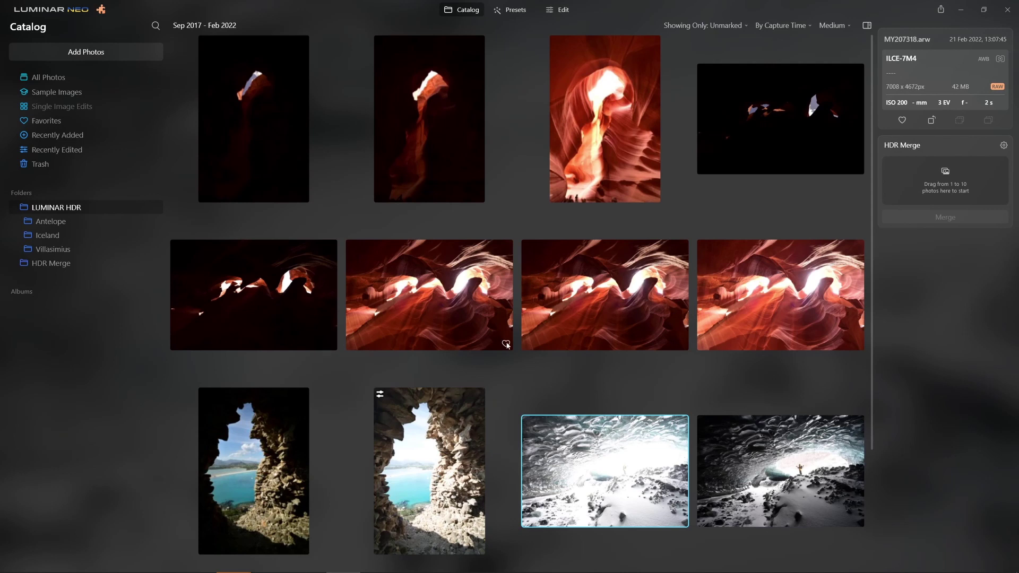
scroll(649, 298, "down", 3)
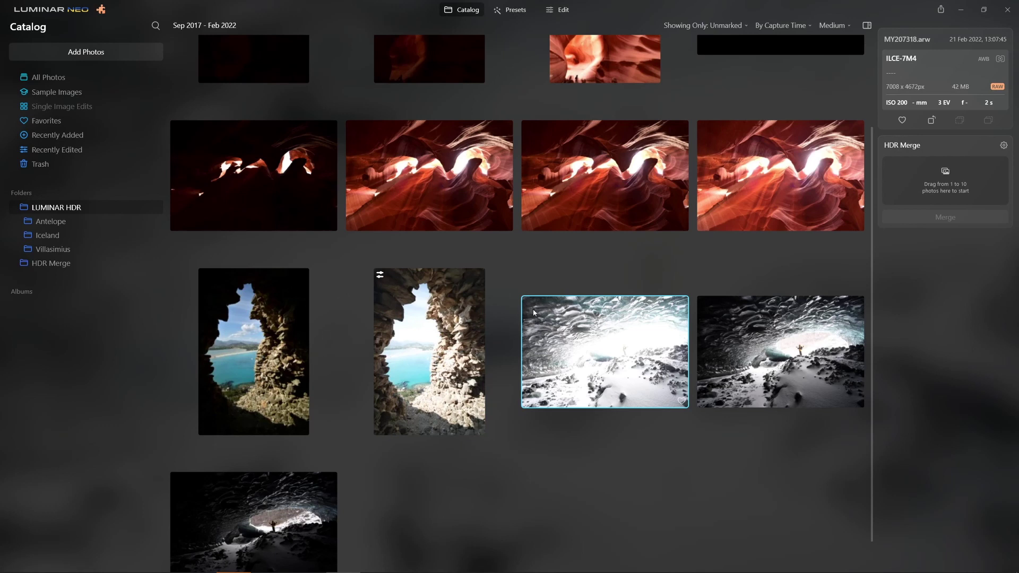
scroll(741, 165, "up", 4)
double_click(740, 164)
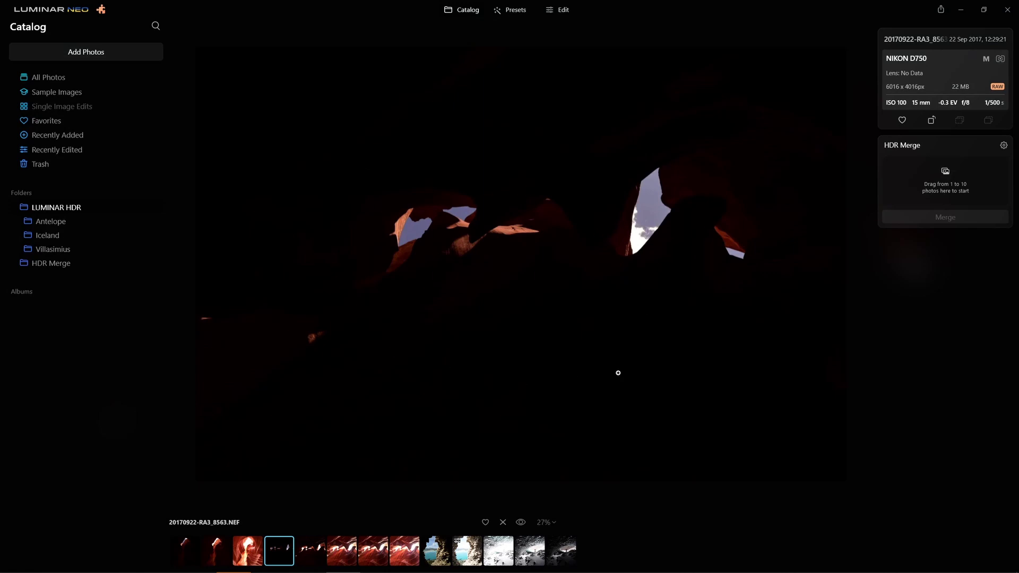
key("Right")
key("Right")
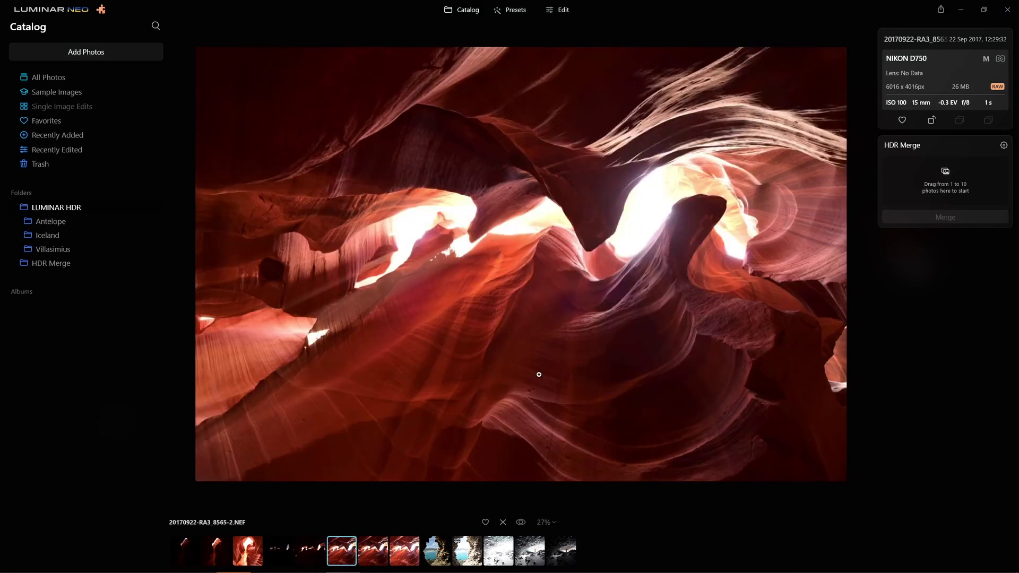
key("Right")
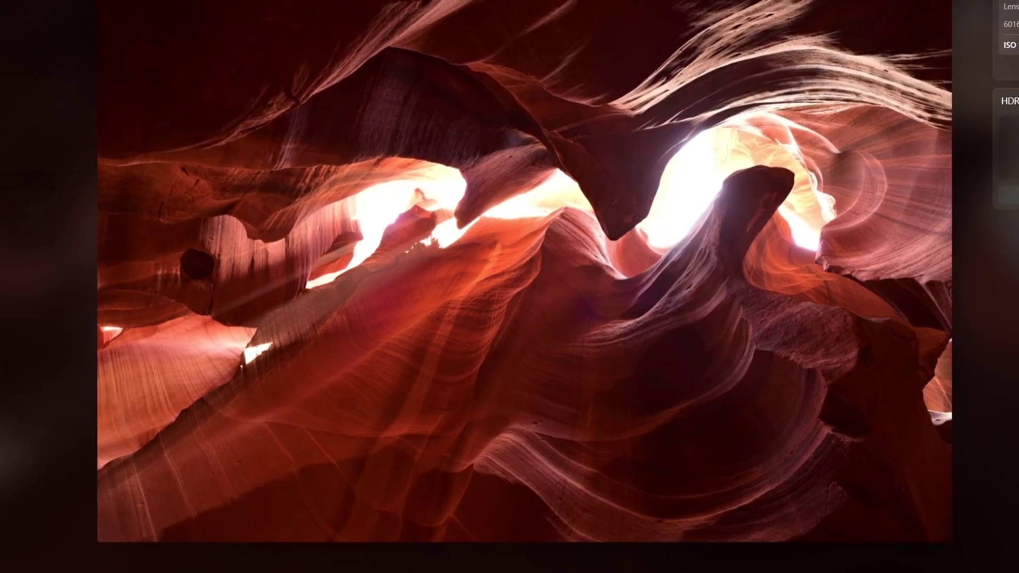
key("Escape")
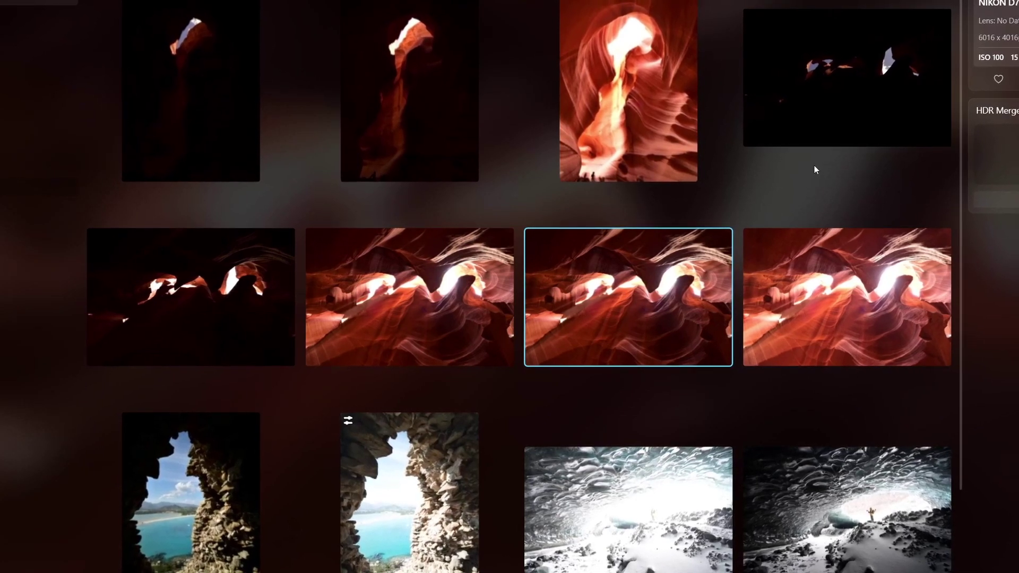
Open the rock-arch beach photo in single-photo view and advance to its next bracket
mouse_move(832, 250)
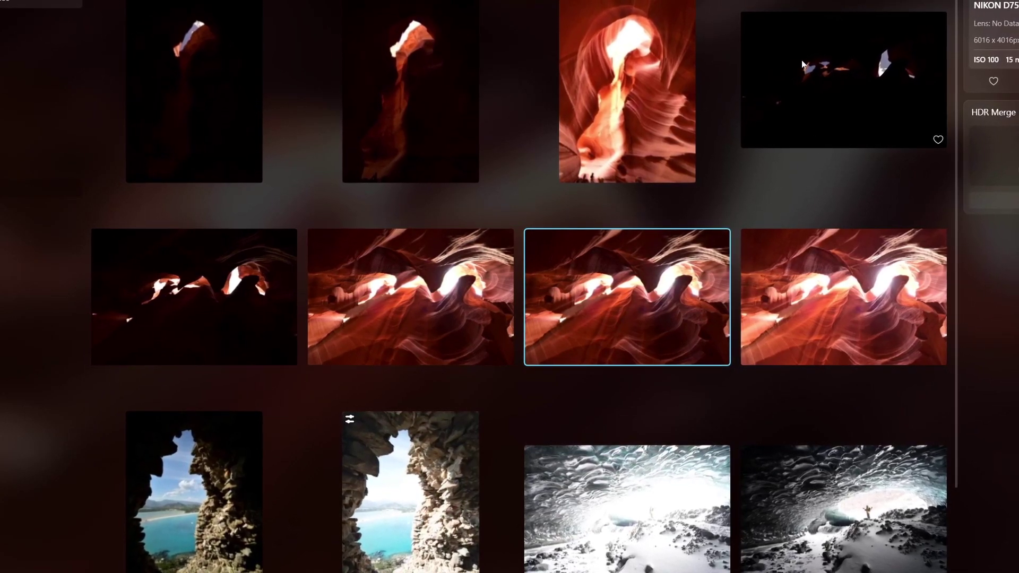
mouse_move(382, 334)
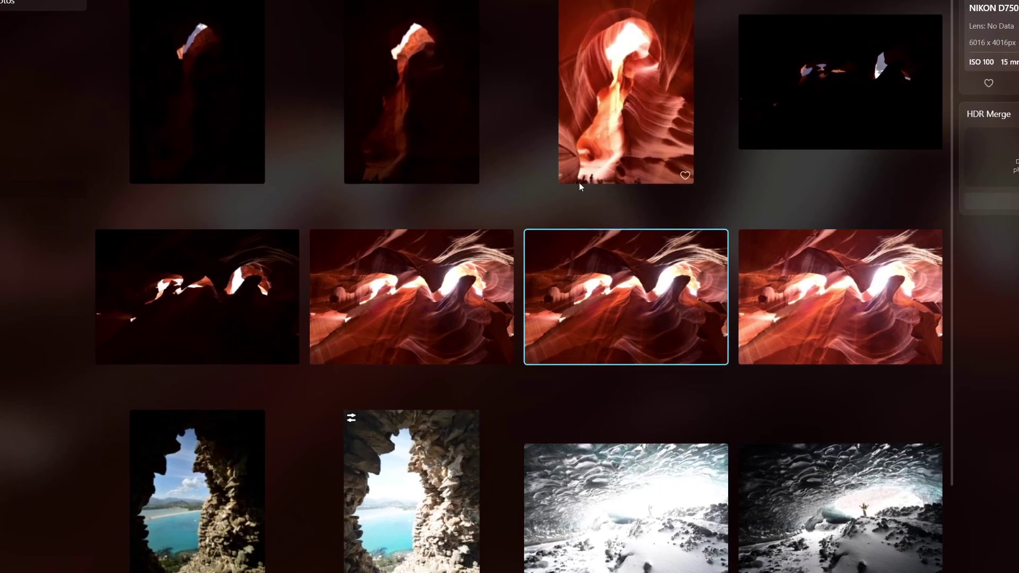
mouse_move(649, 246)
scroll(729, 202, "down", 3)
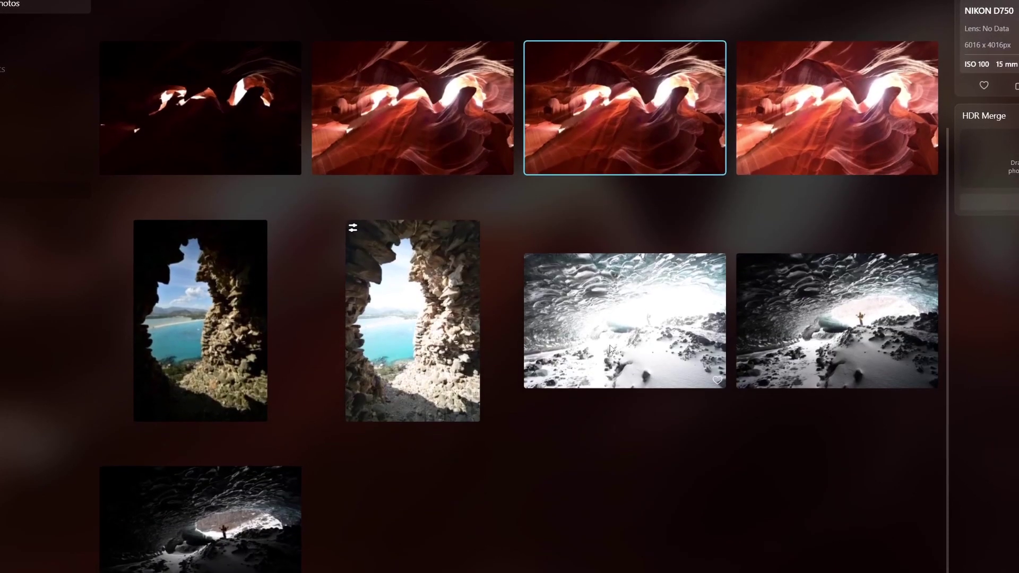
double_click(199, 315)
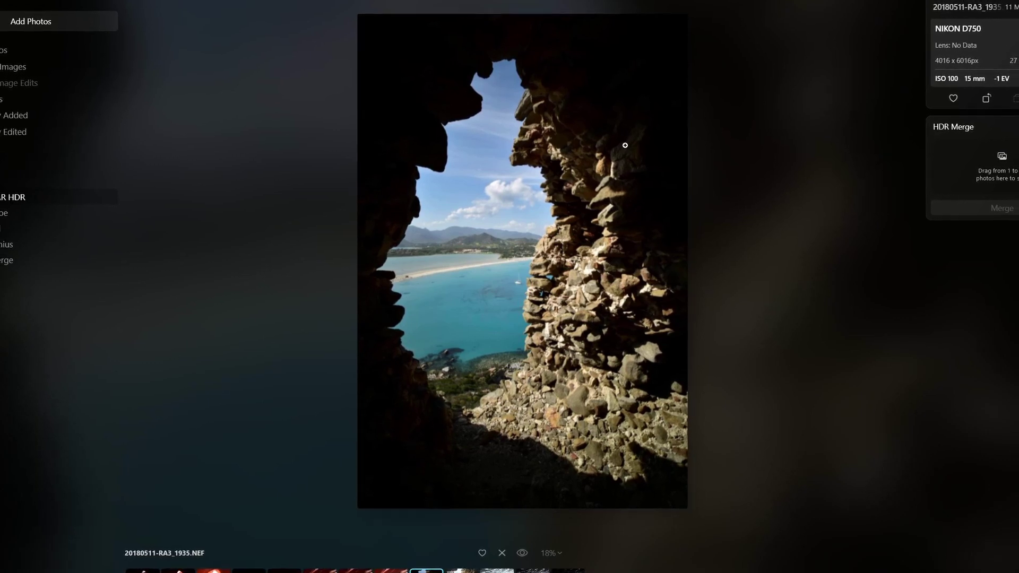
key("Right")
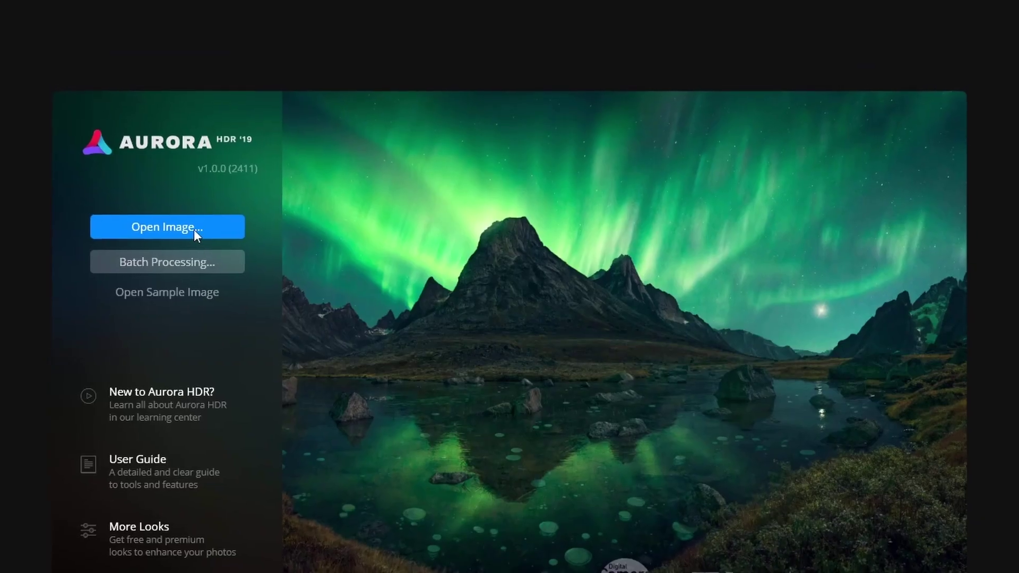
Merge brackets 20180511-RA3_1935.nef and 20180511-RA3_1936.nef into an HDR with automatic alignment
left_click(196, 230)
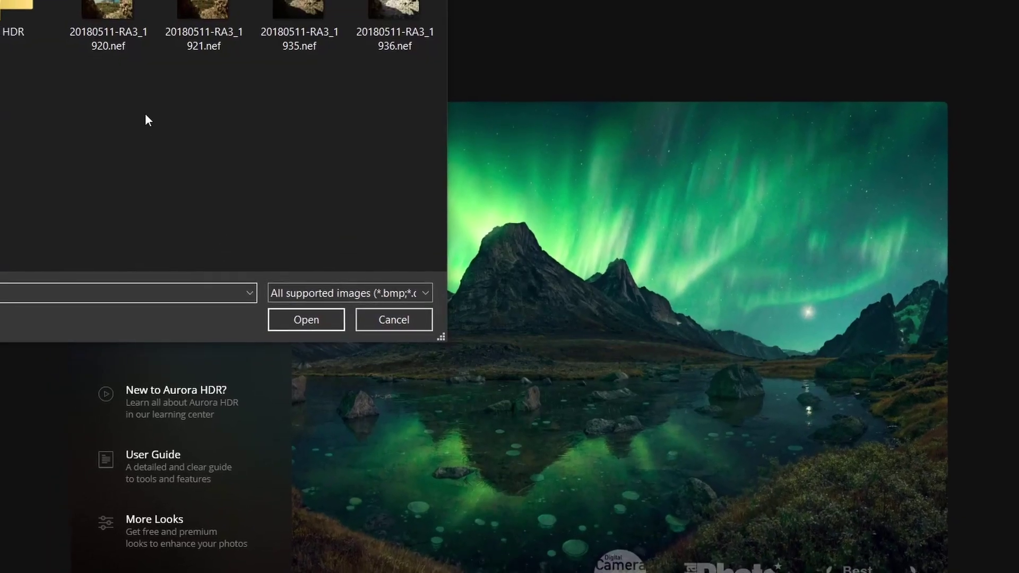
left_click(296, 16)
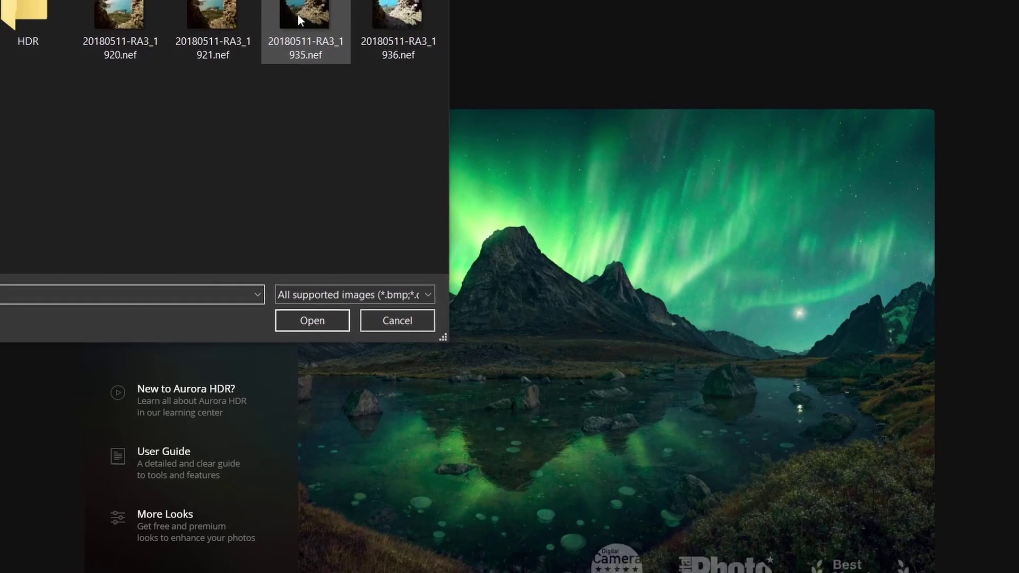
left_click(383, 24, "ctrl")
left_click(337, 322)
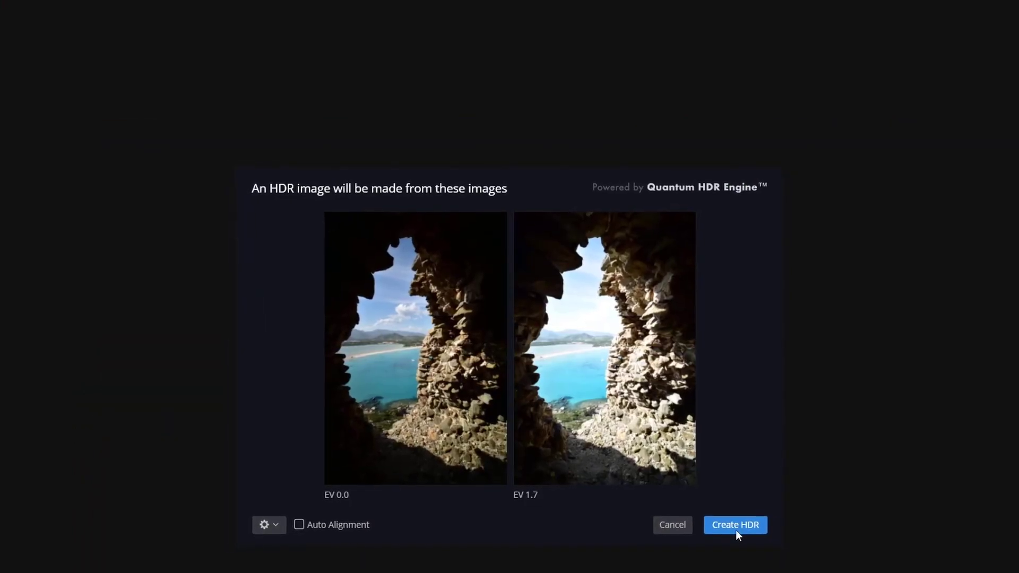
left_click(303, 522)
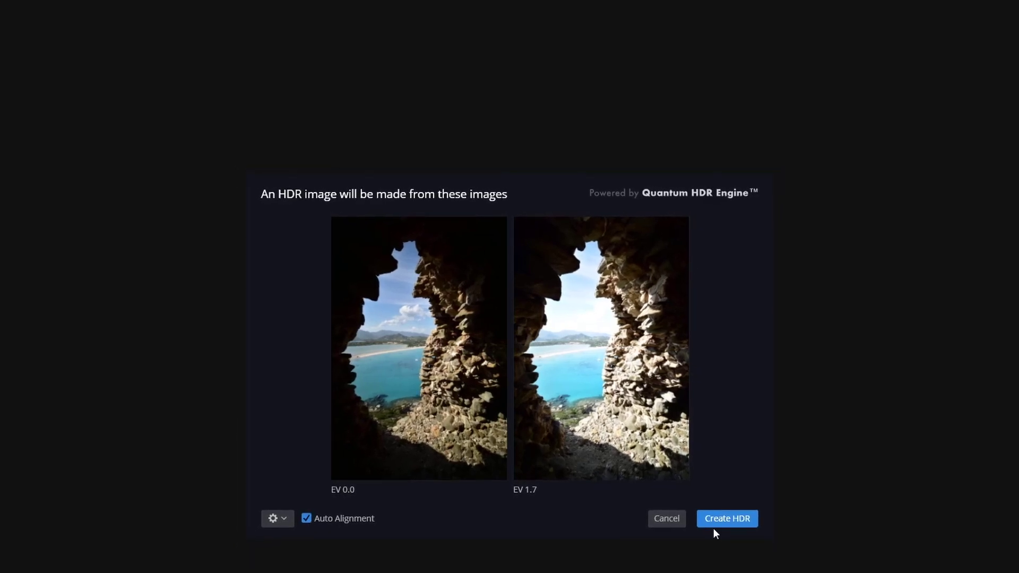
left_click(738, 521)
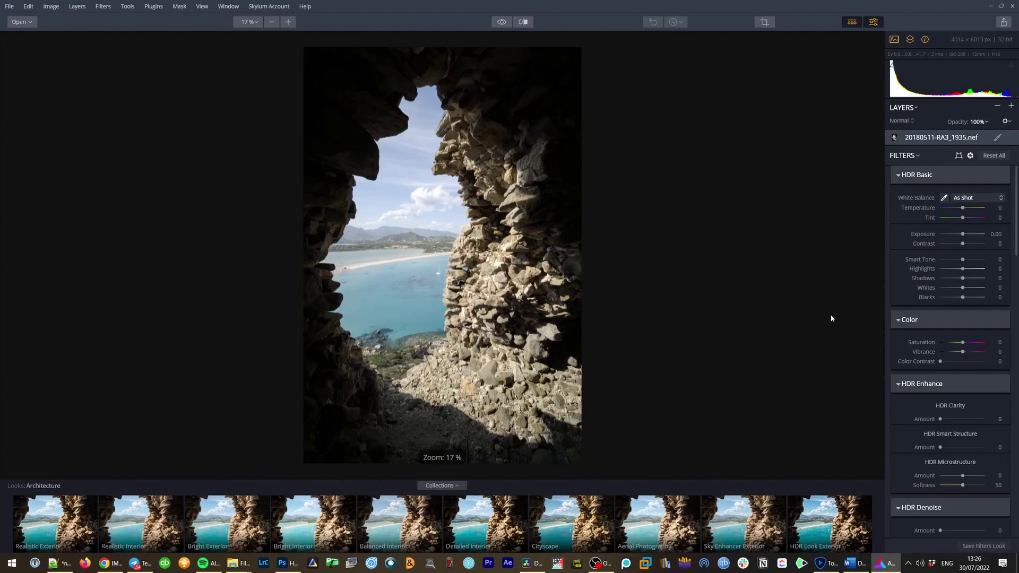
Set Vibrance 57, HDR Smart Structure 20 and Shadows 100, then compare with the original
scroll(963, 289, "down", 1)
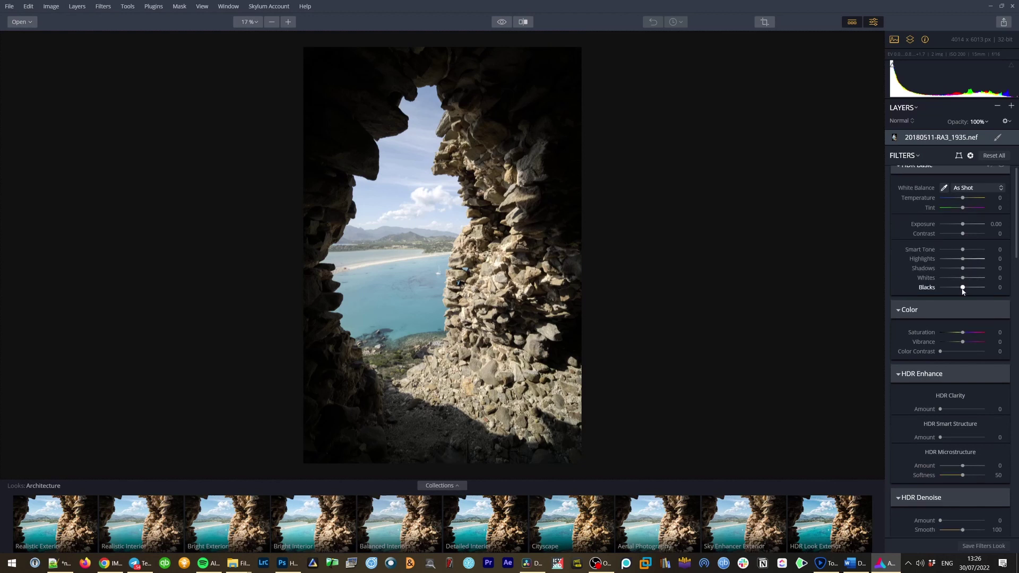
left_click_drag(975, 344, 976, 342)
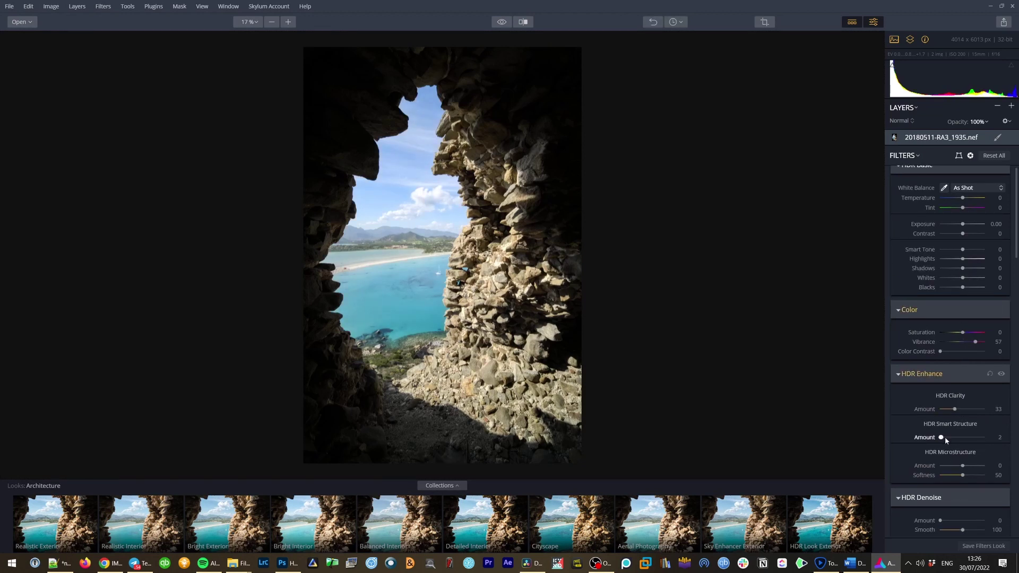
left_click_drag(945, 438, 954, 439)
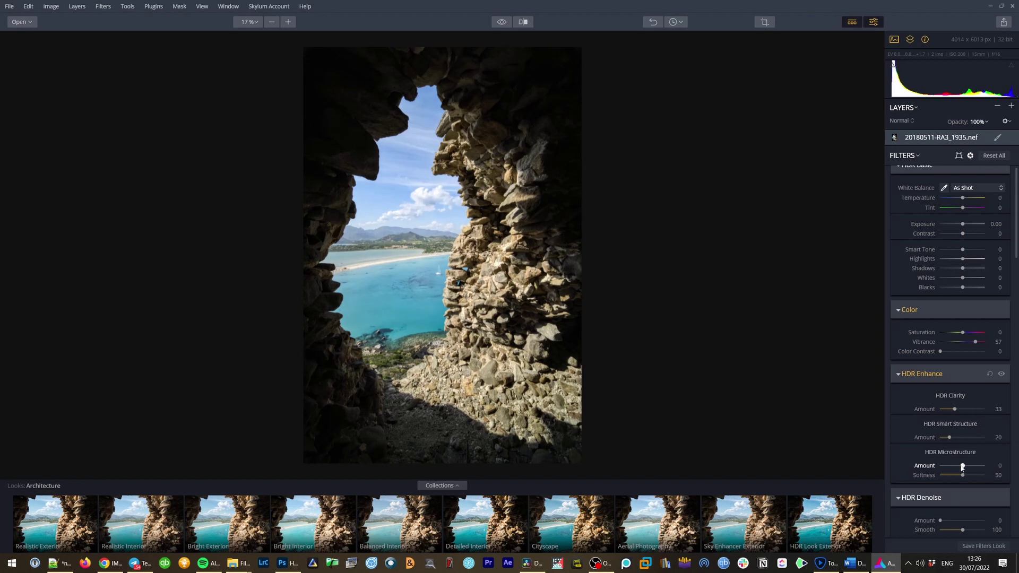
scroll(962, 467, "down", 3)
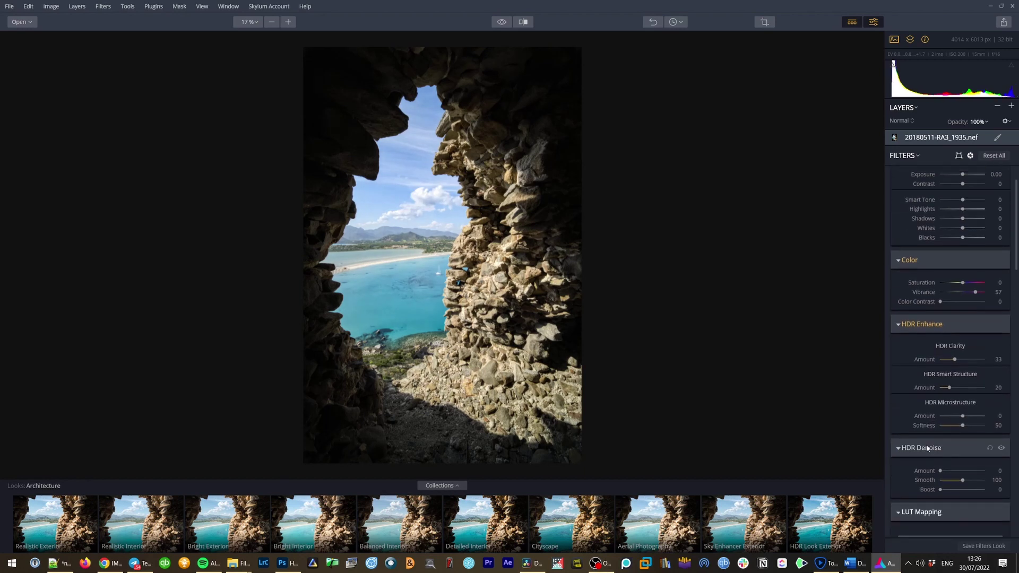
scroll(927, 448, "down", 5)
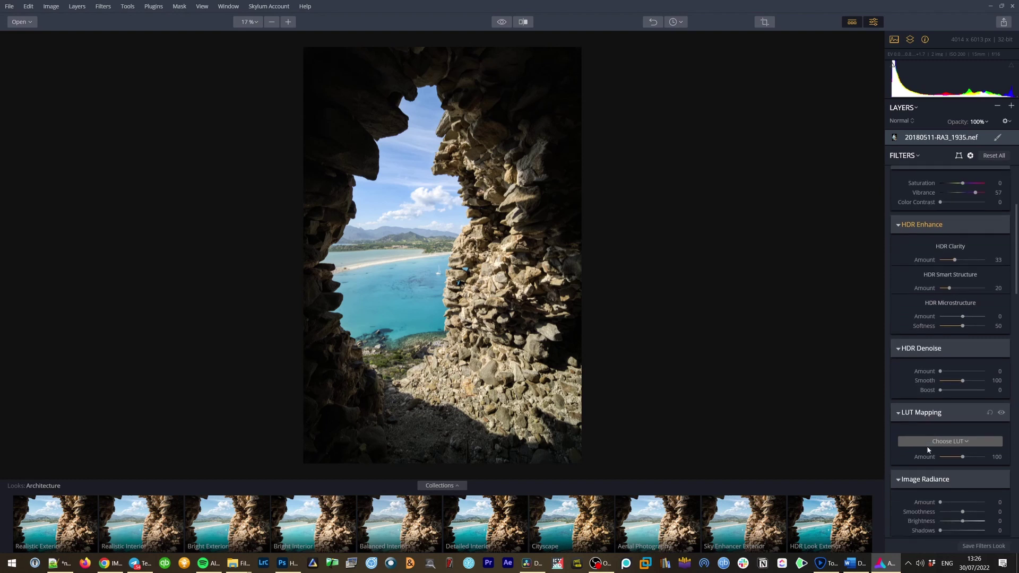
scroll(926, 450, "up", 9)
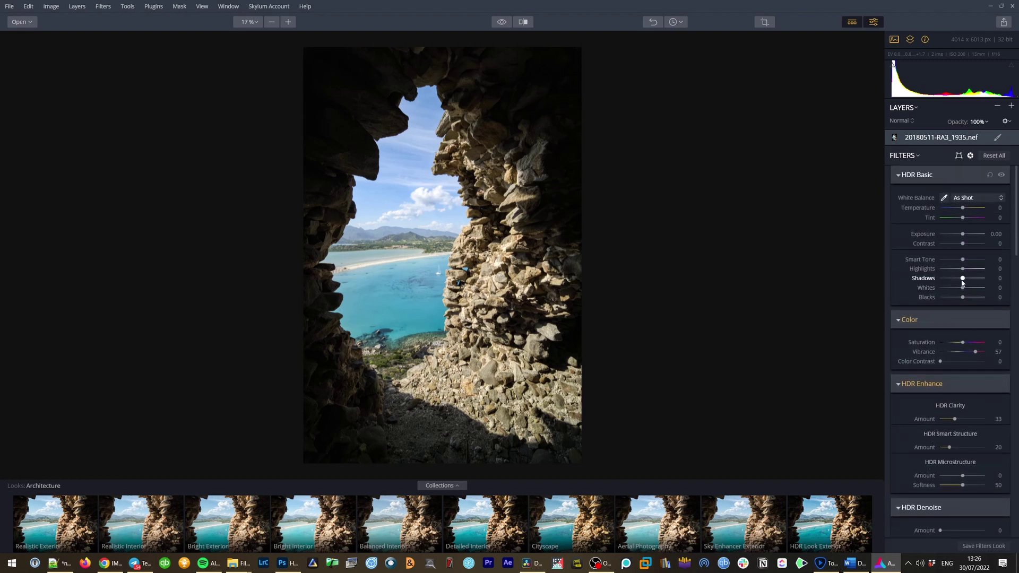
left_click_drag(962, 278, 984, 285)
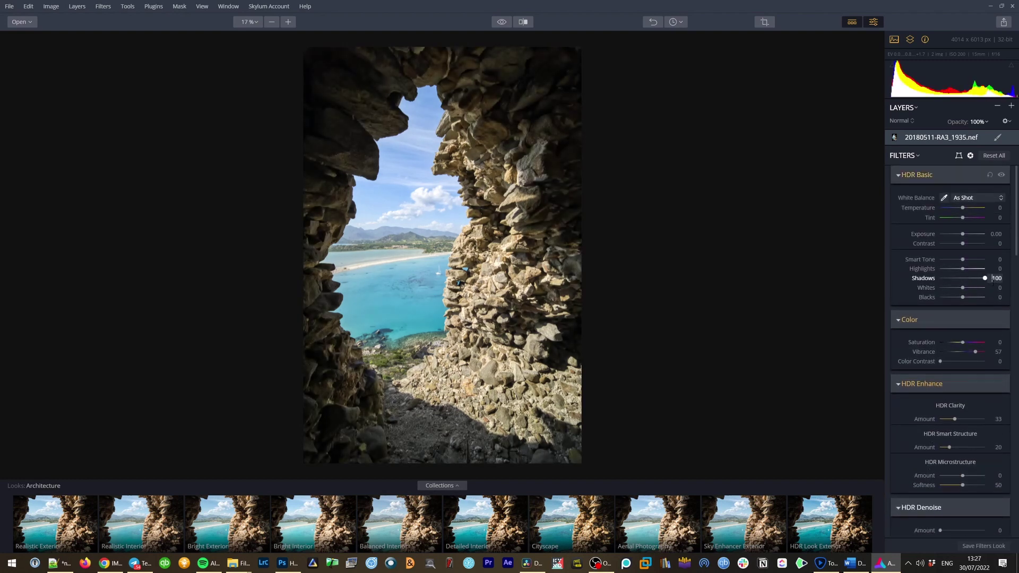
left_click(505, 24)
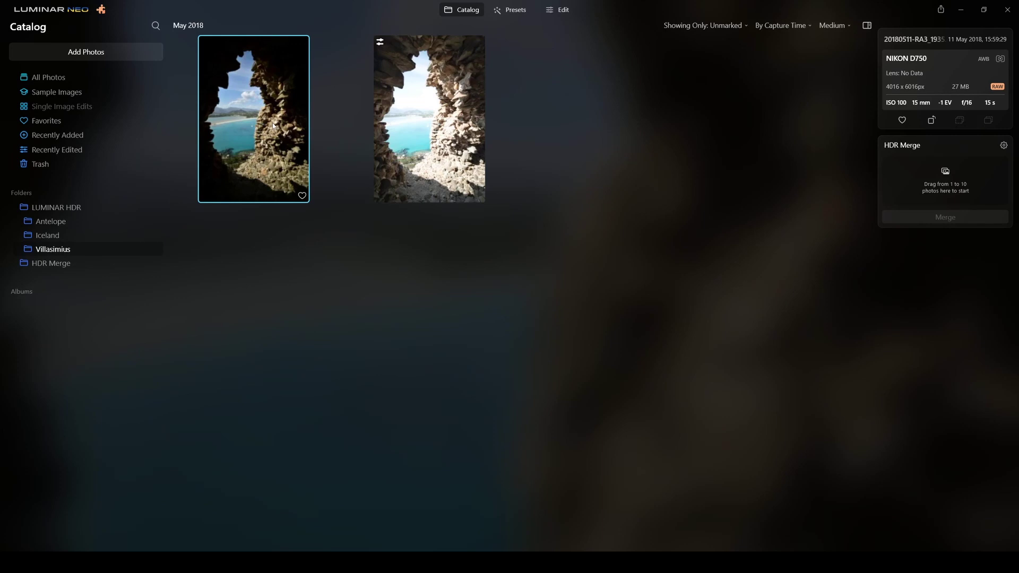
Flip between the two Villasimius bracket photos in single-photo view
double_click(273, 125)
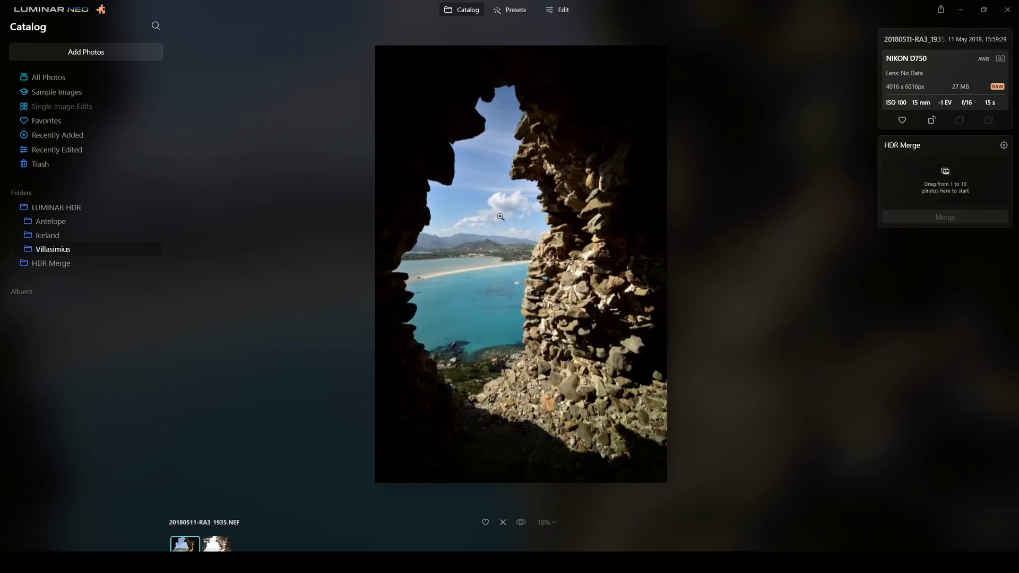
key("Right")
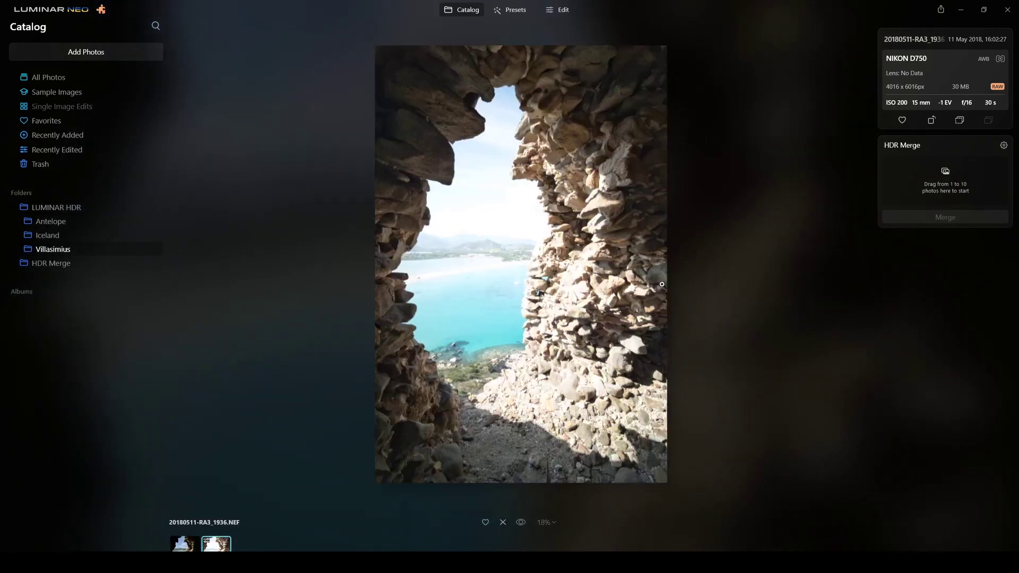
key("Left")
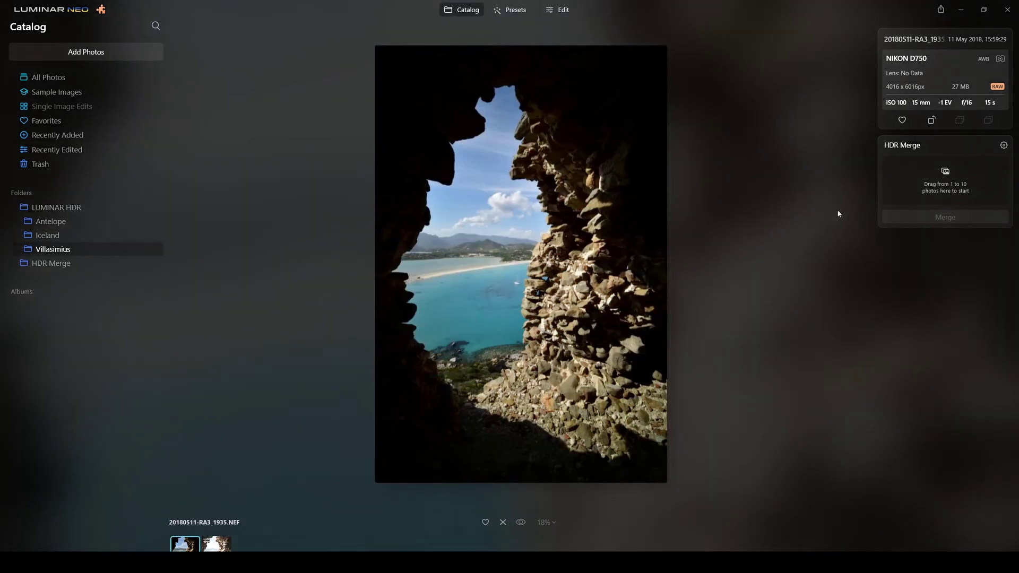
Return to the catalog grid and select both bracket photos
left_click(467, 12)
mouse_move(304, 183)
left_mouse_down()
mouse_move(280, 165)
mouse_move(310, 186)
left_mouse_up()
left_click(446, 164, "ctrl")
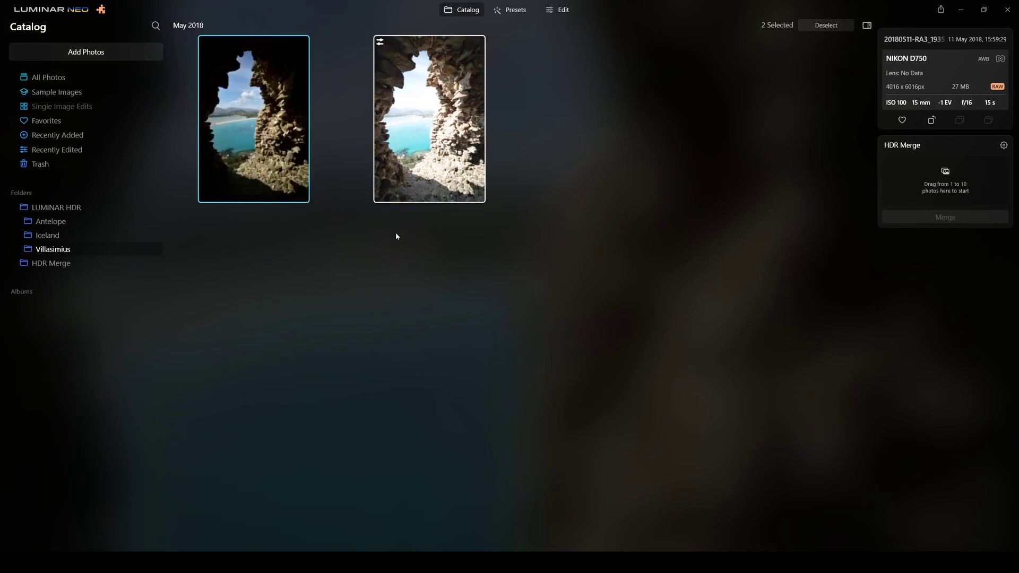
Drop both arch brackets onto HDR Merge, review alignment and ghosting options, and merge them
left_click_drag(420, 175, 928, 175)
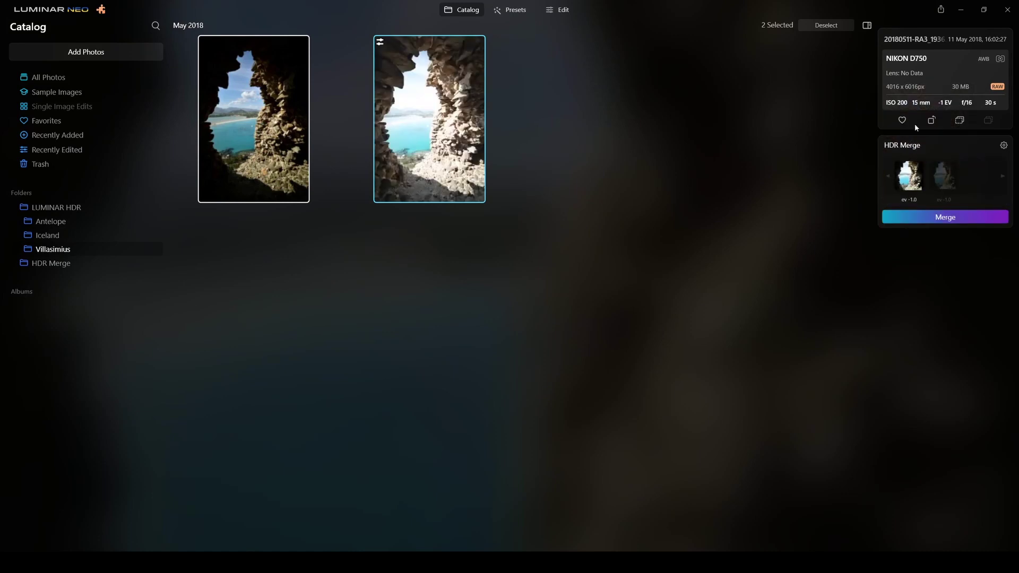
left_click(1004, 145)
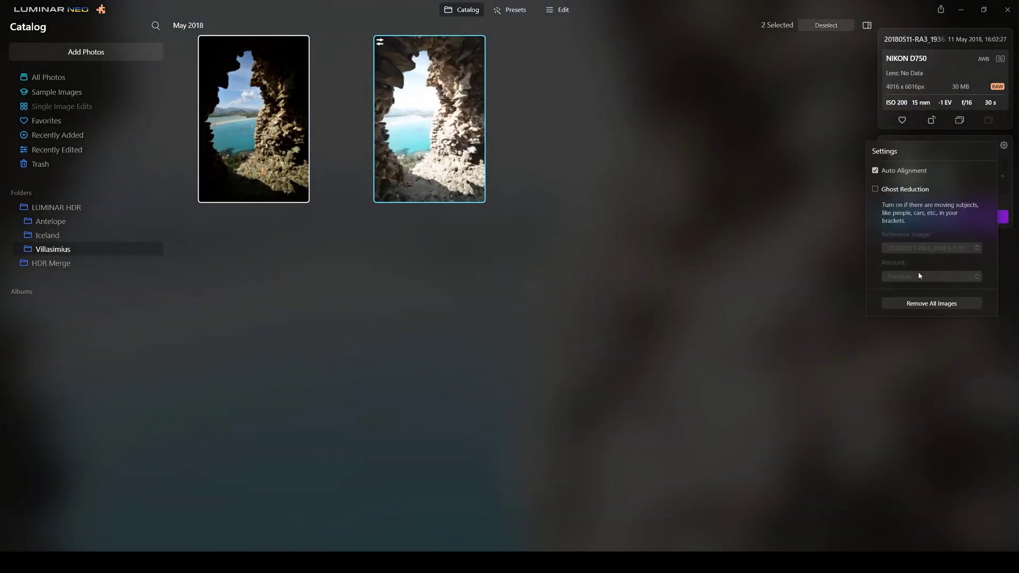
left_click(942, 356)
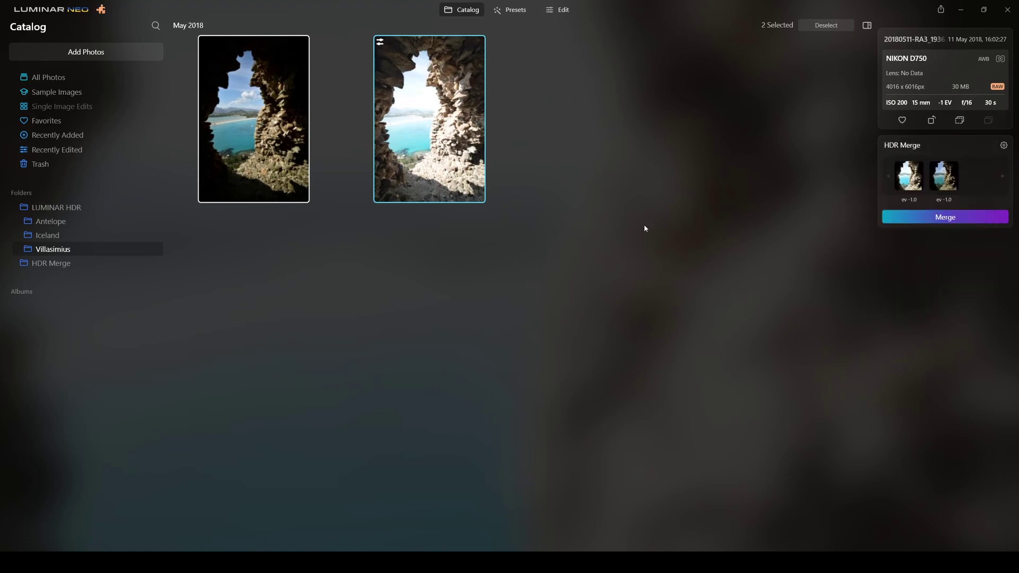
left_click(961, 221)
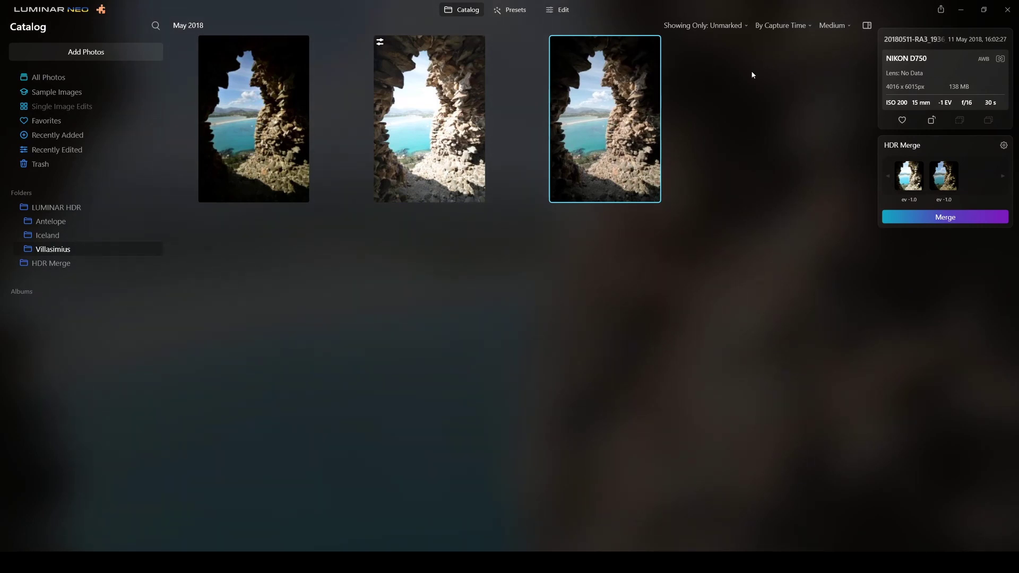
Set catalog thumbnails to Large and step through single view to the merged HDR TIF
left_click(823, 29)
left_click(829, 85)
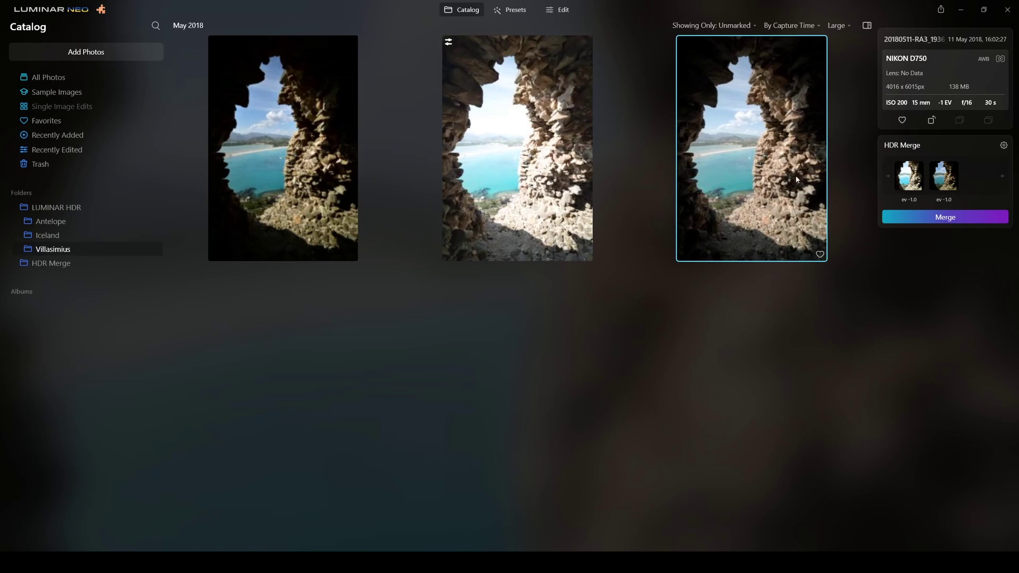
double_click(326, 199)
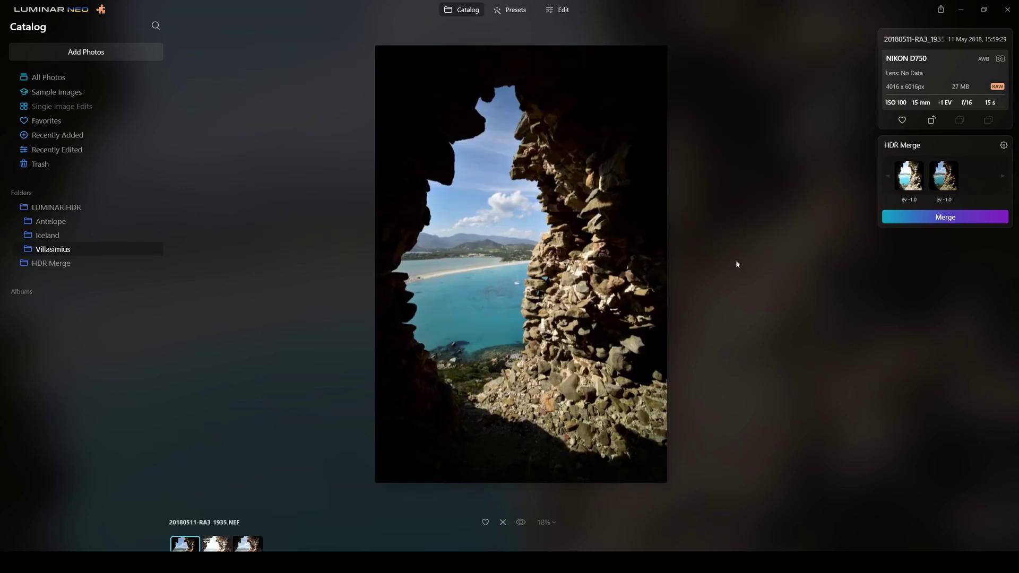
key("Right")
key("Right")
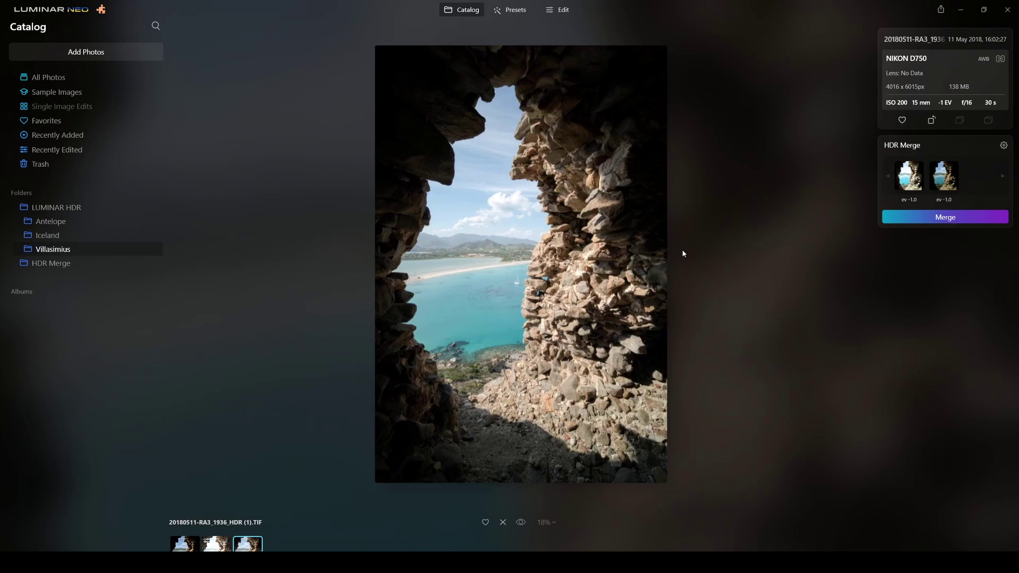
Inspect the HDR TIF at 100% across the rock wall and sky, then fit it to screen
left_click(517, 280)
left_click_drag(505, 268, 536, 266)
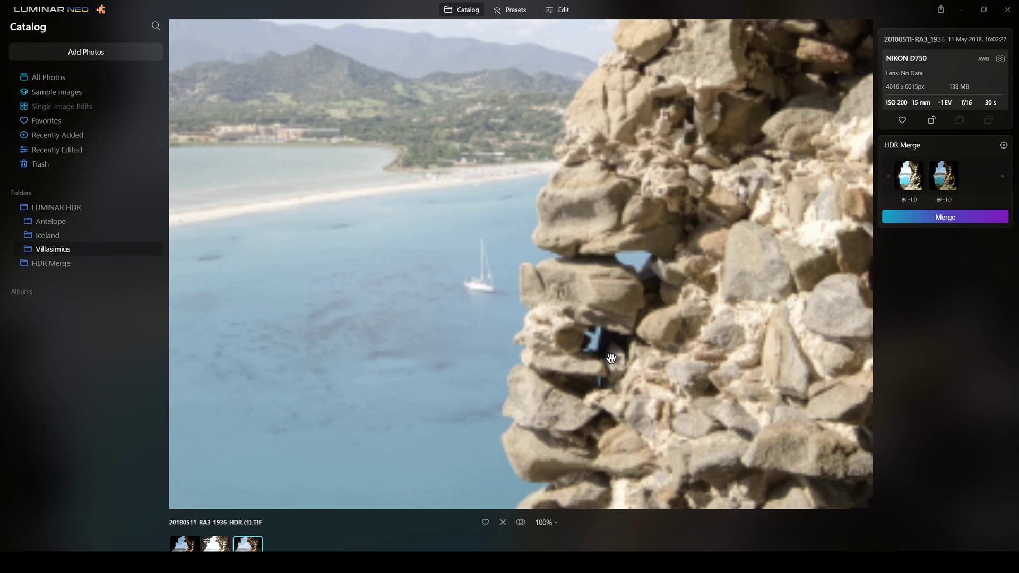
left_click_drag(704, 176, 418, 313)
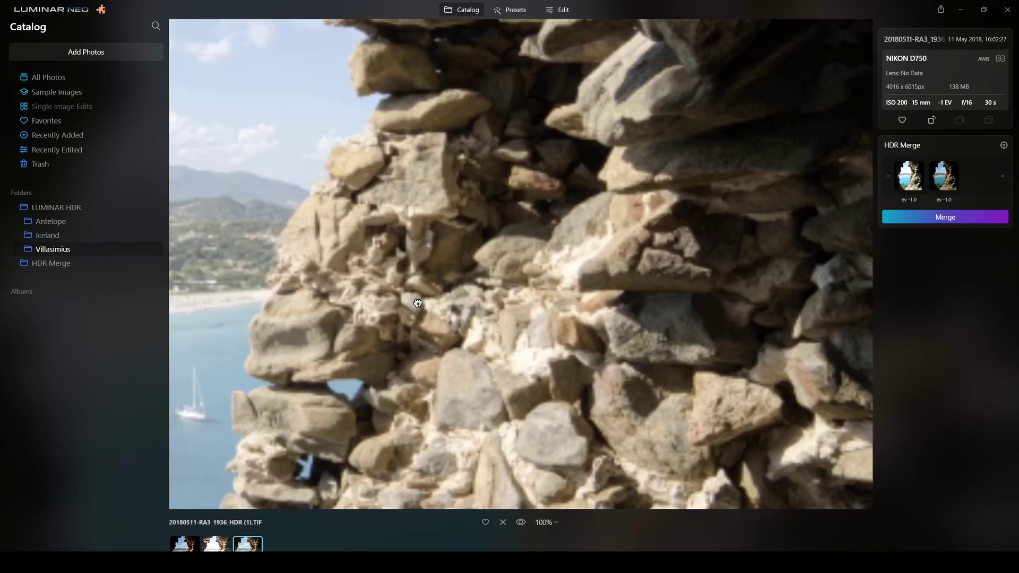
left_click_drag(583, 236, 767, 381)
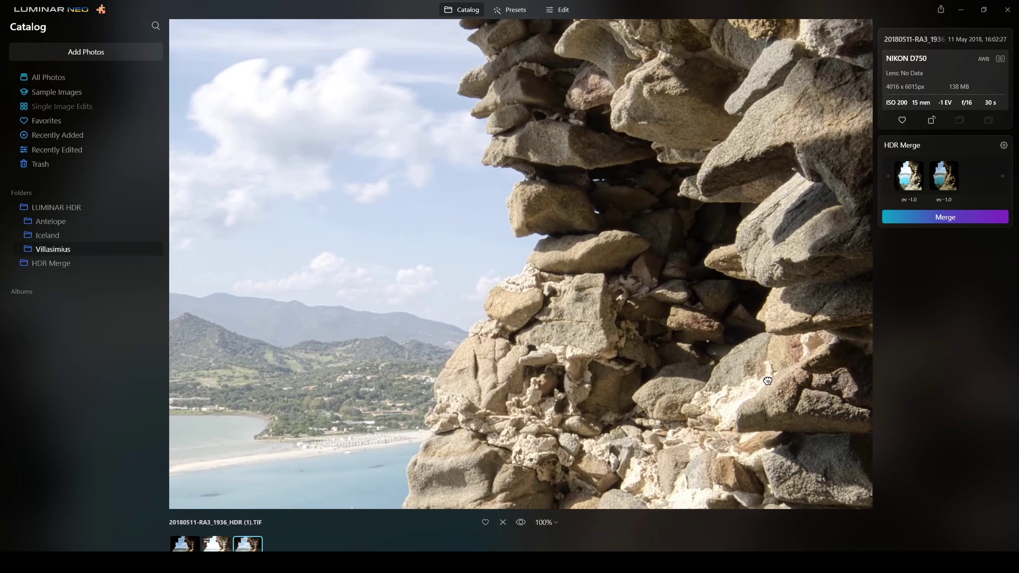
left_click_drag(767, 381, 877, 571)
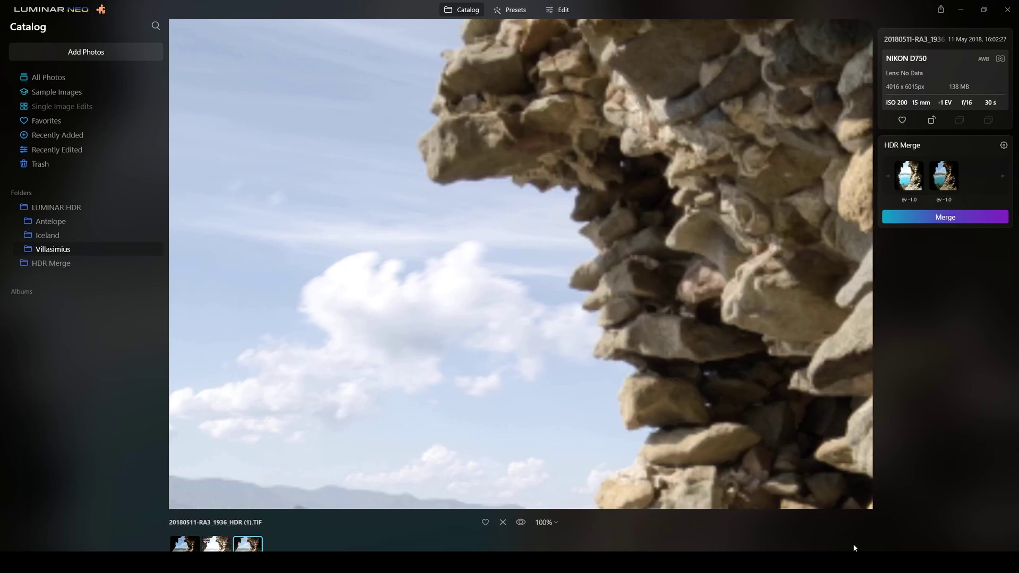
left_click(774, 455)
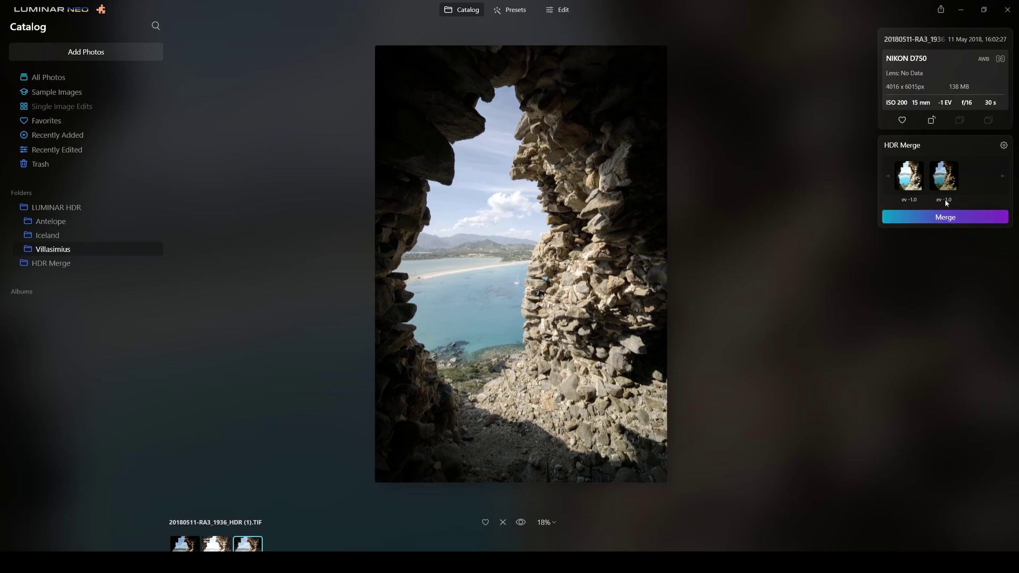
left_click(470, 13)
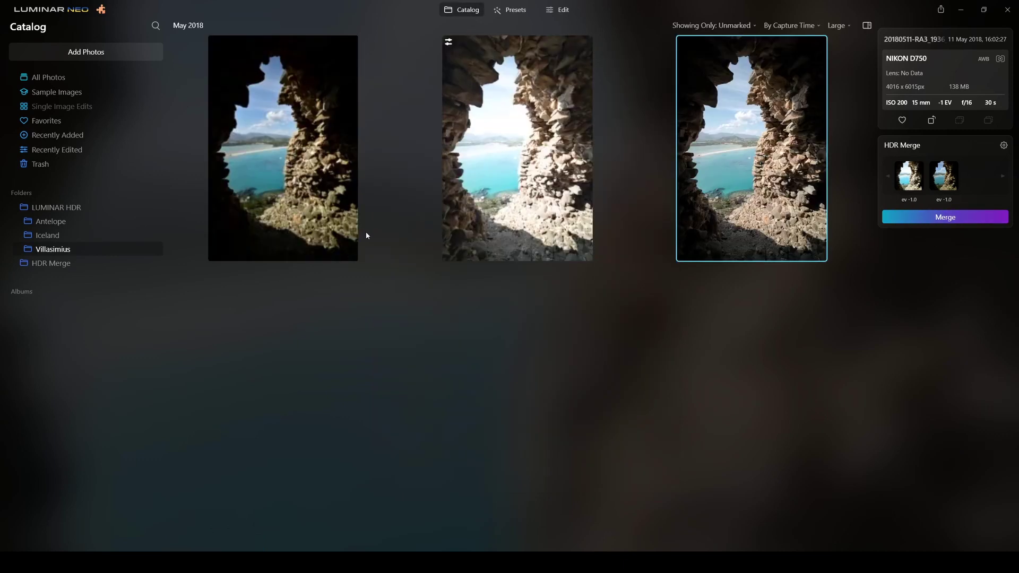
left_click(485, 184)
left_click(321, 173)
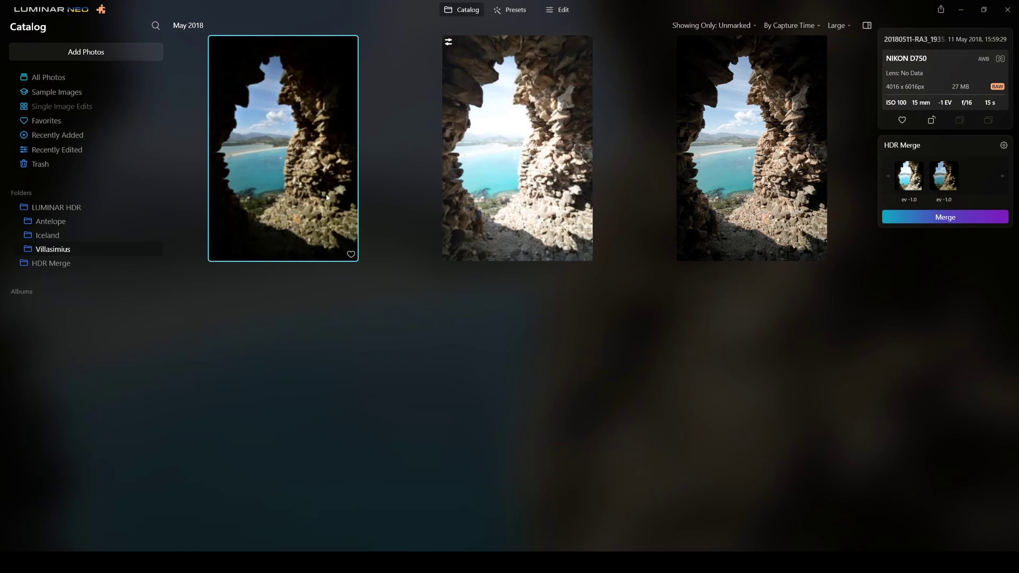
left_click(510, 171)
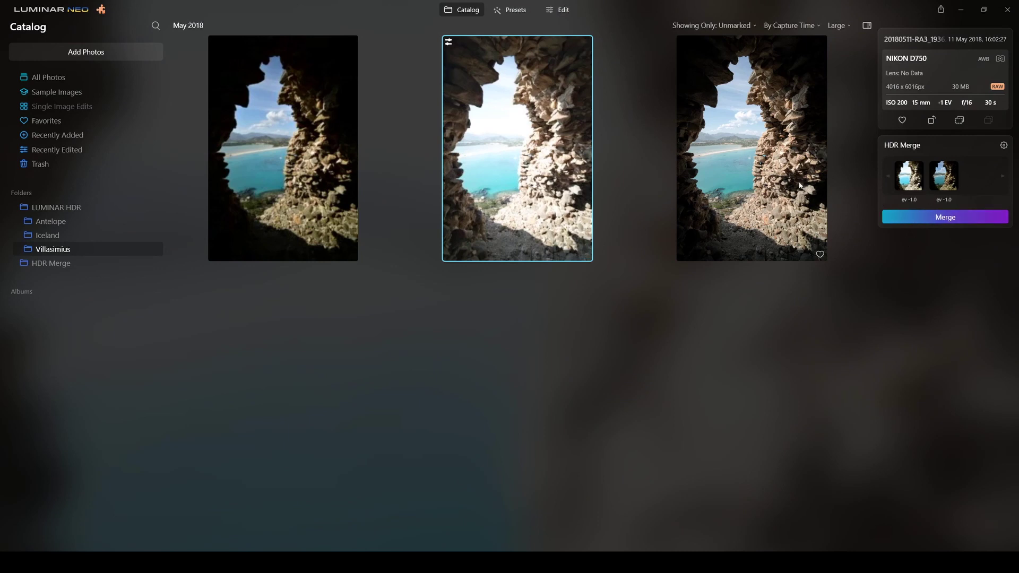
double_click(757, 168)
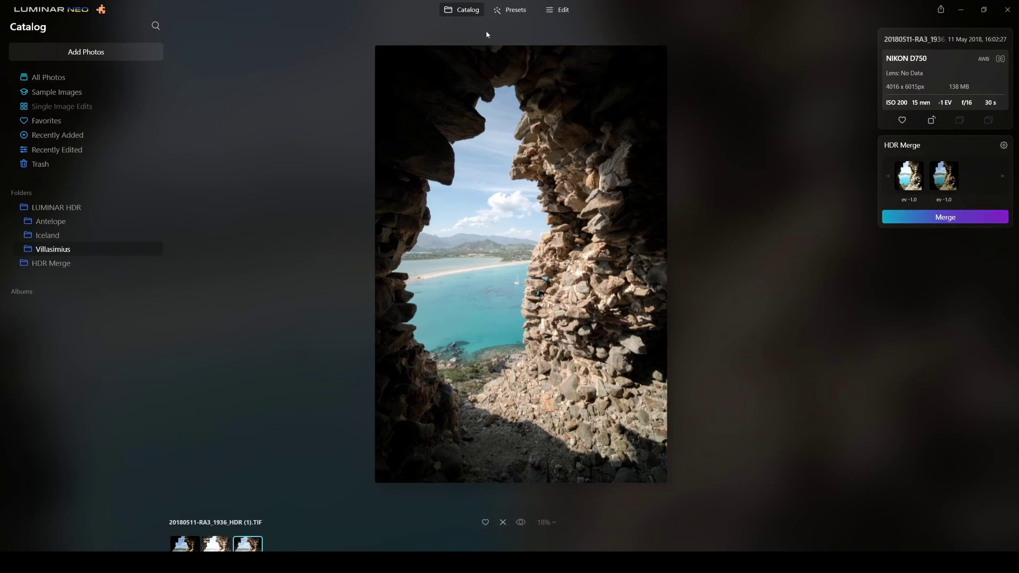
In Edit, raise Enhance Accent to 100 and toggle the effect to compare
left_click(563, 10)
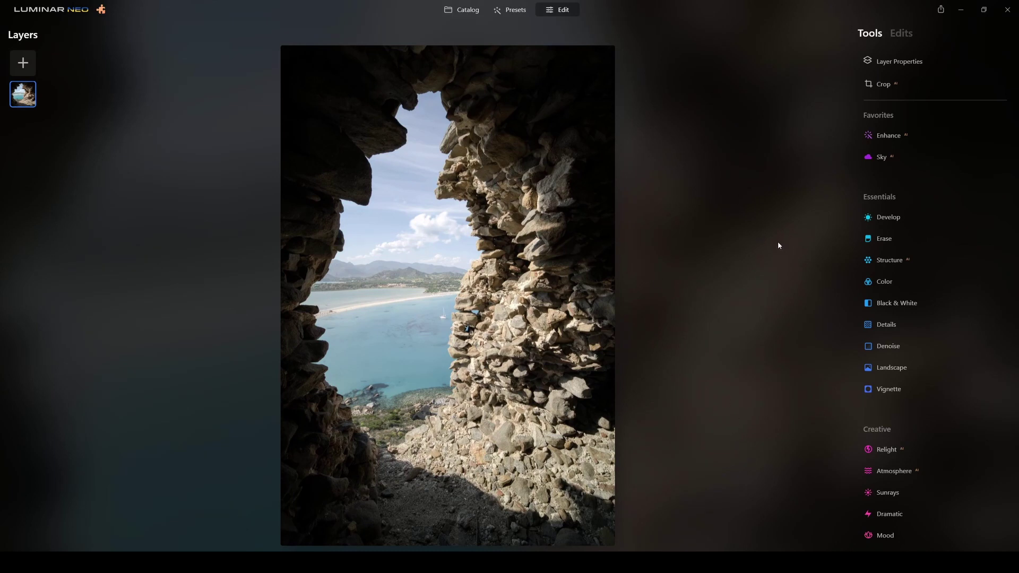
left_click(889, 136)
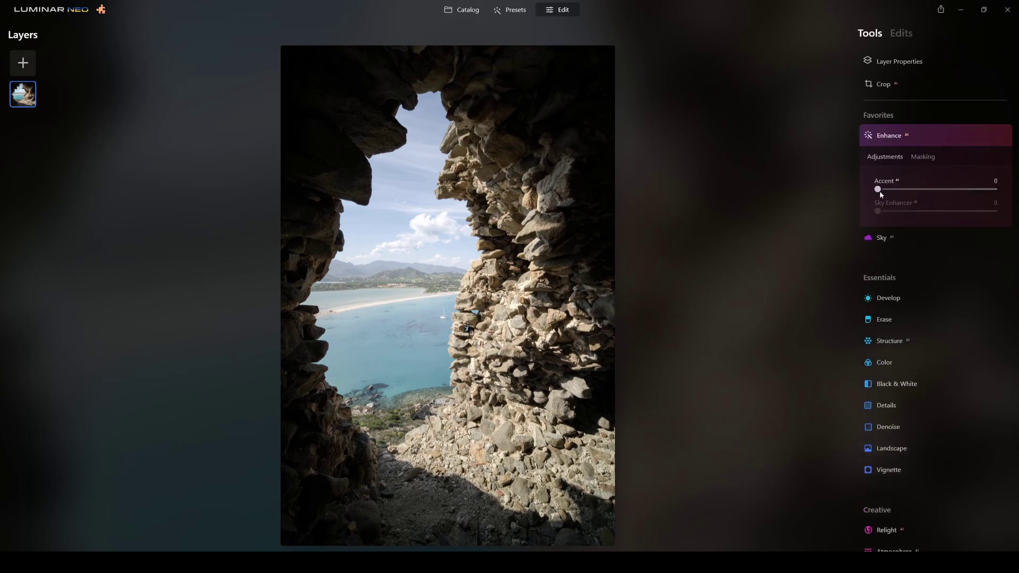
left_click_drag(879, 190, 995, 197)
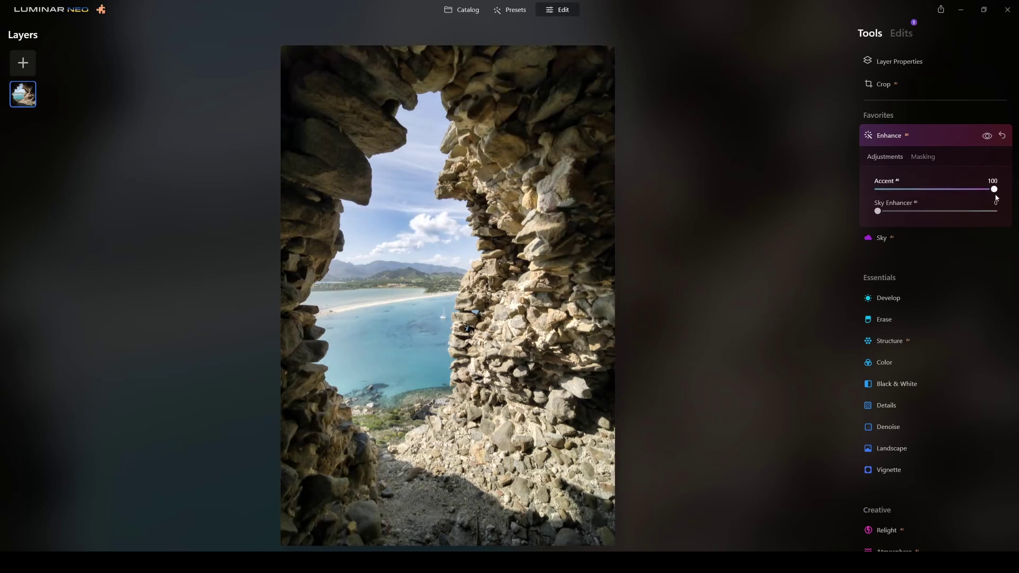
left_click(987, 136)
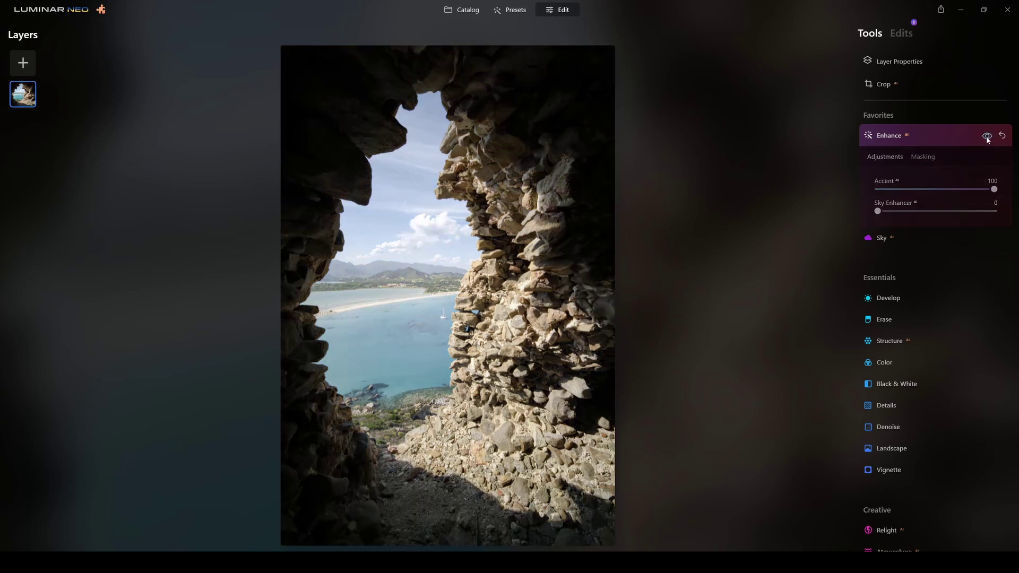
left_click(986, 137)
left_click(987, 136)
left_click(987, 136)
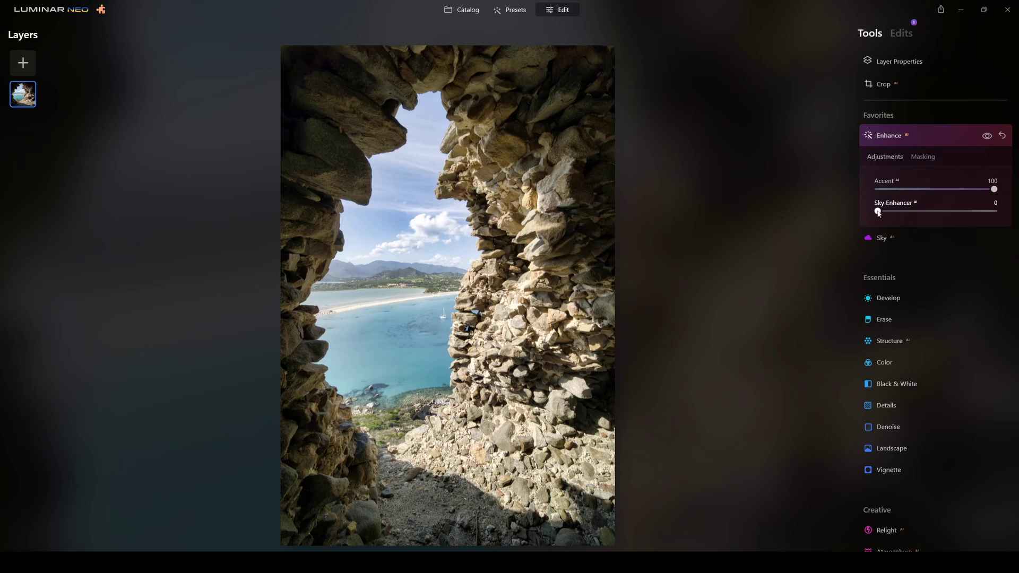
Set Sky Enhancer to 23 and compare the photo before and after
mouse_move(877, 212)
left_mouse_down()
mouse_move(958, 212)
mouse_move(891, 212)
left_mouse_up()
left_click(987, 137)
left_click(986, 136)
scroll(905, 258, "down", 2)
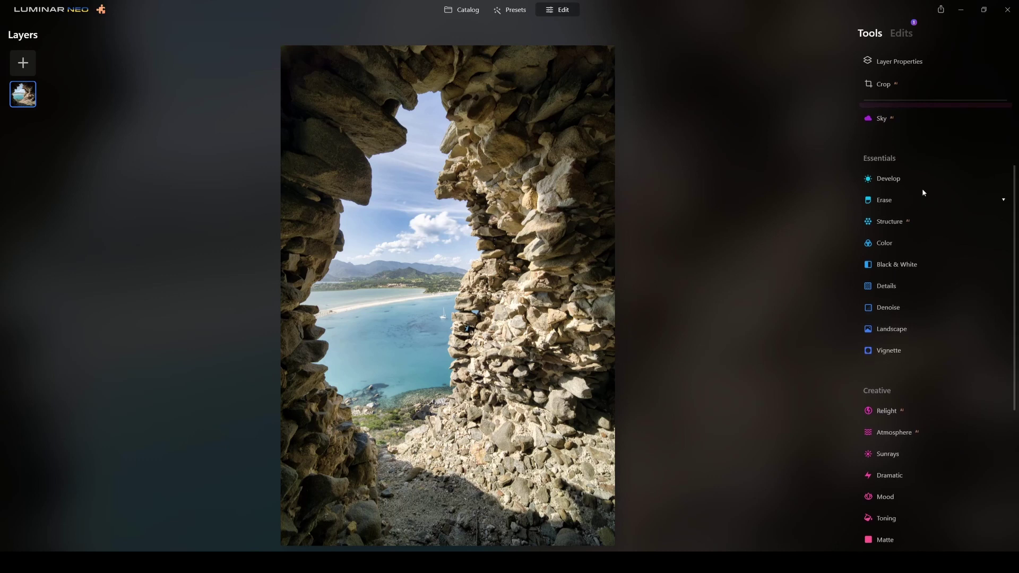
In Develop's Color section, raise Tint to 19
left_click(896, 182)
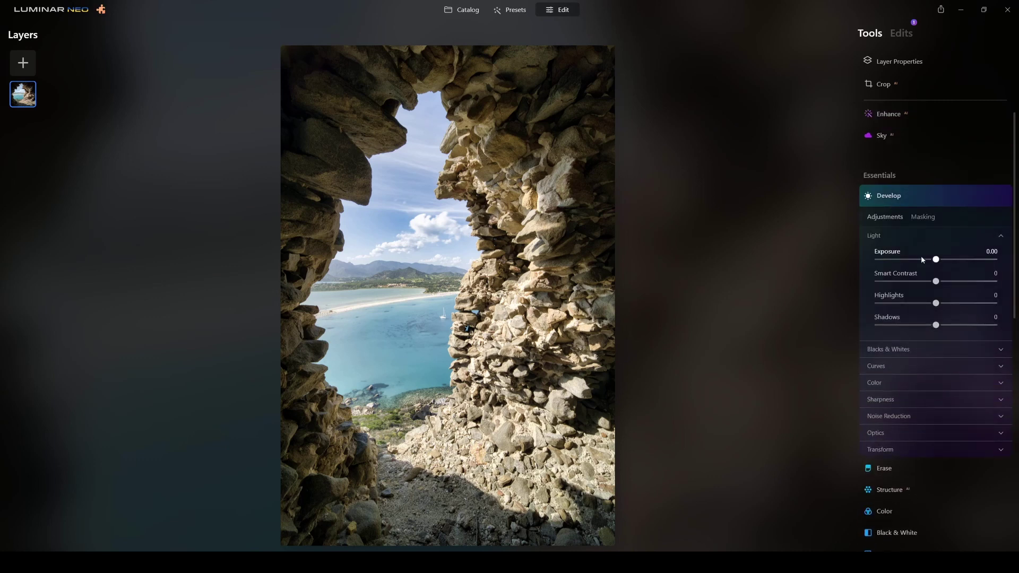
left_click(887, 512)
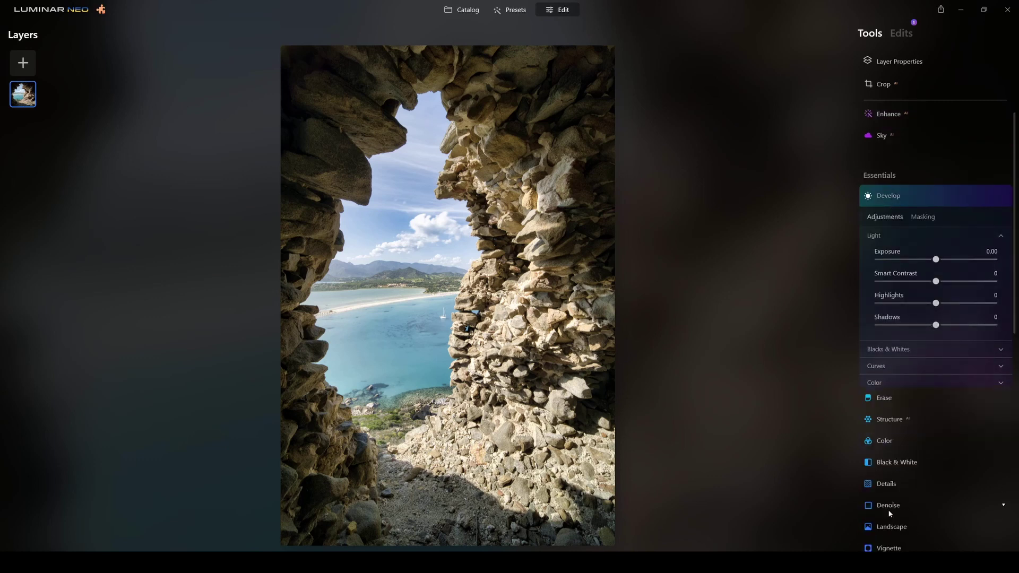
left_click(887, 197)
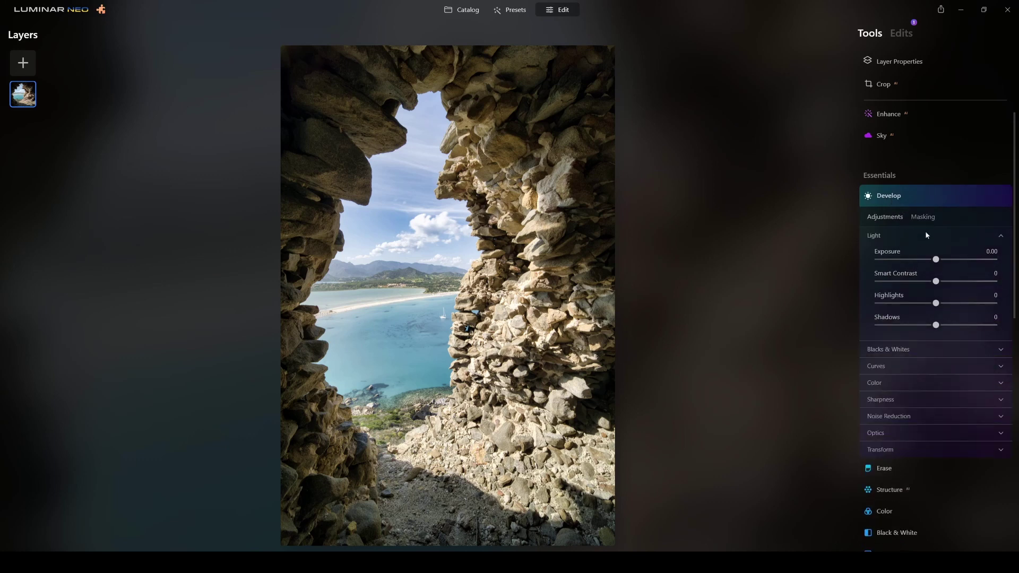
scroll(925, 235, "up", 1)
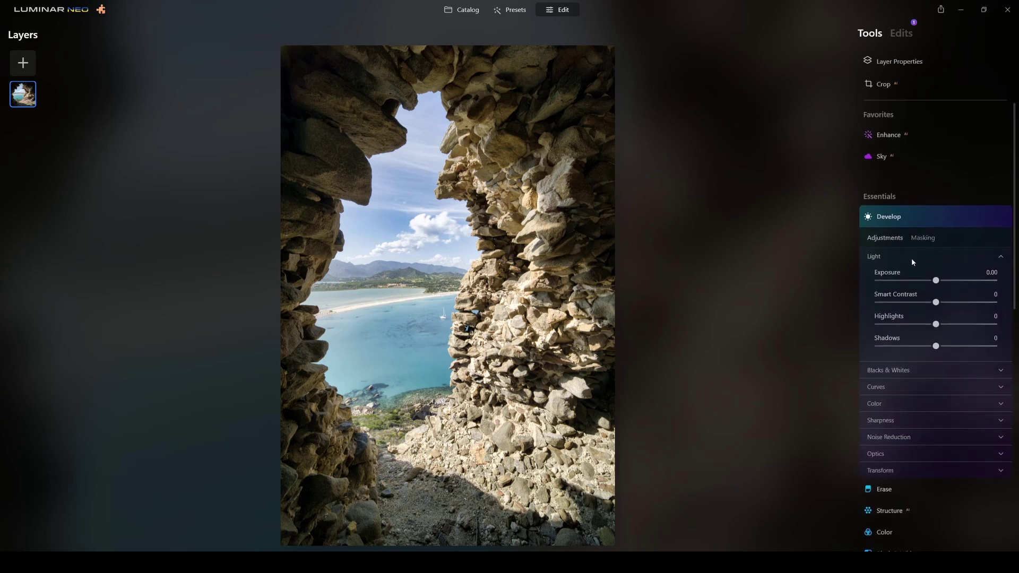
left_click(885, 406)
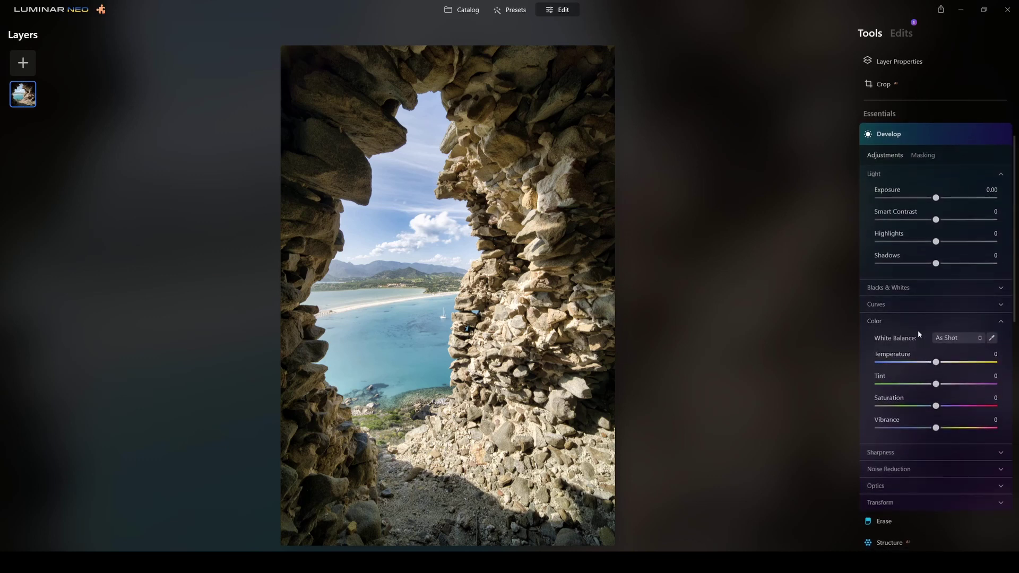
scroll(918, 330, "down", 2)
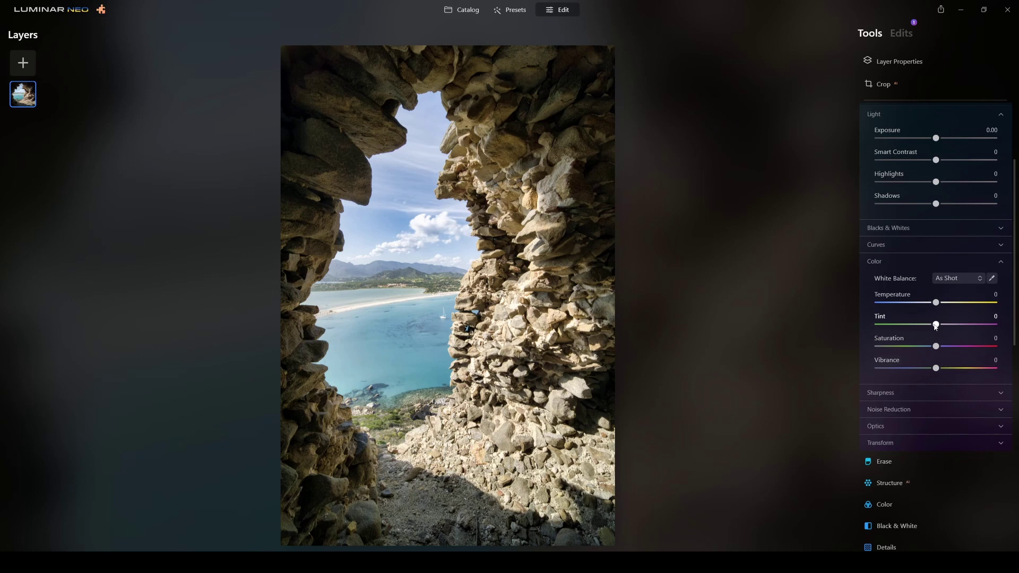
left_click(936, 324)
left_click_drag(938, 328, 948, 330)
Warm the Temperature slightly to 1
scroll(972, 261, "up", 3)
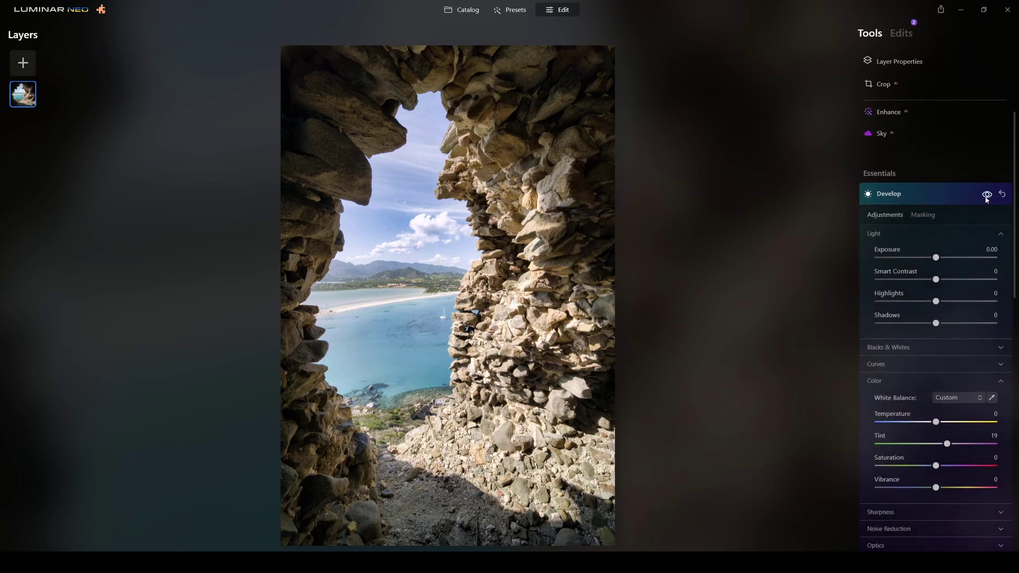
scroll(936, 365, "down", 3)
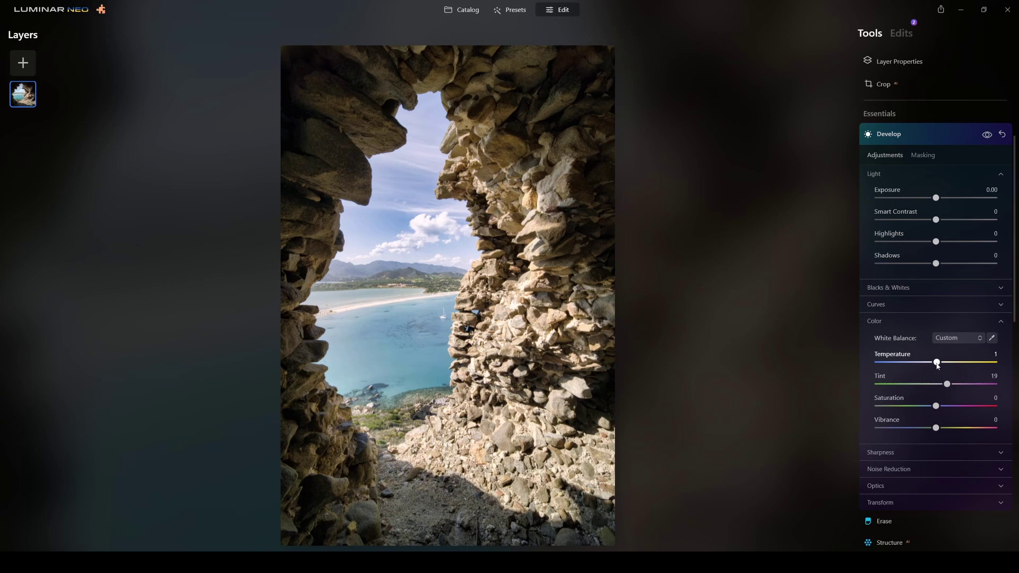
left_click_drag(937, 365, 938, 366)
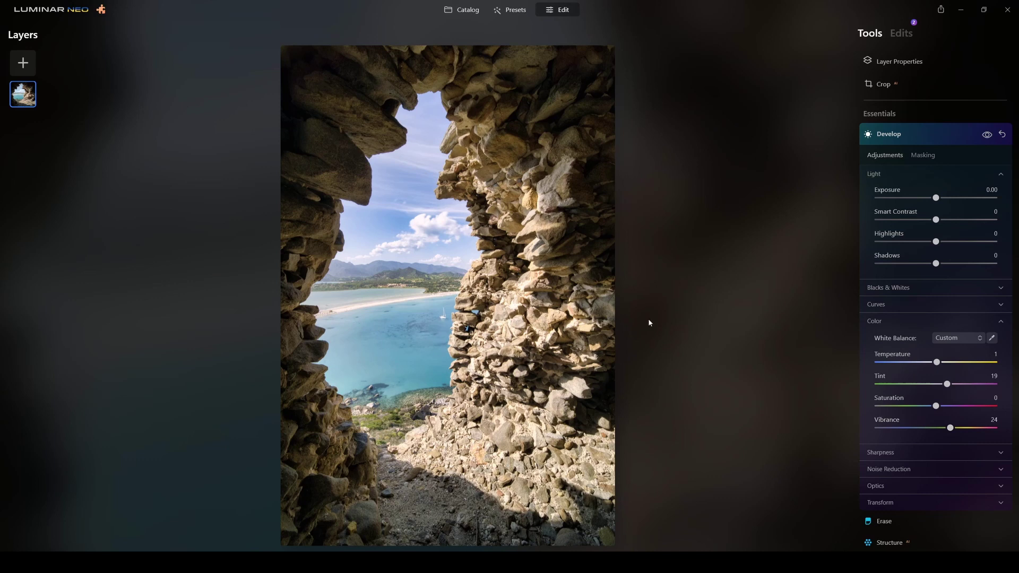
scroll(883, 364, "down", 2)
scroll(883, 359, "up", 4)
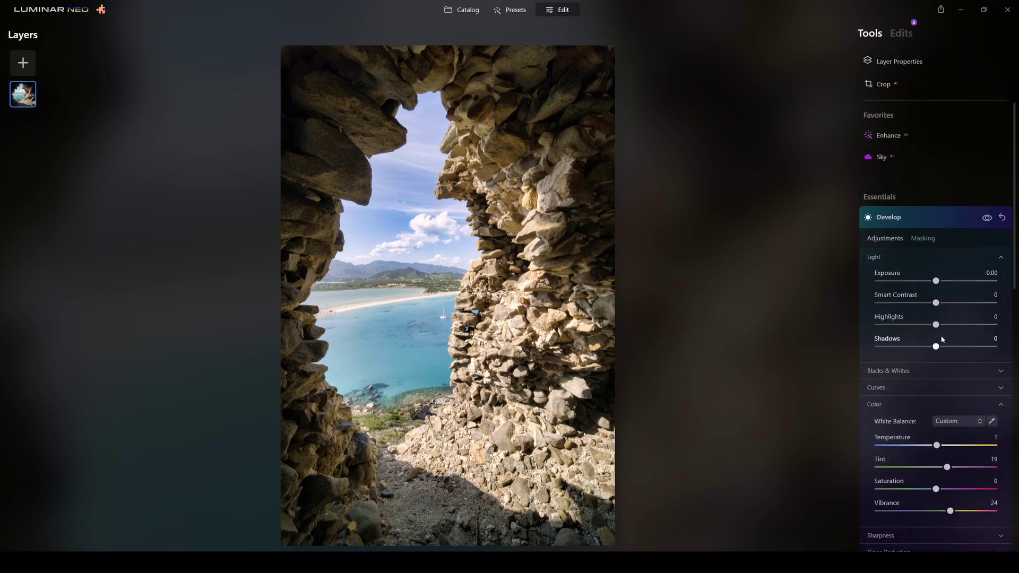
Pull Highlights down to -12 and reset Shadows back to 0
left_click_drag(936, 325, 931, 328)
mouse_move(936, 346)
left_mouse_down()
mouse_move(947, 349)
mouse_move(926, 348)
mouse_move(947, 348)
mouse_move(936, 349)
left_mouse_up()
double_click(889, 341)
scroll(870, 361, "down", 4)
scroll(870, 361, "down", 7)
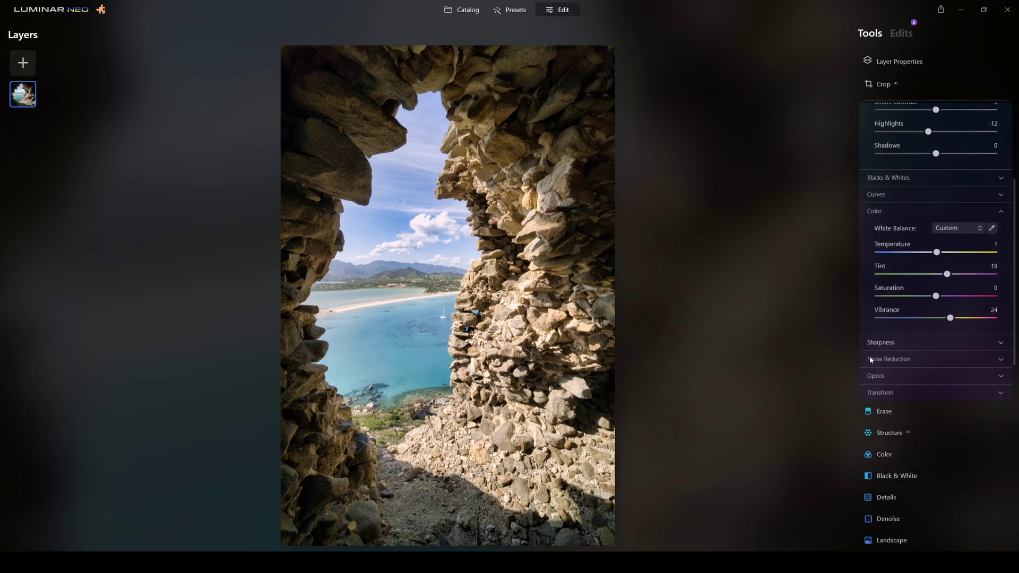
Set Supercontrast Highlights 39, Midtones 19, Shadows 8, toggling the effect to compare
scroll(871, 360, "down", 6)
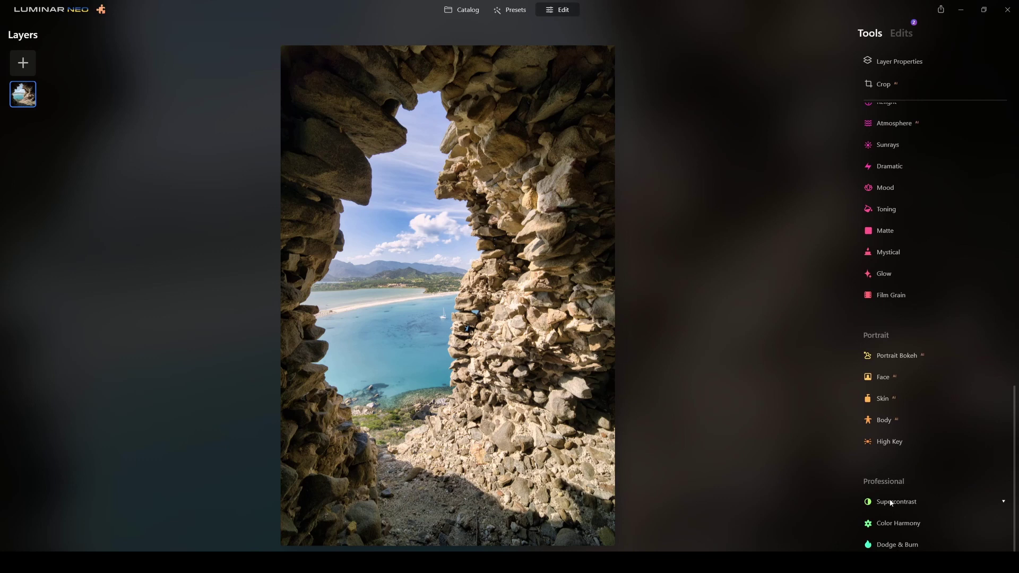
left_click(891, 503)
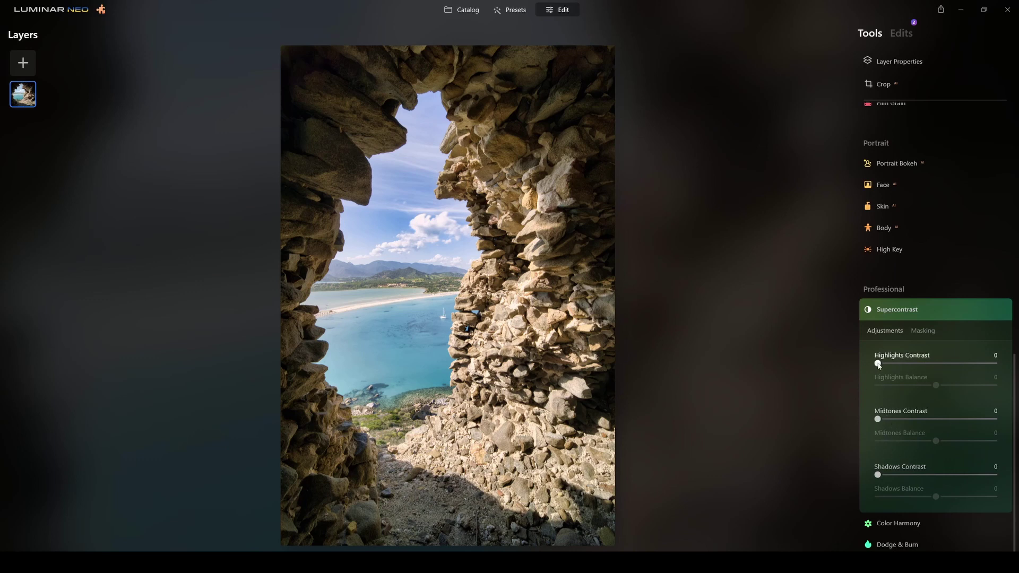
left_click_drag(879, 365, 924, 363)
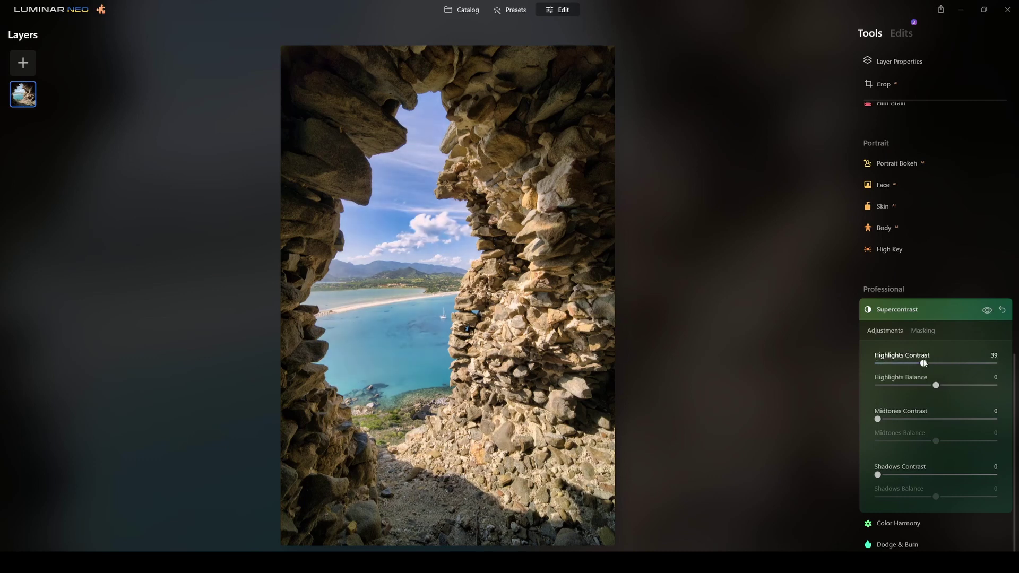
left_click_drag(878, 420, 916, 426)
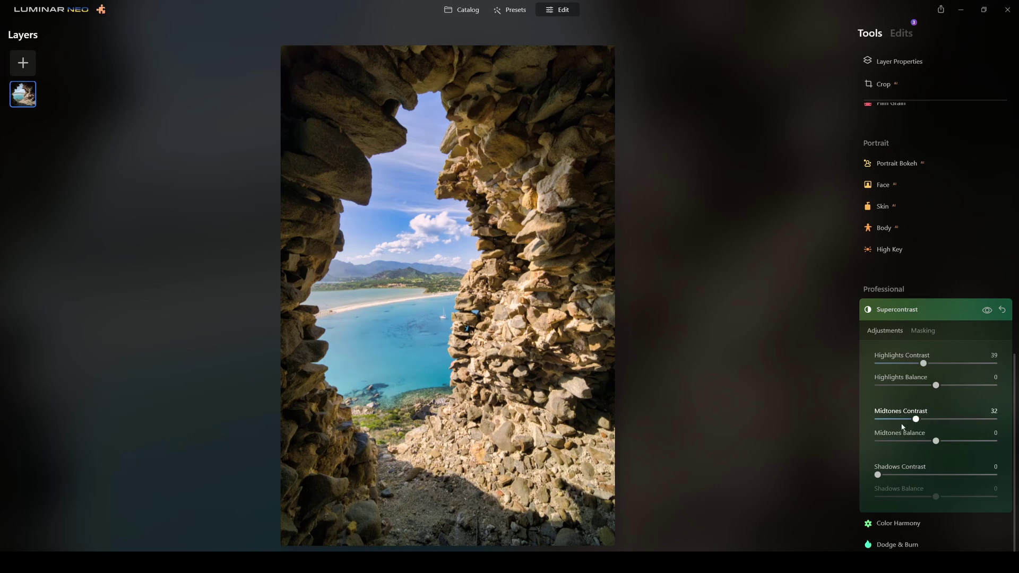
mouse_move(877, 475)
left_mouse_down()
mouse_move(905, 474)
mouse_move(889, 477)
left_mouse_up()
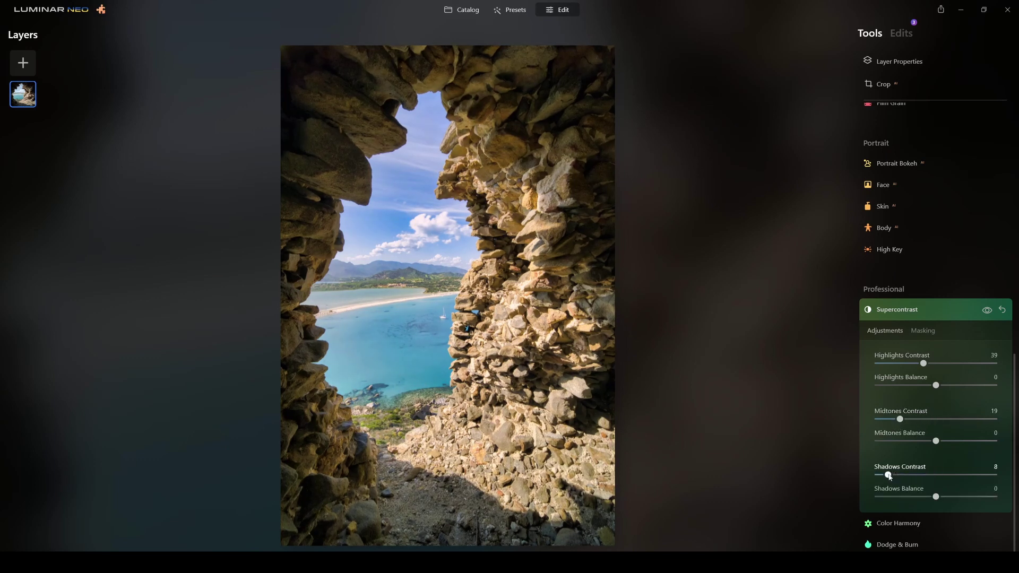
left_click(984, 312)
left_click(984, 312)
double_click(984, 312)
left_click(985, 312)
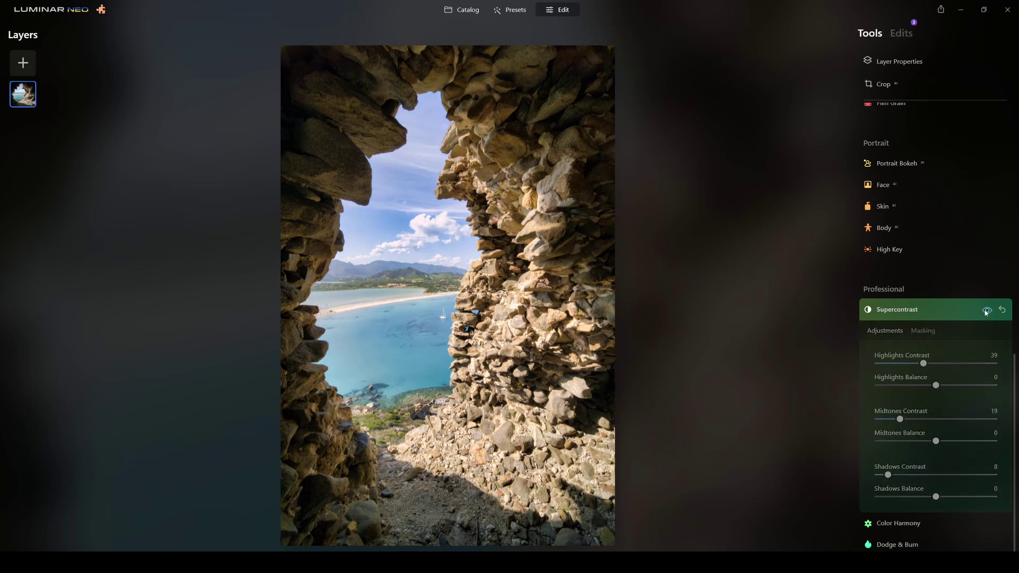
left_click(985, 313)
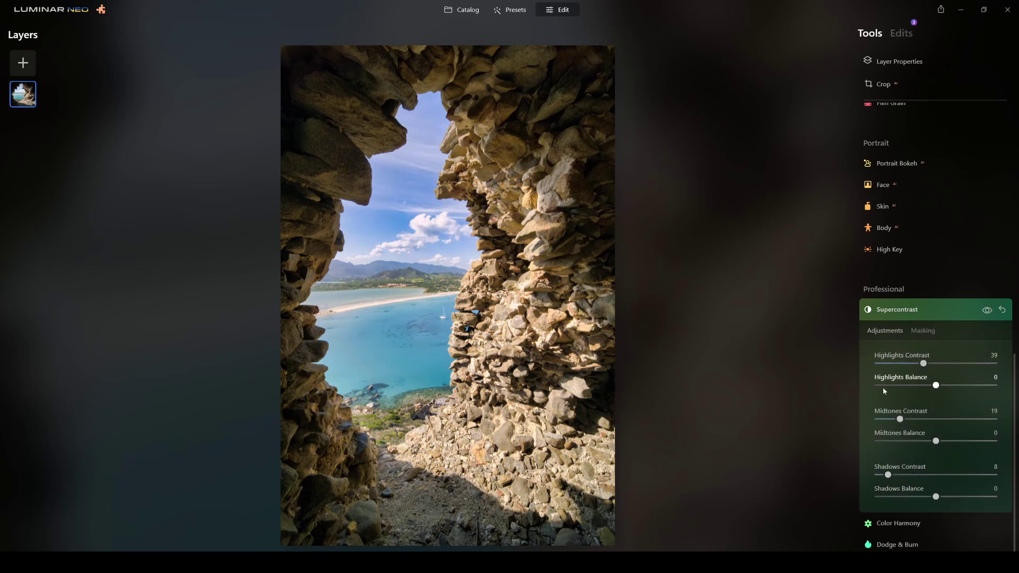
Reopen the Develop adjustments and raise Tint to 6
scroll(950, 285, "up", 5)
scroll(950, 285, "up", 1)
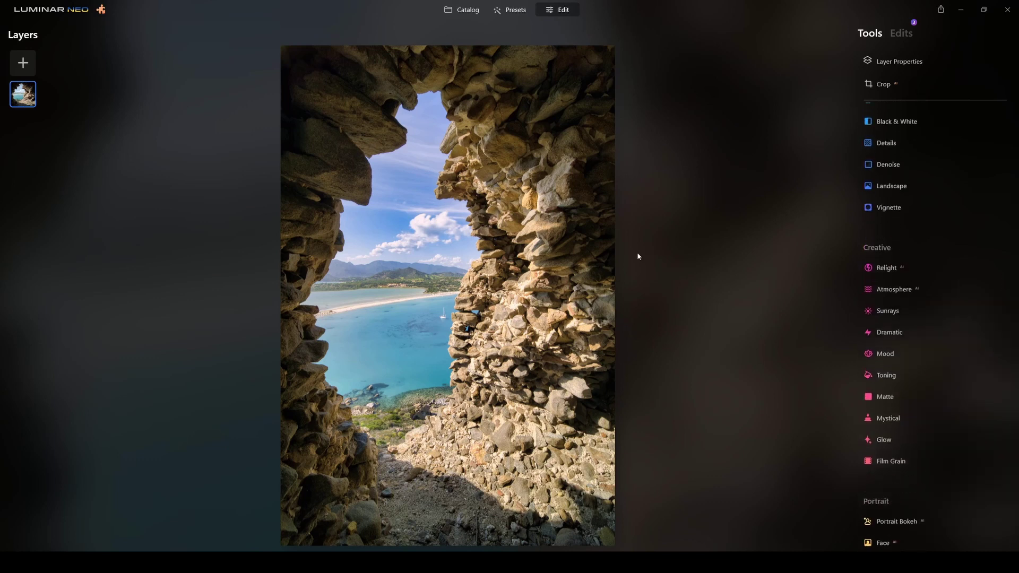
scroll(927, 314, "up", 5)
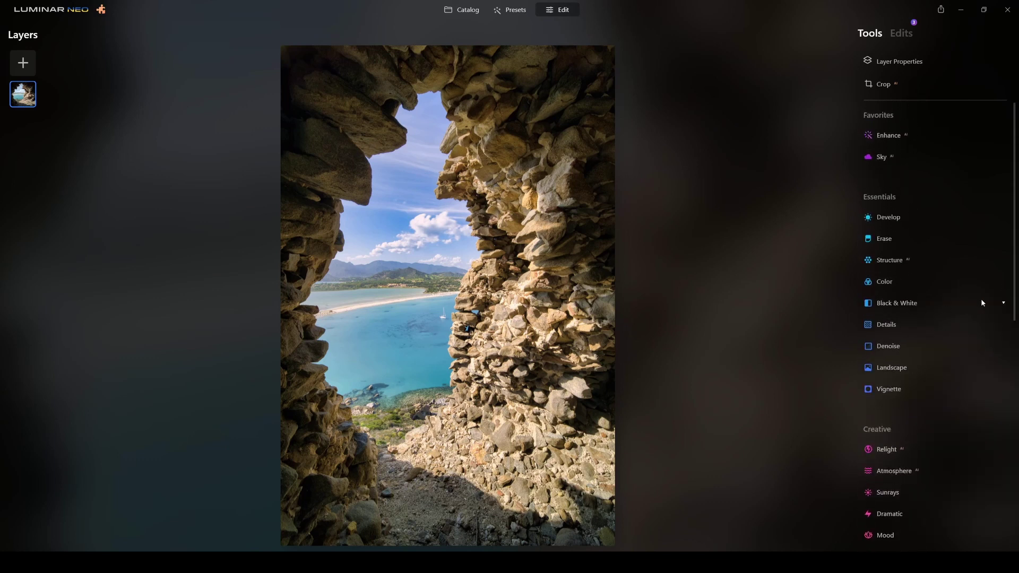
left_click(888, 217)
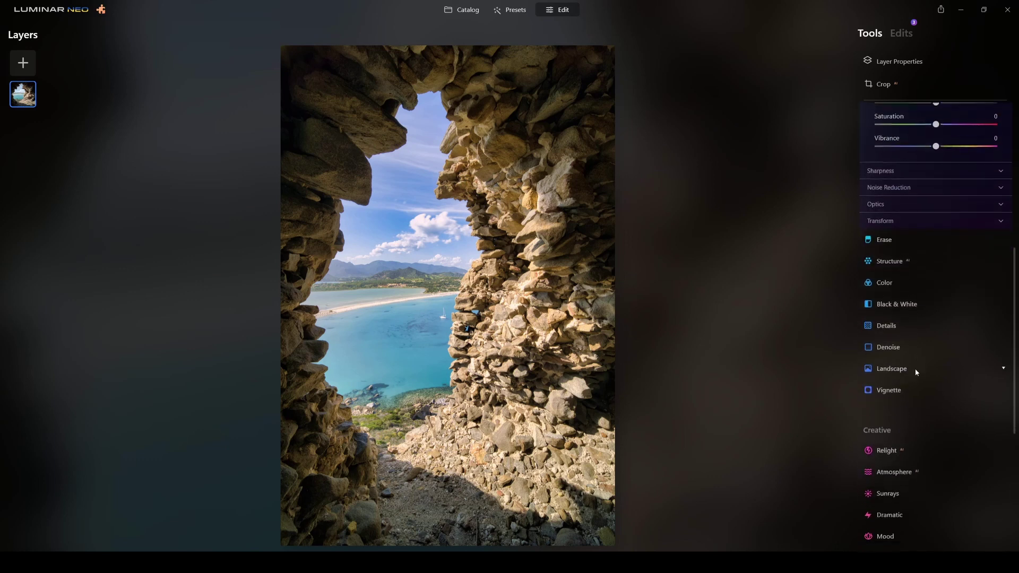
scroll(944, 296, "up", 7)
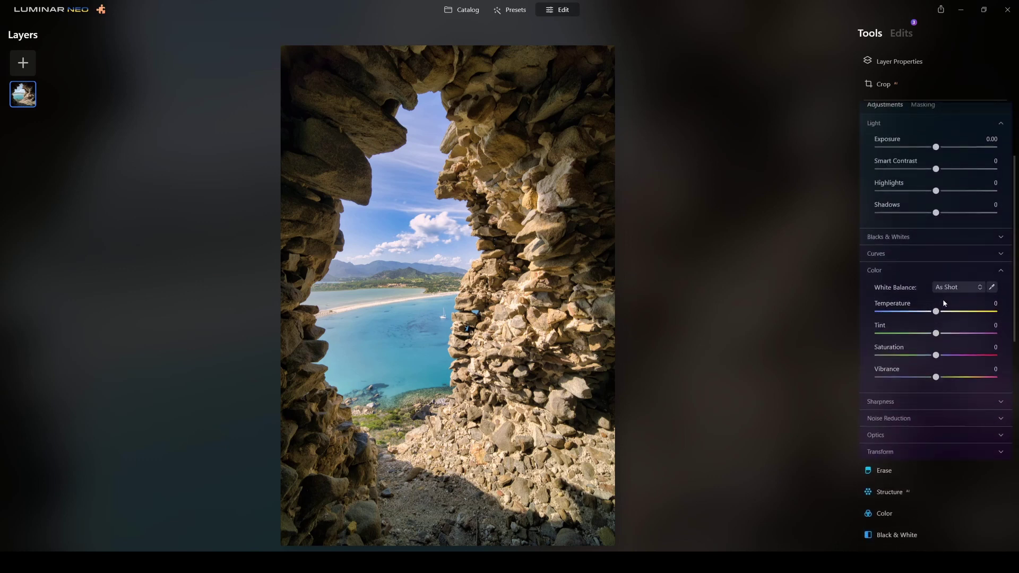
left_click_drag(937, 337, 939, 318)
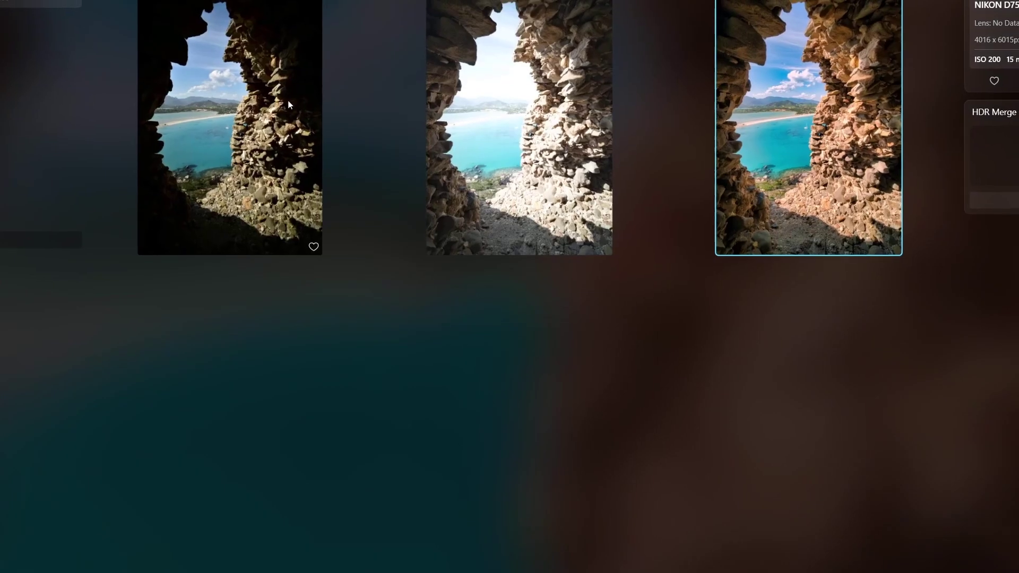
Open the dark bracket full size and step to the next image to compare
double_click(253, 132)
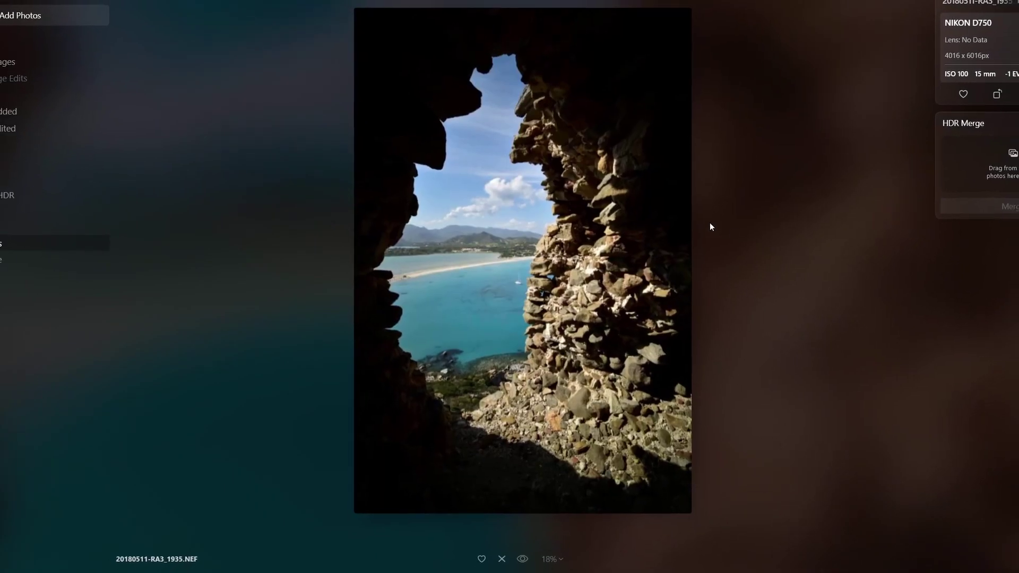
key("Right")
key("Right")
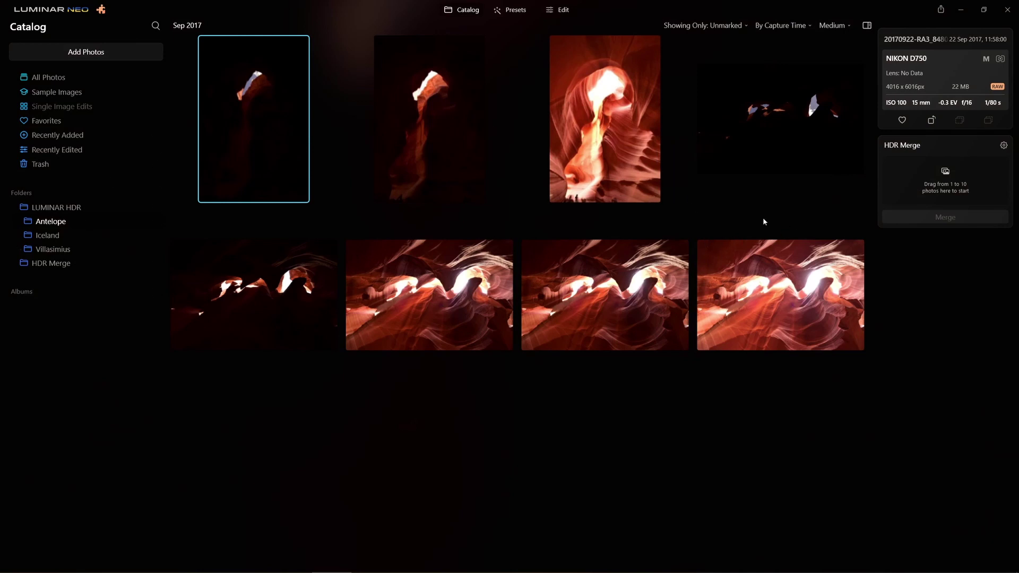
left_click(712, 166)
left_click(775, 277, "shift")
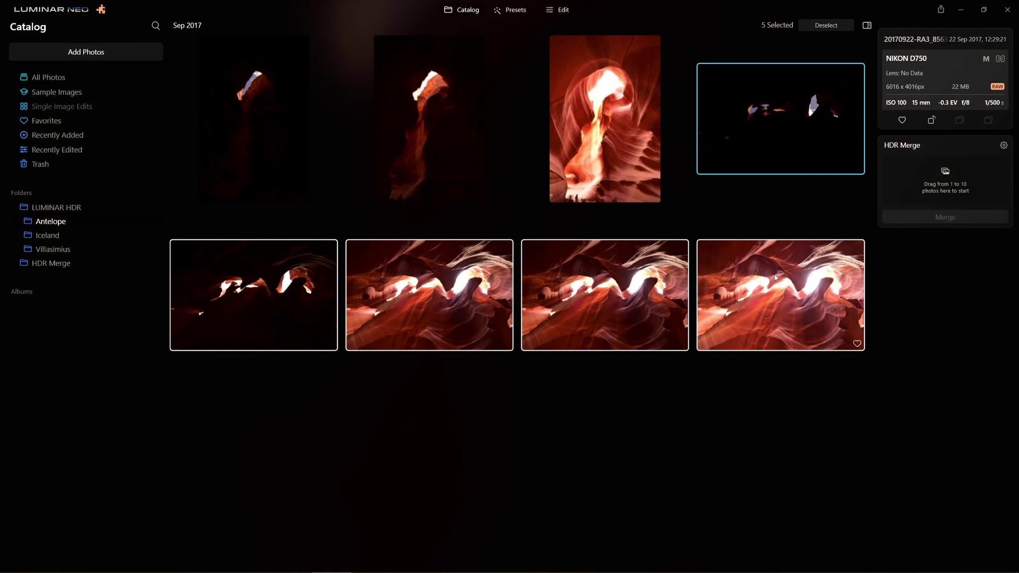
double_click(779, 169)
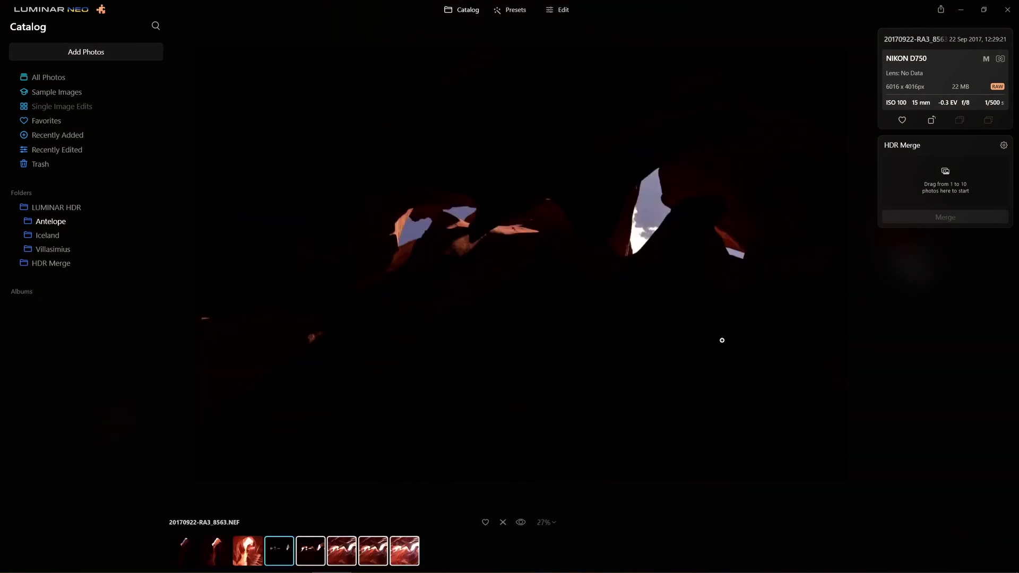
key("Right")
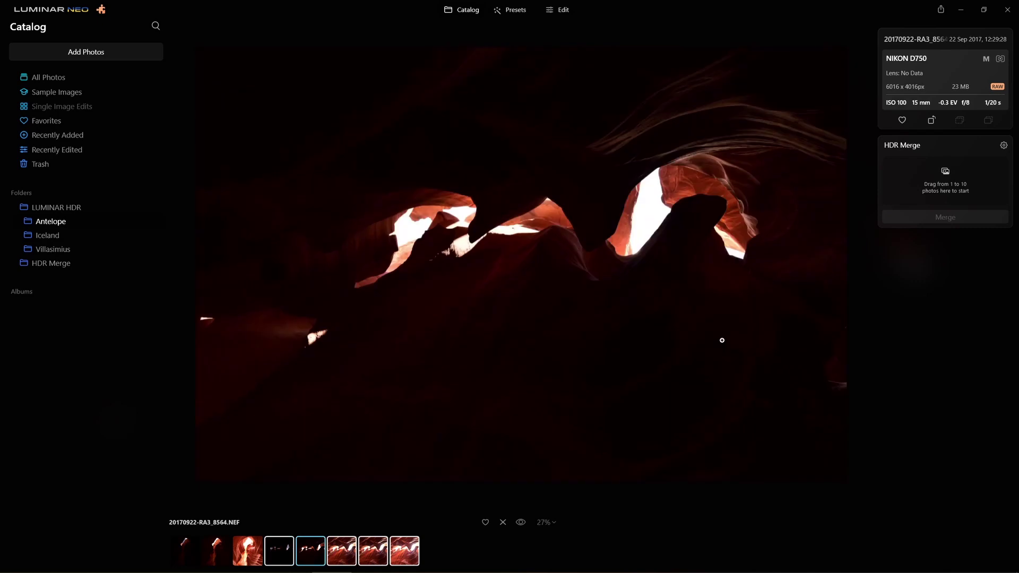
key("Right")
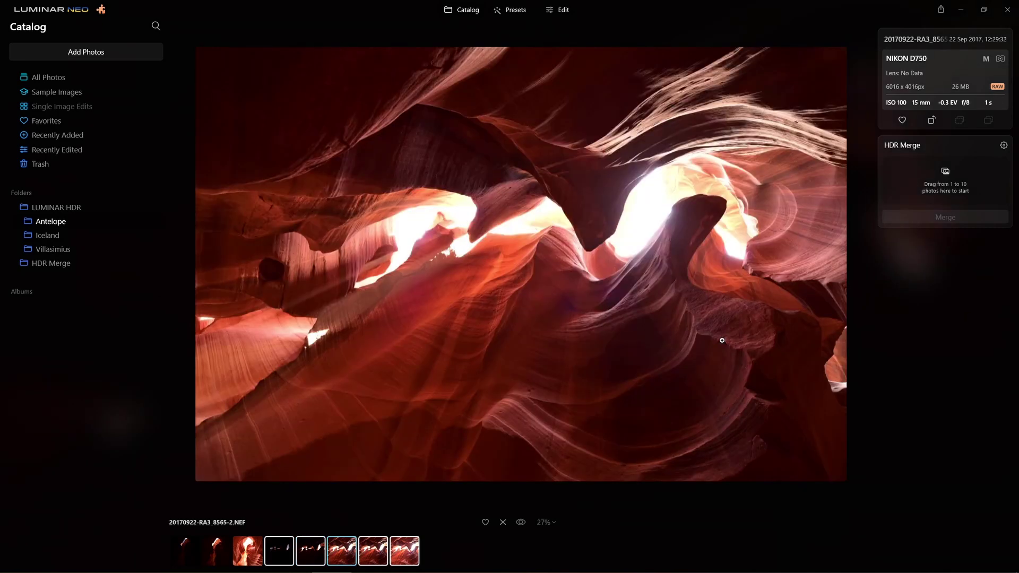
key("Right")
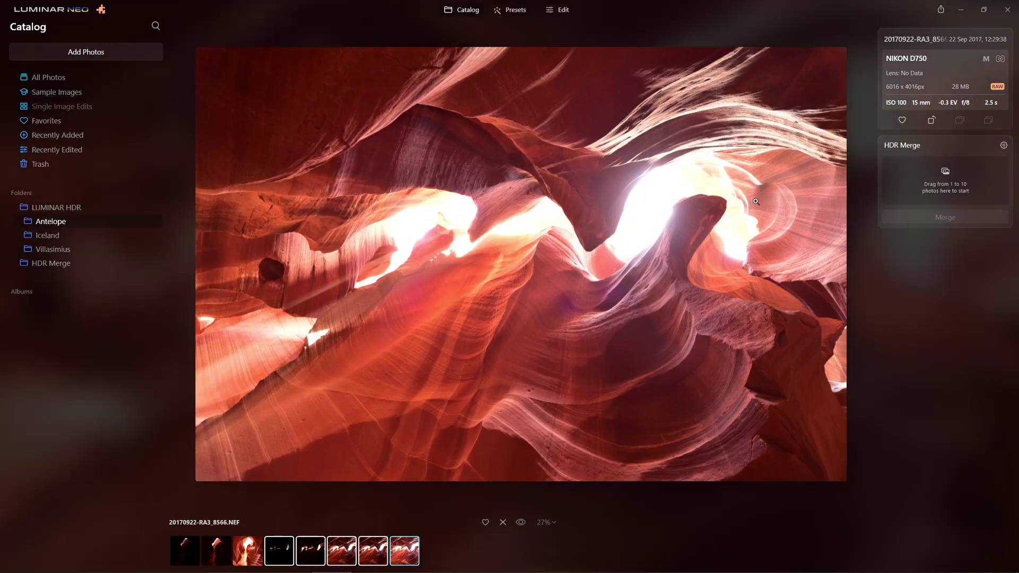
key("Left")
Back in the Antelope grid, load the selected canyon brackets into HDR Merge and merge them
key("Right")
key("Escape")
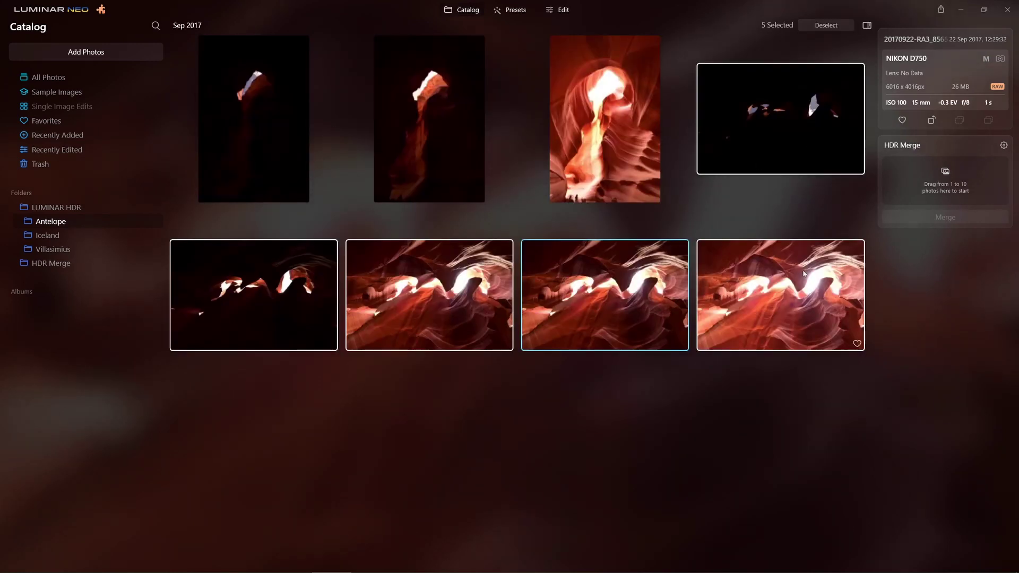
left_click_drag(751, 127, 934, 183)
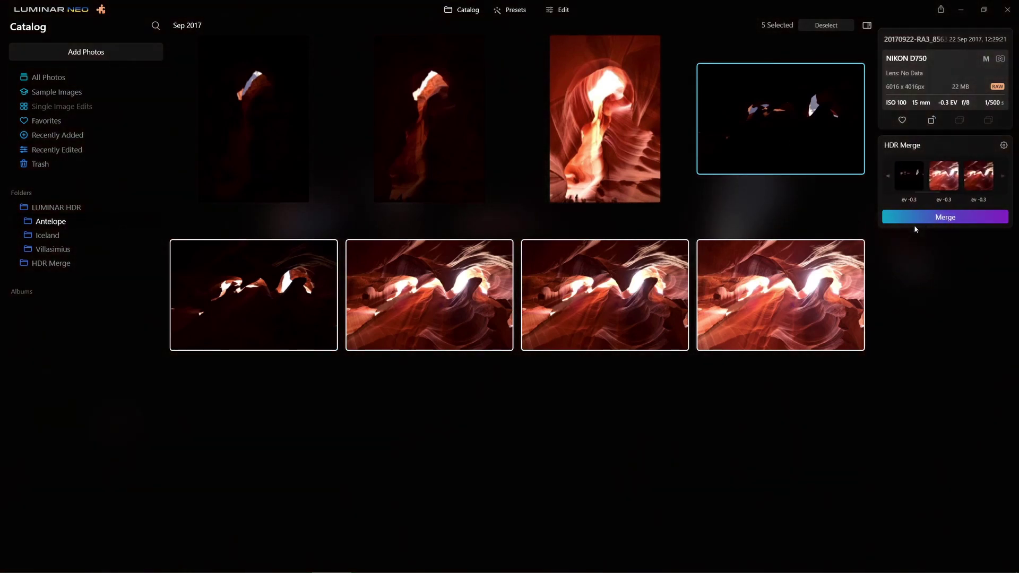
left_click(1003, 145)
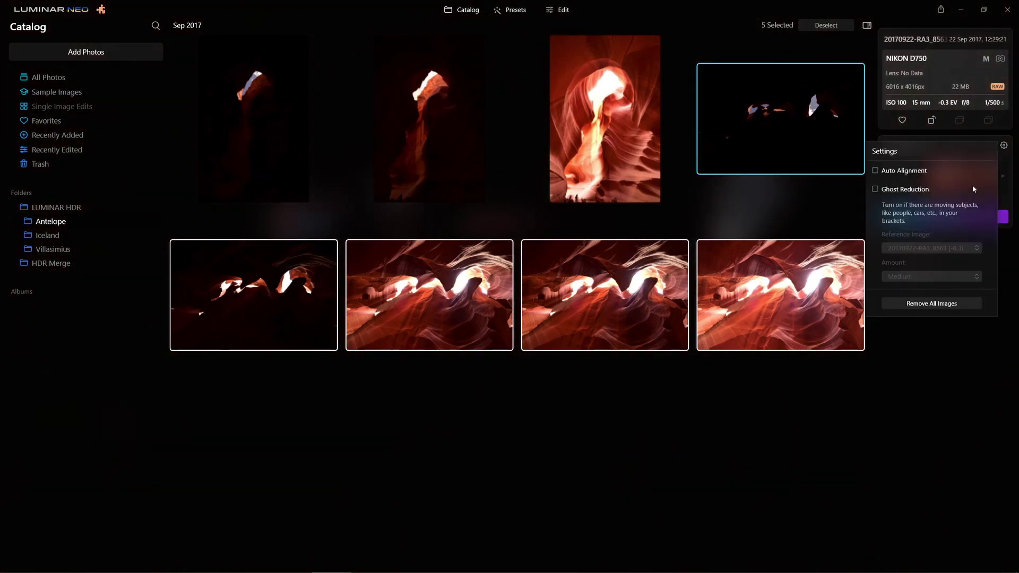
left_click(937, 346)
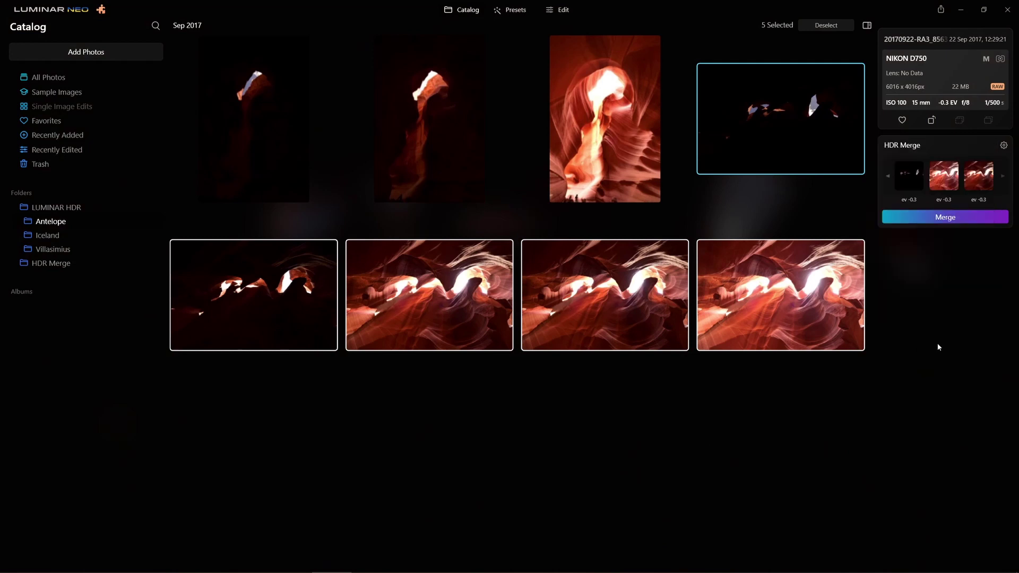
left_click(982, 219)
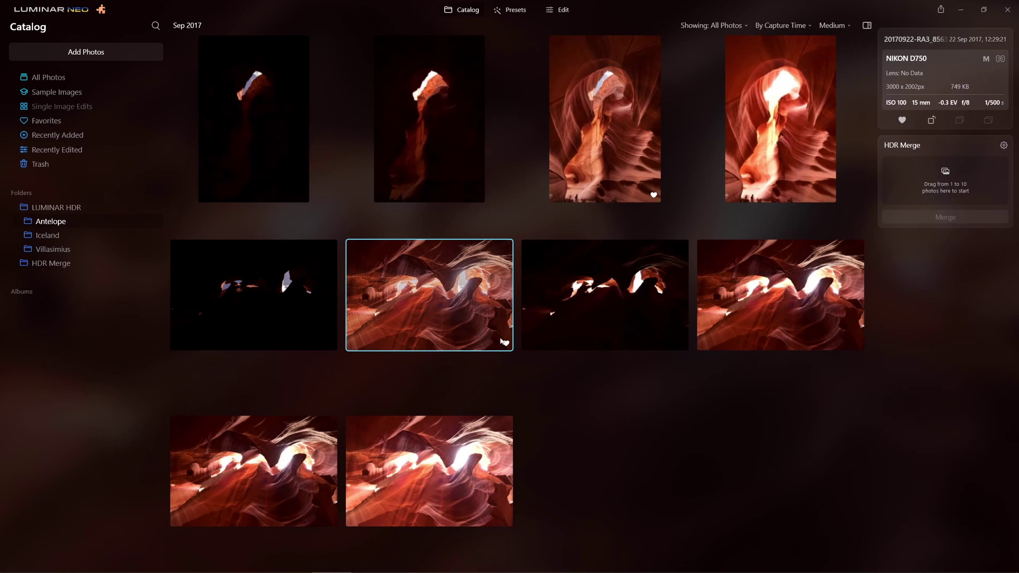
Open the merged 20170922-RA3_8563_HDR.JPG canyon photo in single-image view
double_click(445, 303)
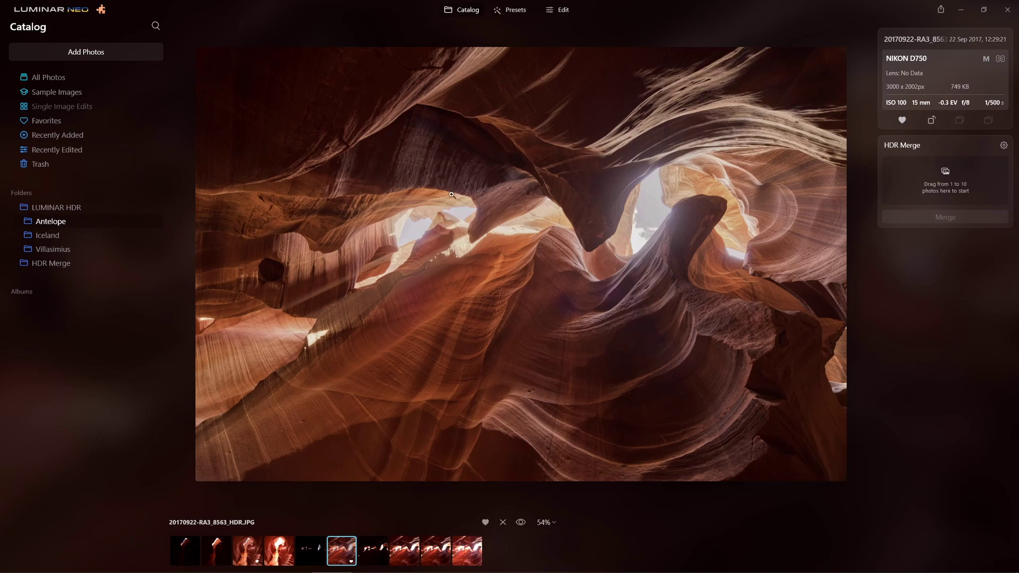
Switch to Edit and set Enhance Accent to 50 on the merged HDR
left_click(547, 12)
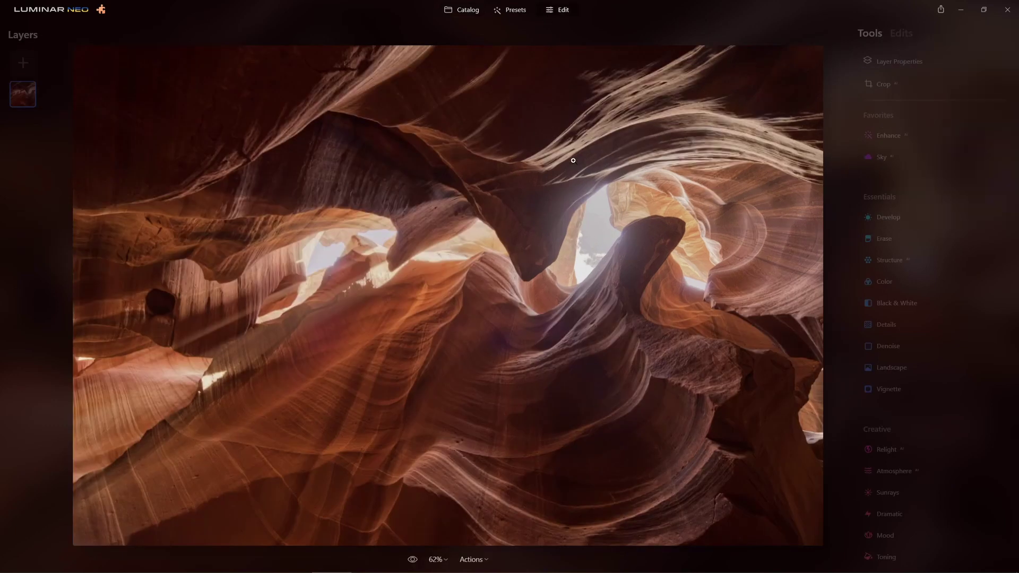
left_click(889, 135)
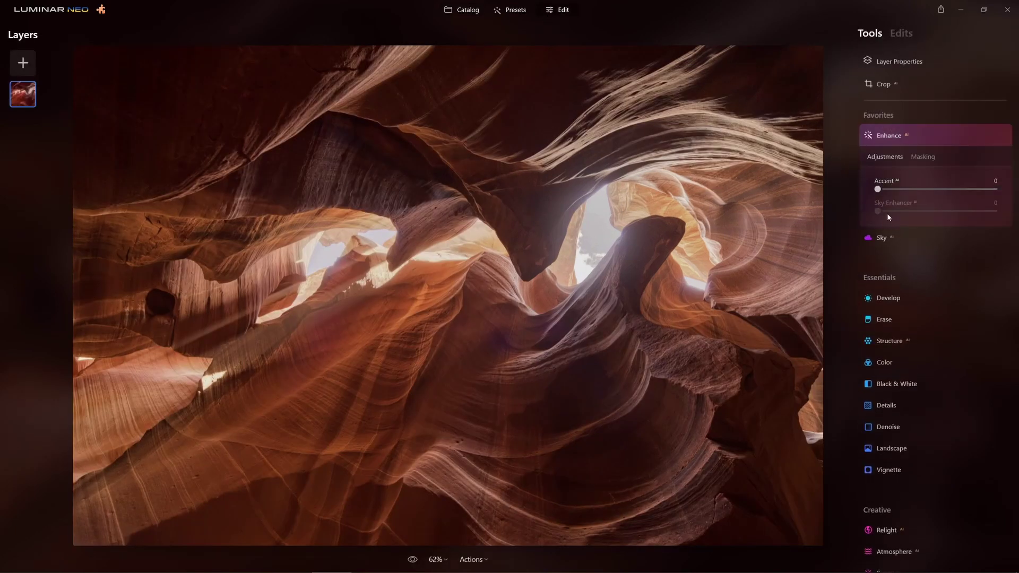
left_click_drag(877, 190, 937, 190)
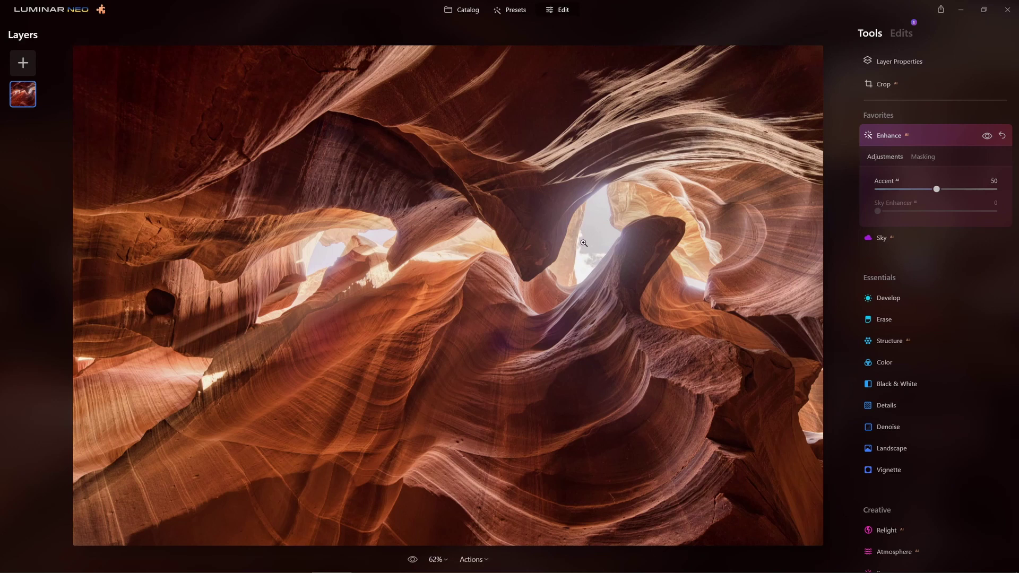
Set Develop Highlights to -99 and Whites to -29, then compare with the original
left_click(891, 297)
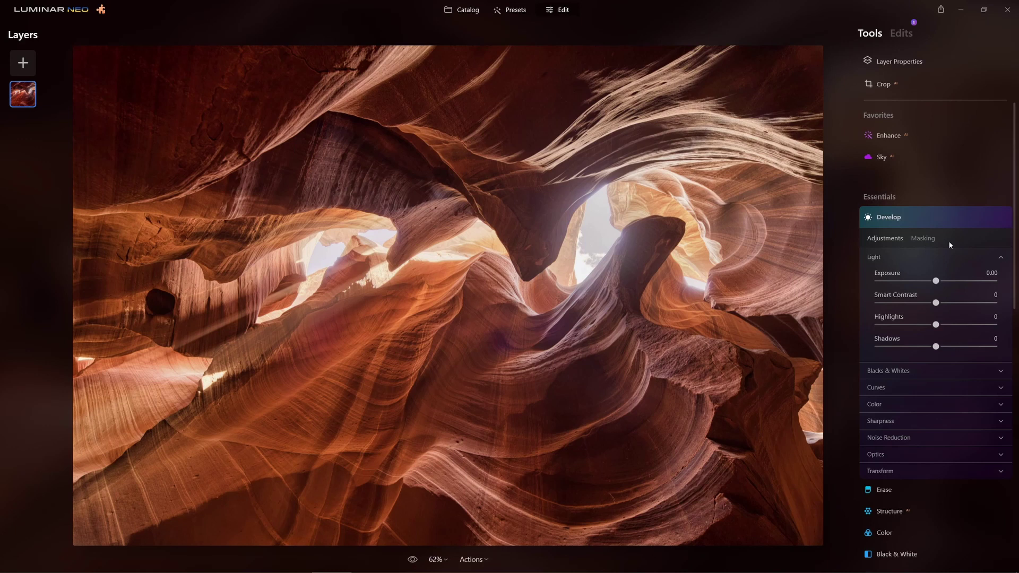
left_click_drag(935, 324, 879, 324)
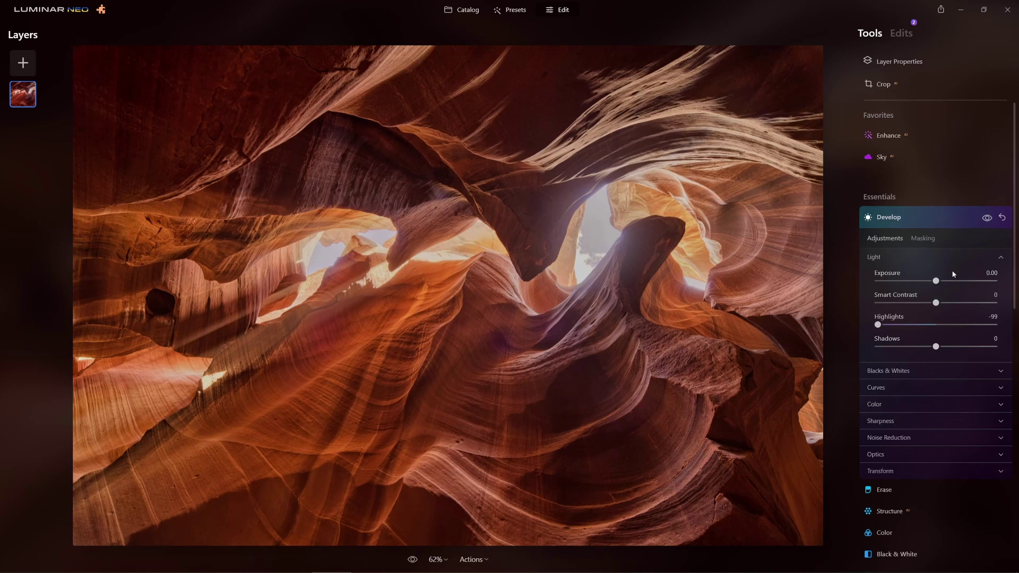
left_click(908, 372)
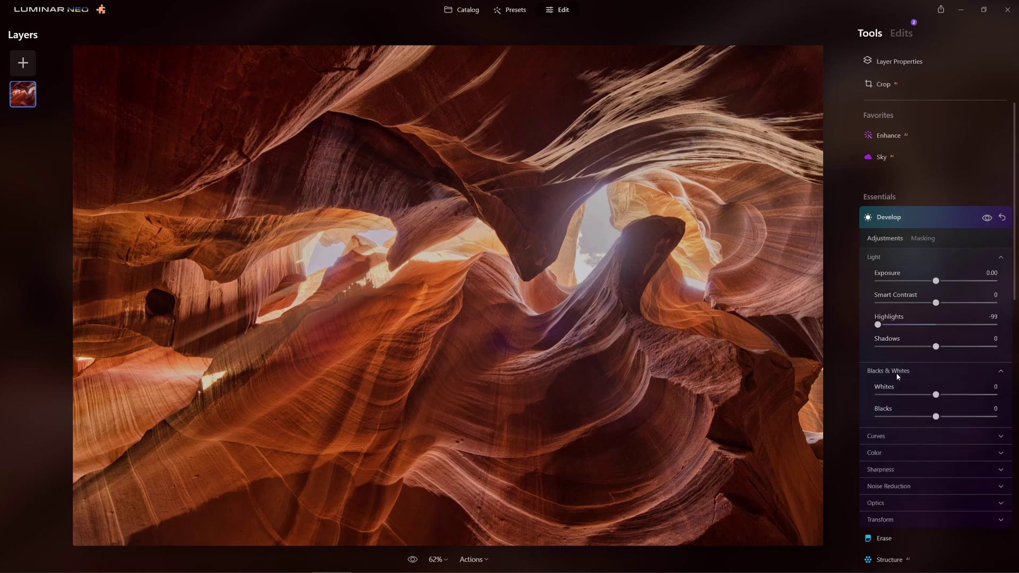
left_click_drag(937, 399, 911, 400)
left_click(920, 403)
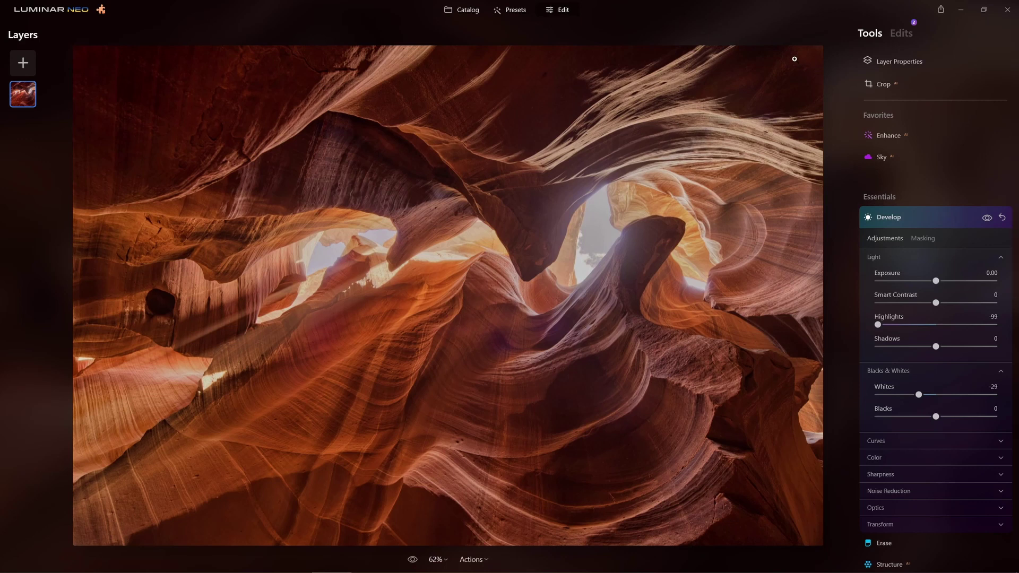
left_click(413, 560)
left_click(412, 560)
In the Color tool's HSL Saturation mode, lower Orange to -22 and compare with the original
scroll(870, 350, "down", 5)
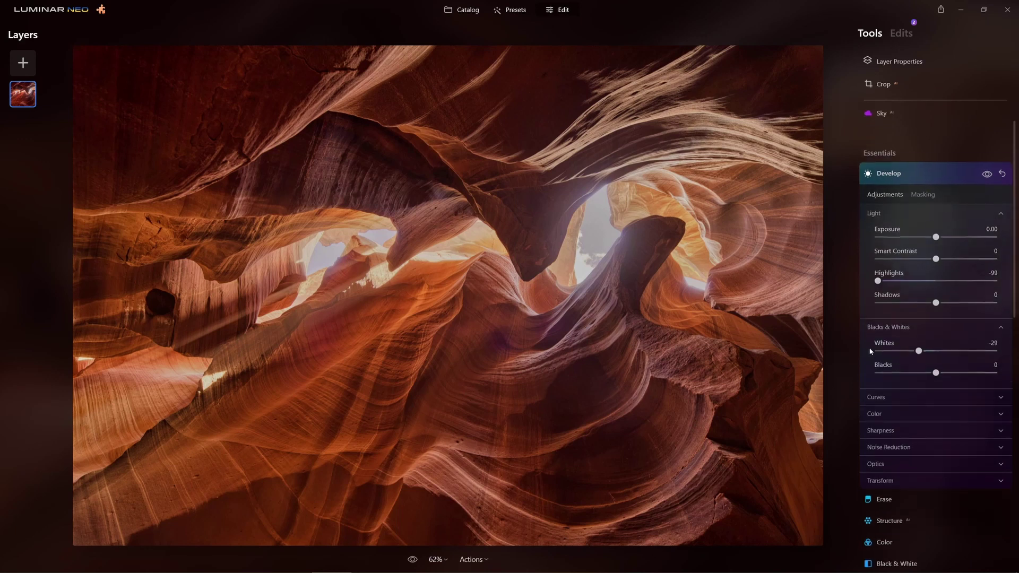
scroll(870, 350, "down", 2)
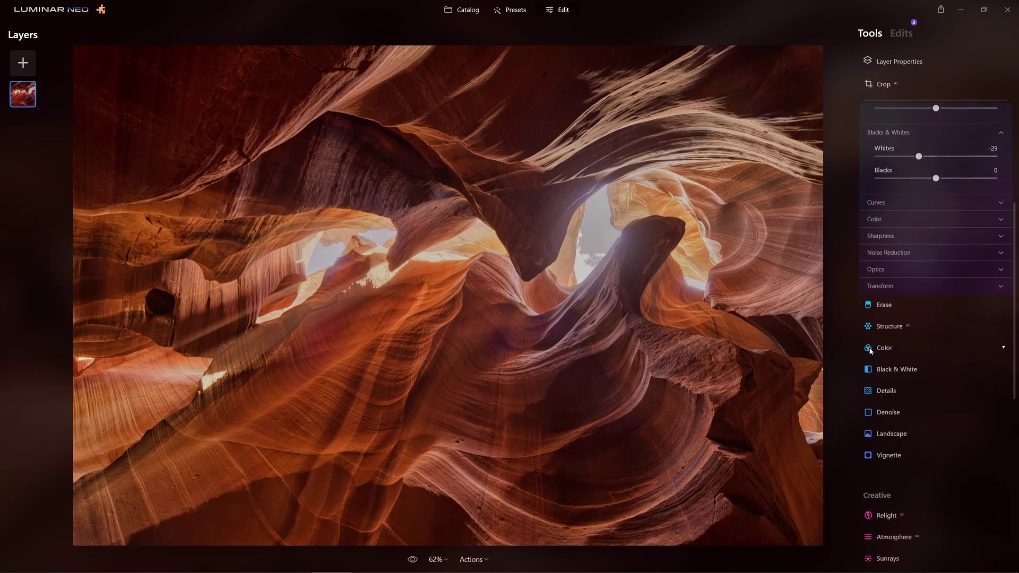
left_click(889, 219)
scroll(876, 318, "up", 4)
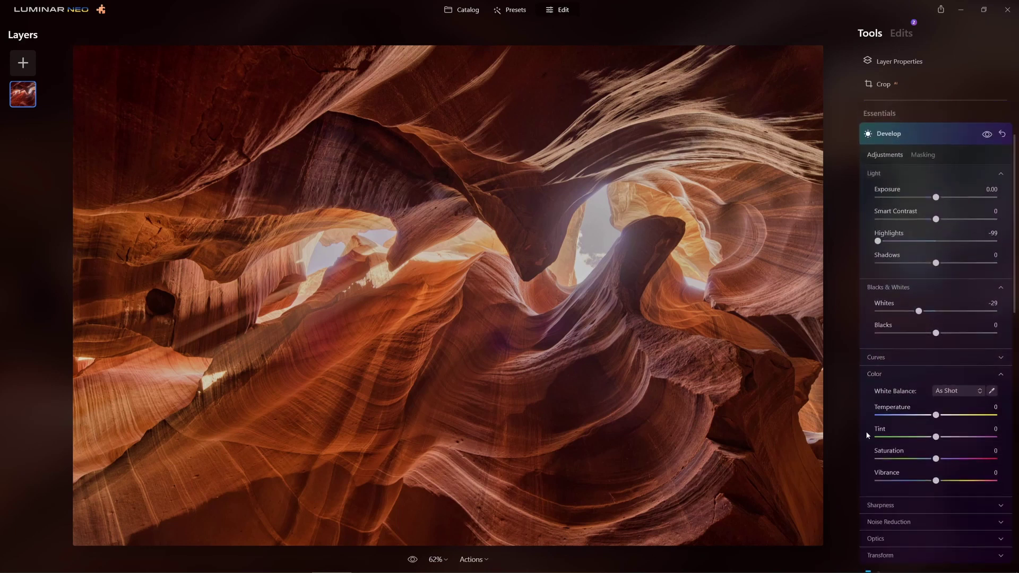
scroll(888, 528, "down", 4)
left_click(885, 503)
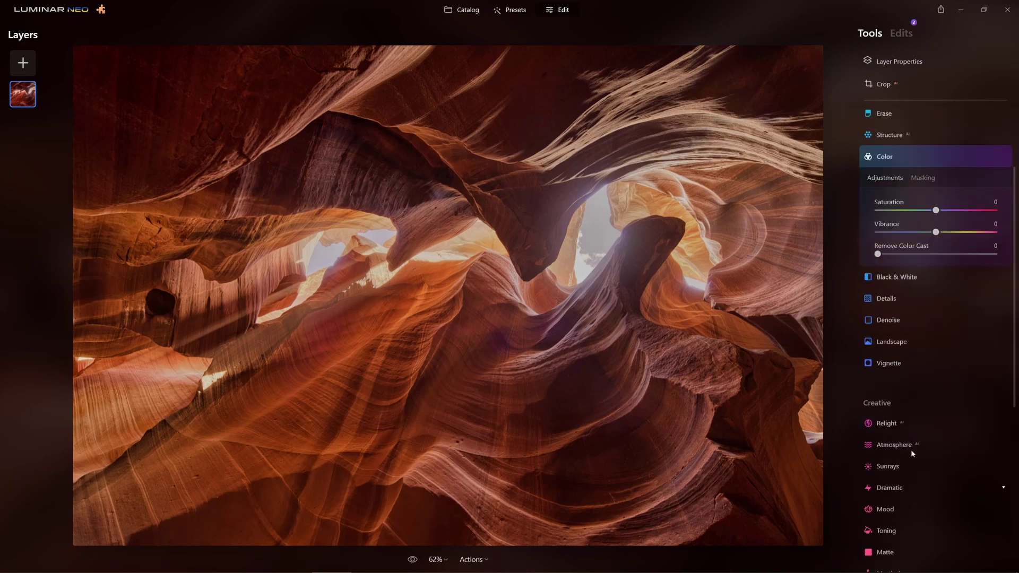
left_click(1002, 279)
scroll(923, 394, "up", 1)
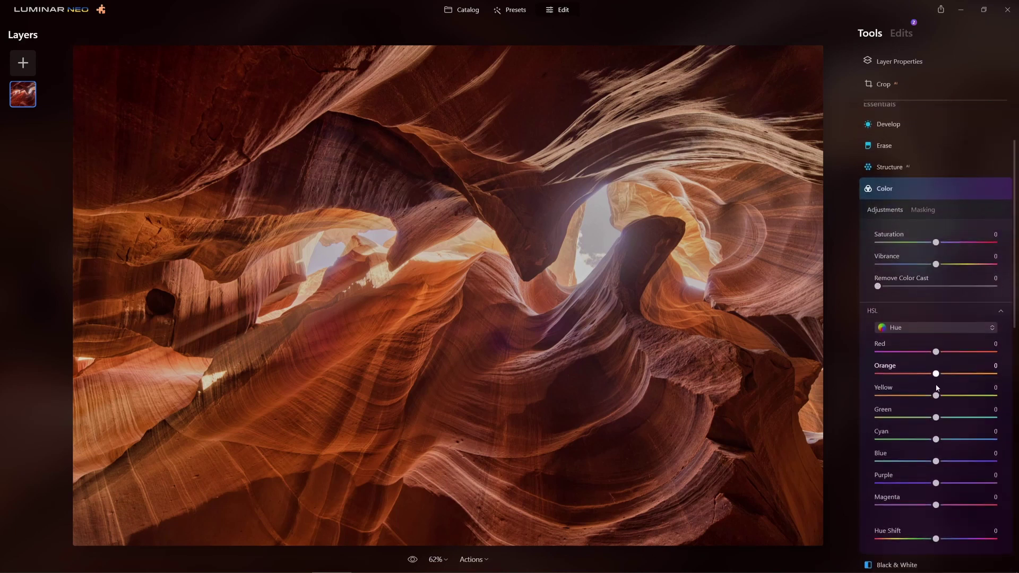
left_click(926, 326)
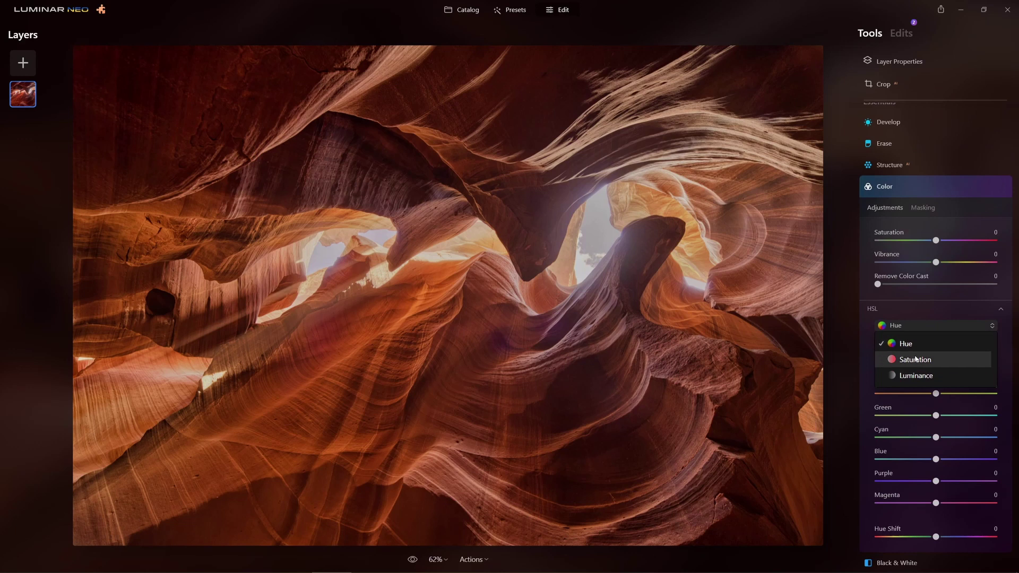
left_click(917, 358)
left_click_drag(936, 373, 922, 372)
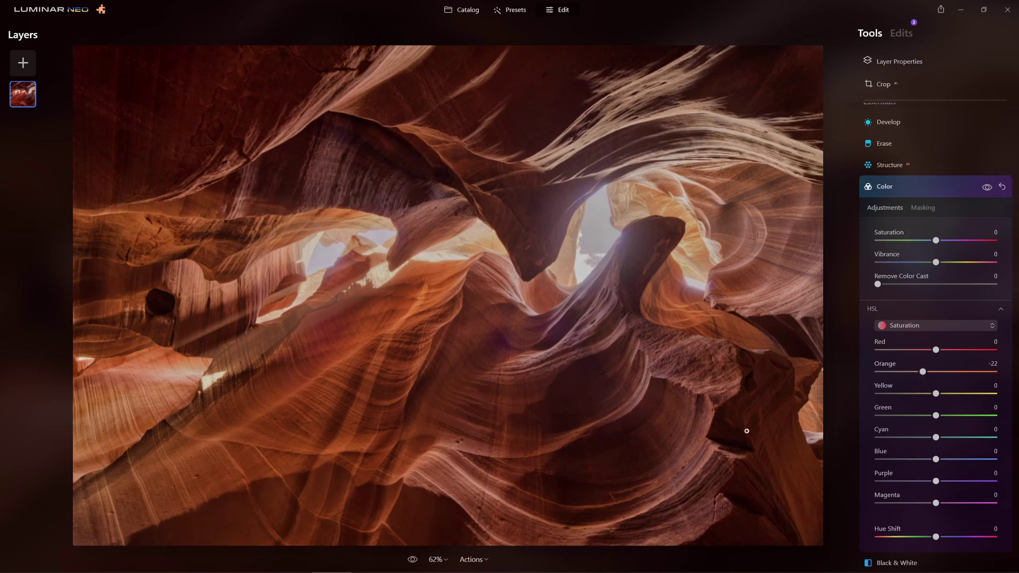
left_click(416, 563)
scroll(934, 215, "up", 3)
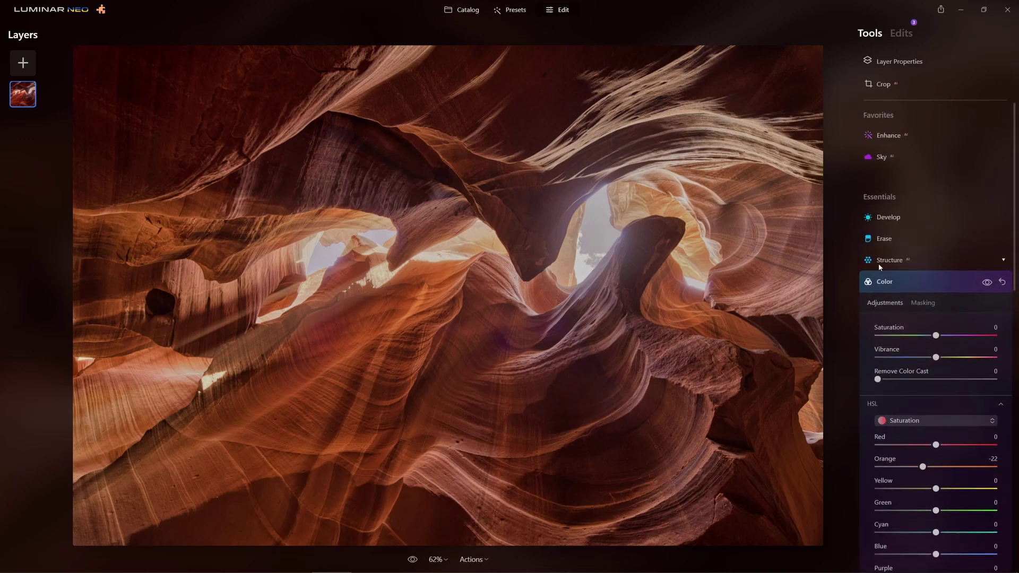
Add a Vignette with Amount -43 and toggle it off and on to compare
left_click(886, 281)
left_click(890, 390)
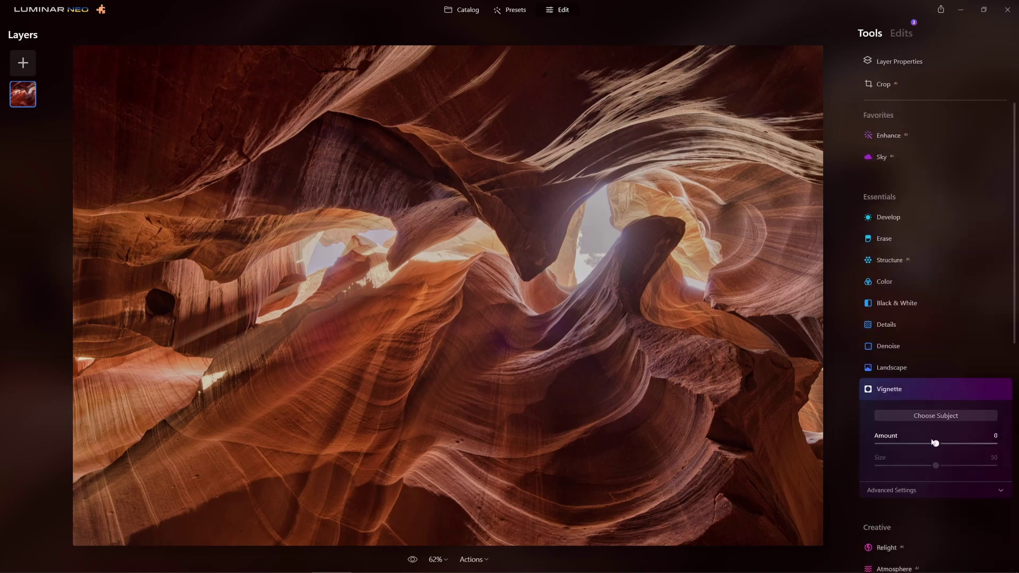
left_click_drag(935, 443, 911, 444)
left_click(986, 390)
left_click(985, 391)
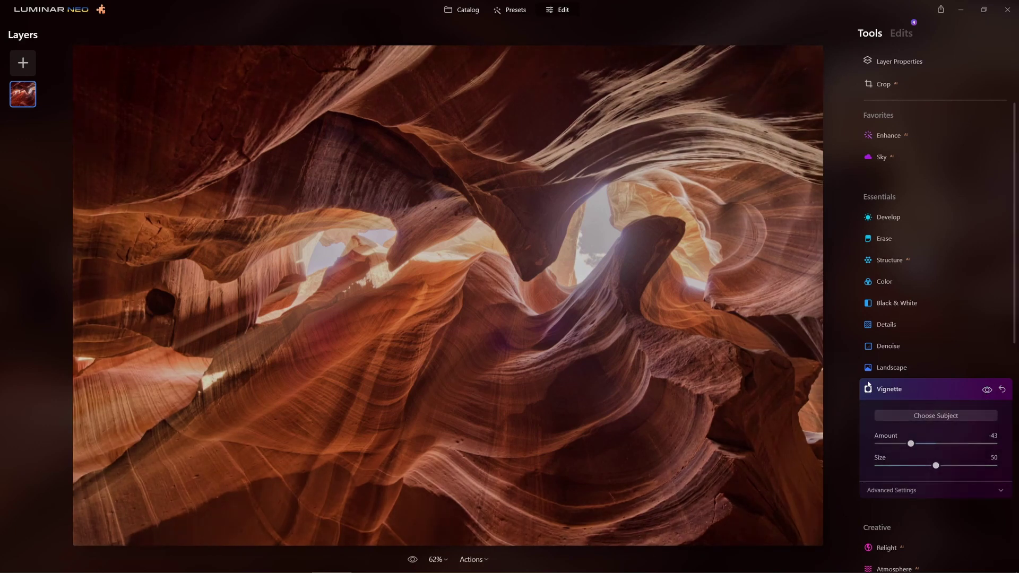
scroll(957, 363, "down", 8)
left_click(896, 503)
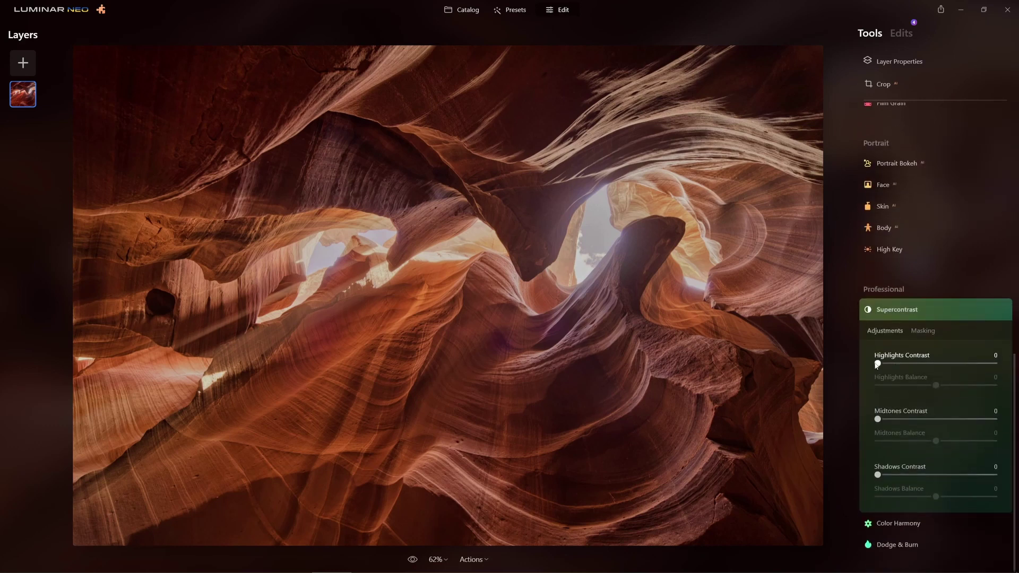
Set Supercontrast Highlights Contrast to 29 and Midtones Contrast to 27, leaving Shadows Contrast at 0
left_click_drag(878, 364, 909, 369)
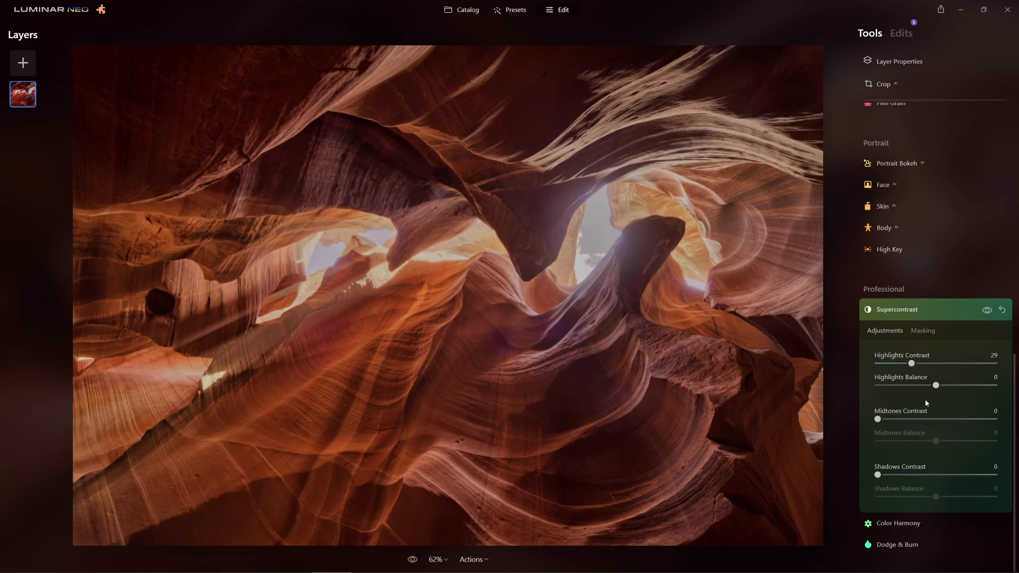
left_click_drag(877, 419, 910, 420)
mouse_move(877, 475)
left_mouse_down()
mouse_move(914, 475)
mouse_move(875, 472)
left_mouse_up()
left_click(897, 310)
scroll(902, 332, "up", 5)
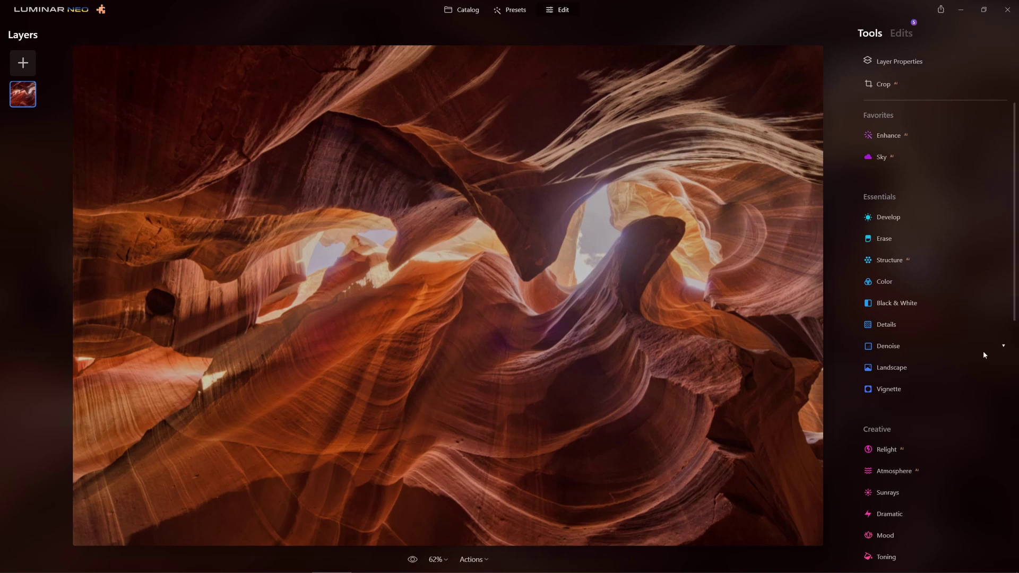
Readjust Orange saturation in Color HSL to -18 and compare with the original
left_click(885, 287)
scroll(928, 355, "down", 3)
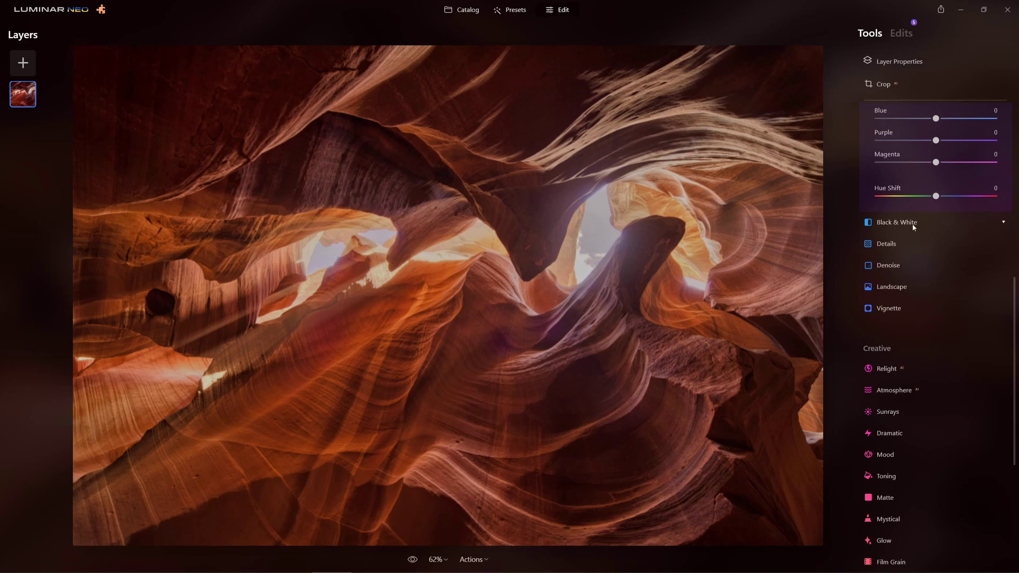
scroll(905, 193, "up", 5)
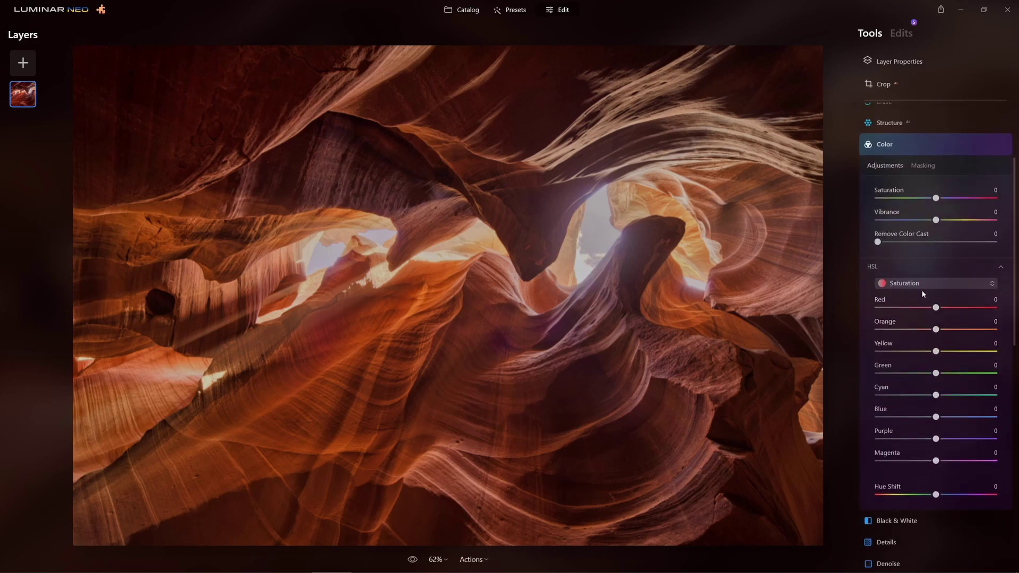
left_click_drag(935, 331, 925, 332)
left_click(411, 560)
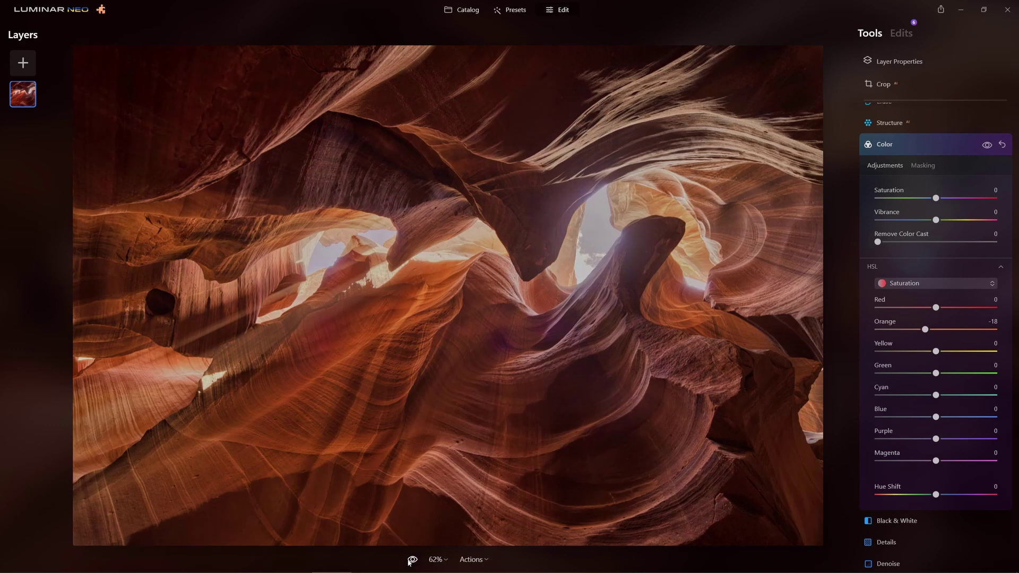
left_click(462, 10)
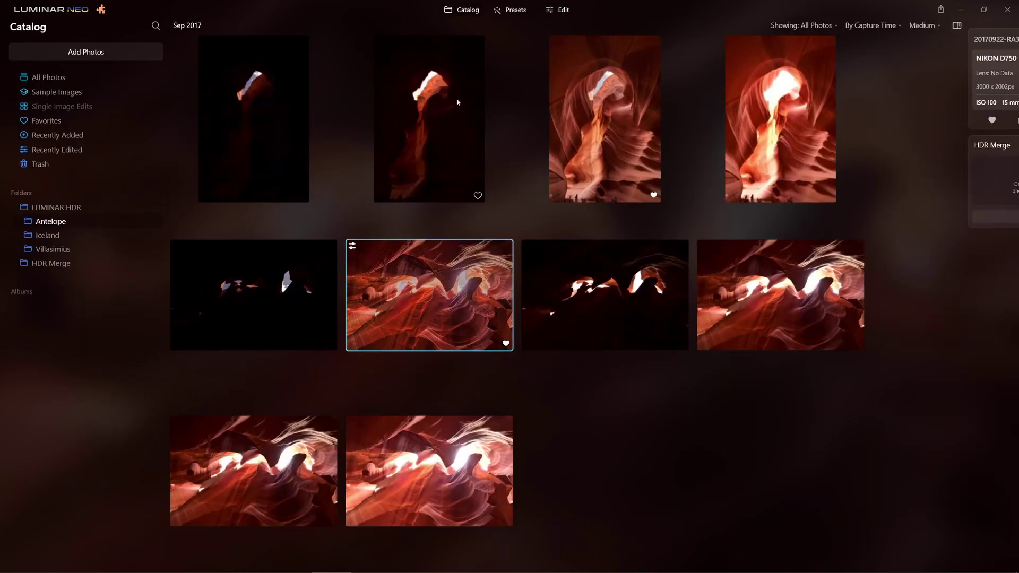
double_click(410, 306)
key("Right")
key("Left")
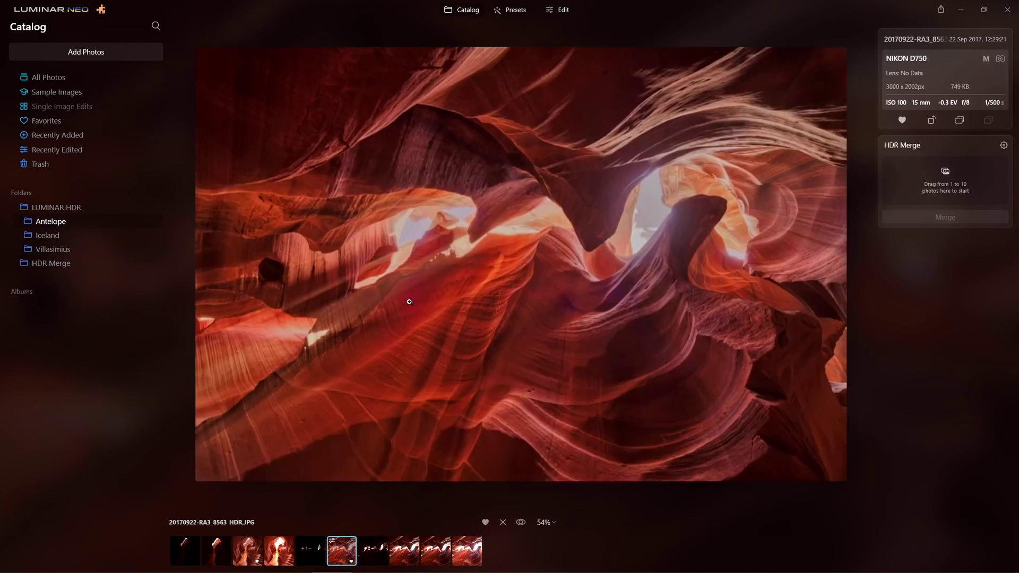
key("Right")
key("Left")
key("Left")
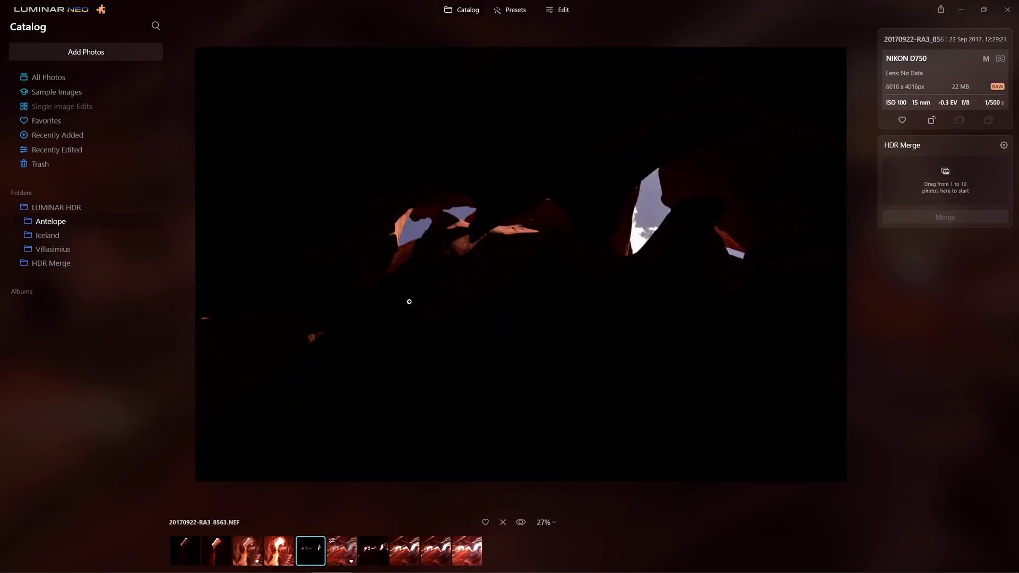
key("Right")
key("Right")
key("Right")
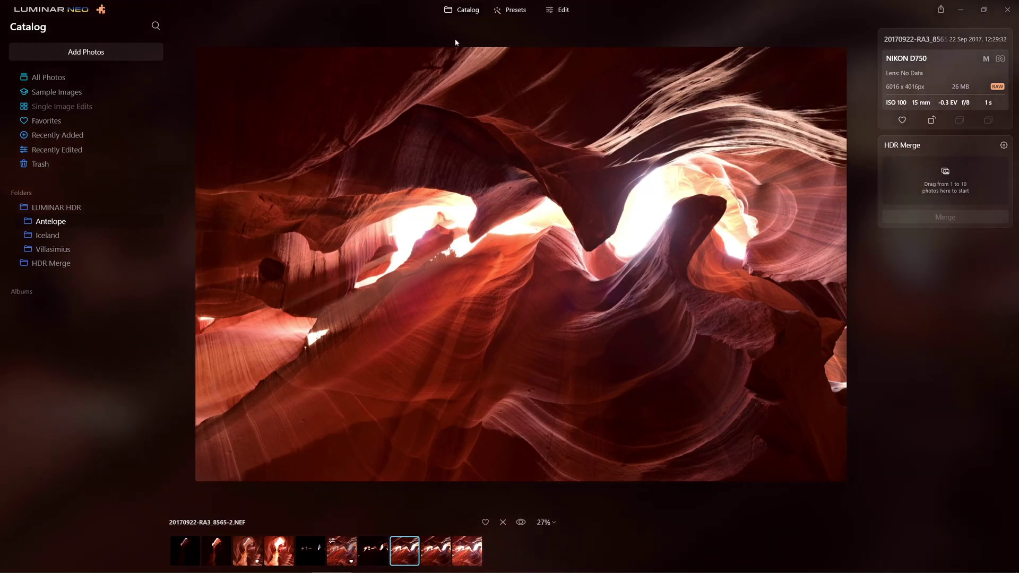
left_click(456, 11)
double_click(457, 292)
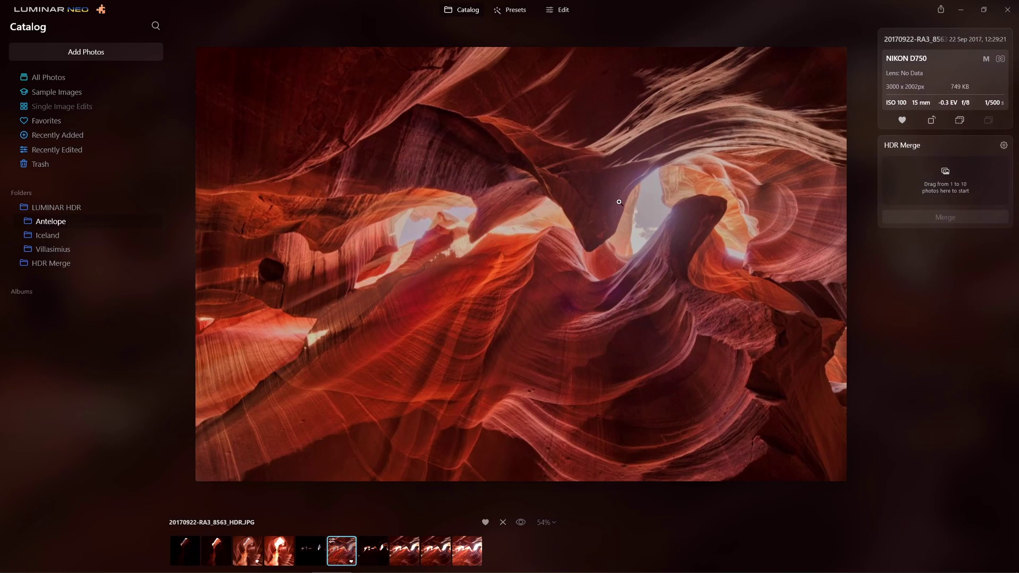
left_click(561, 9)
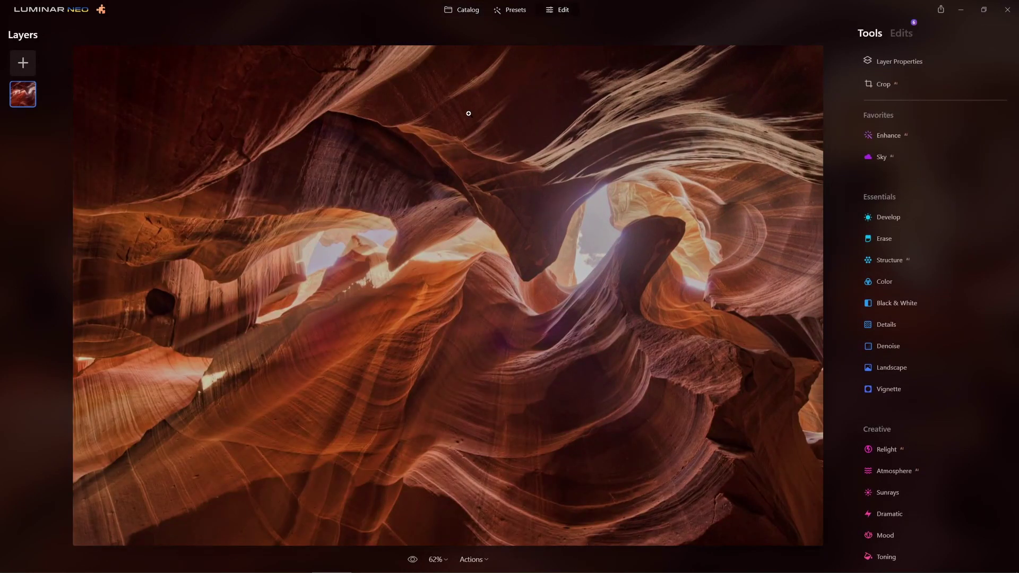
left_click(461, 11)
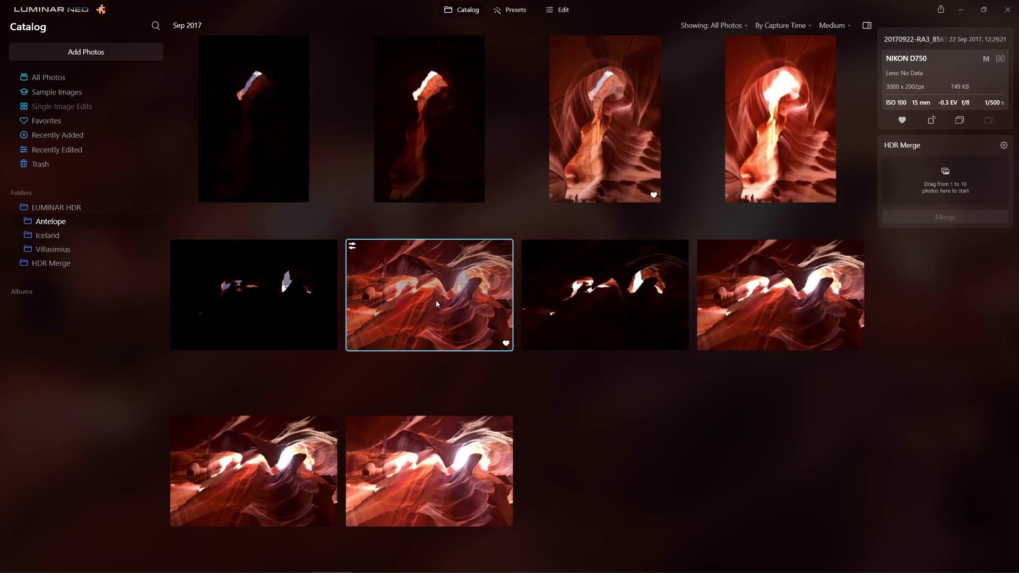
double_click(436, 304)
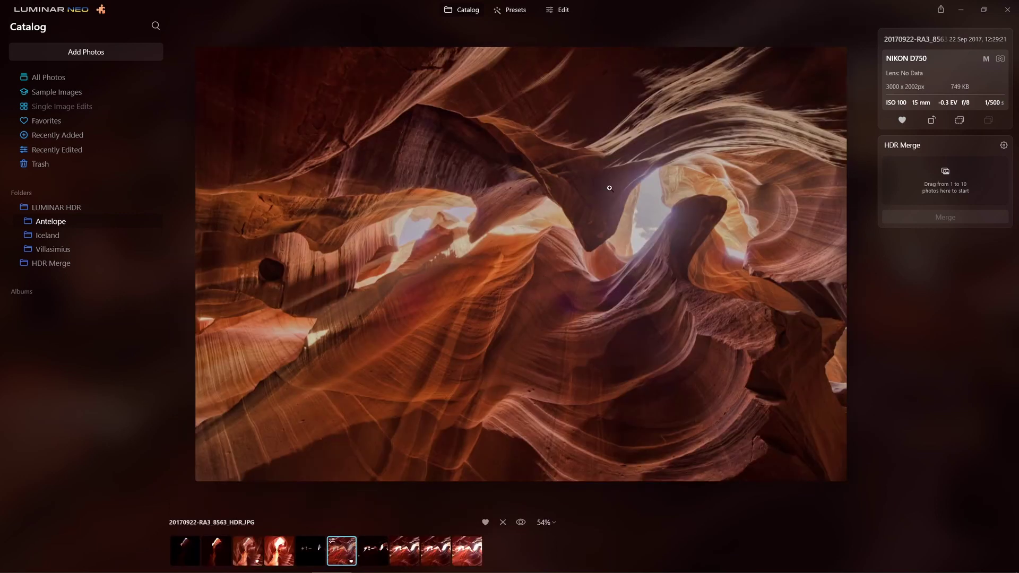
left_click(520, 523)
left_click(520, 523)
left_click(469, 10)
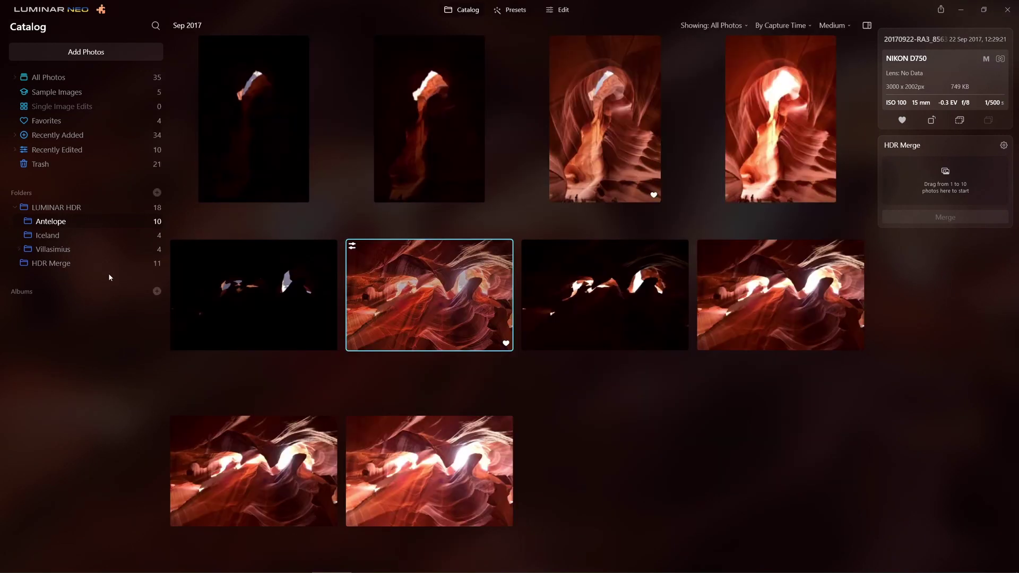
Open the Iceland folder and step through the three ice-cave brackets full size
left_click(56, 237)
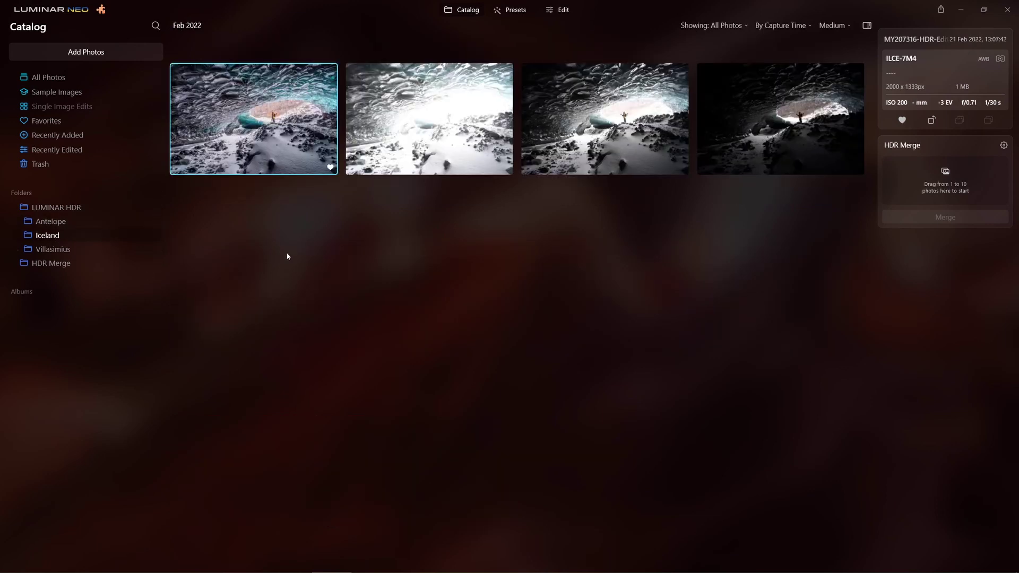
left_click(402, 143)
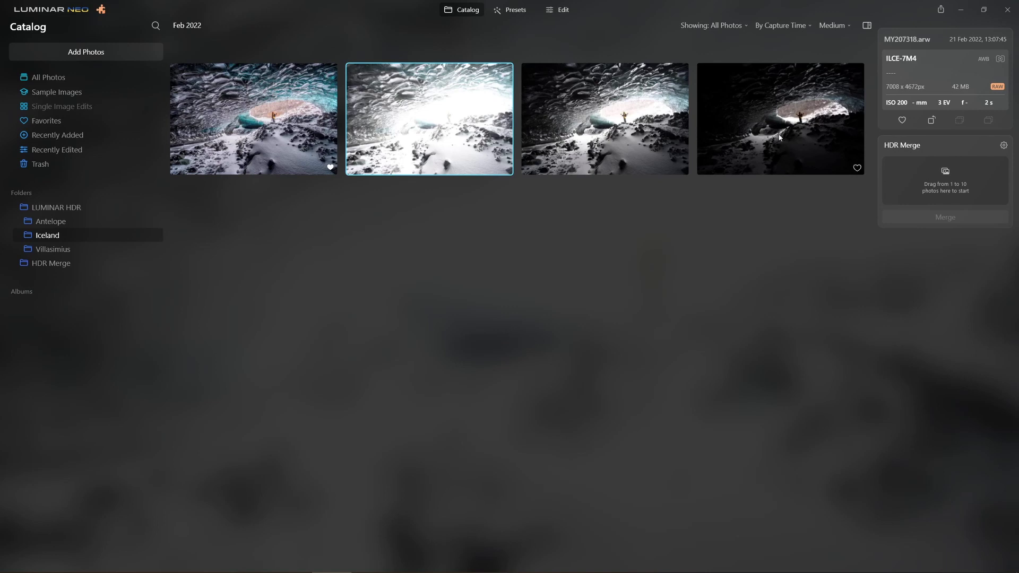
double_click(396, 121)
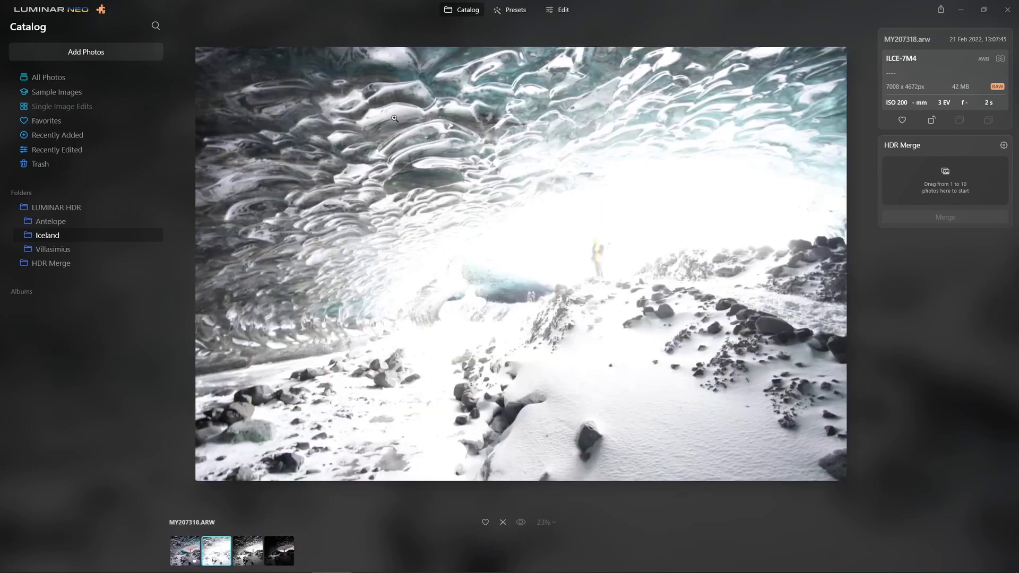
key("Right")
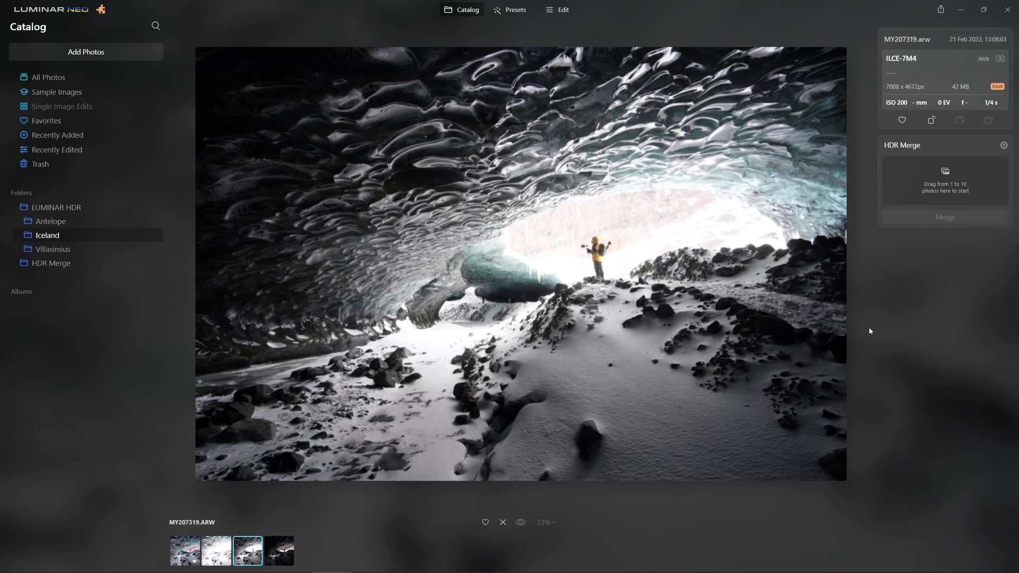
key("Right")
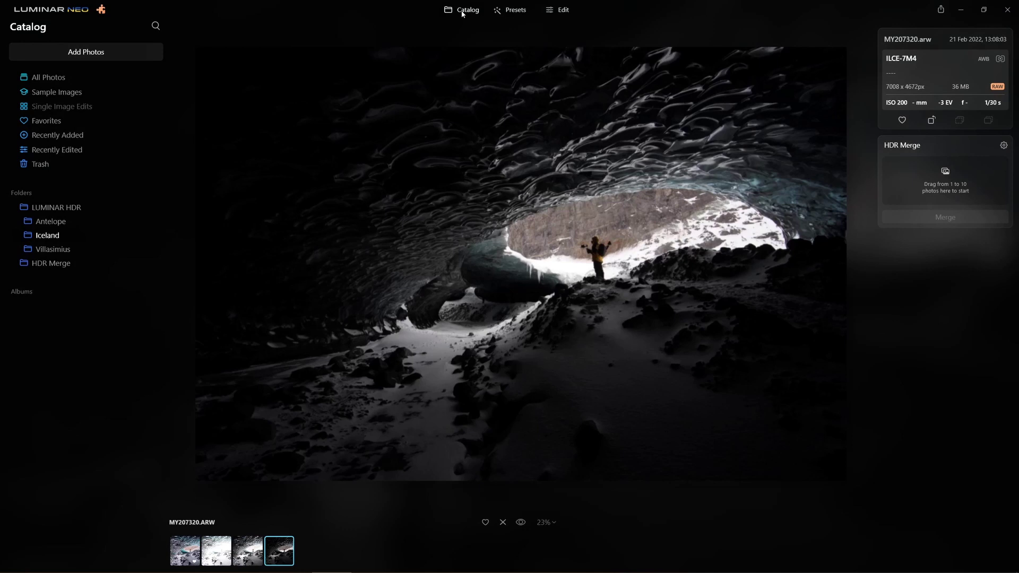
left_click(462, 10)
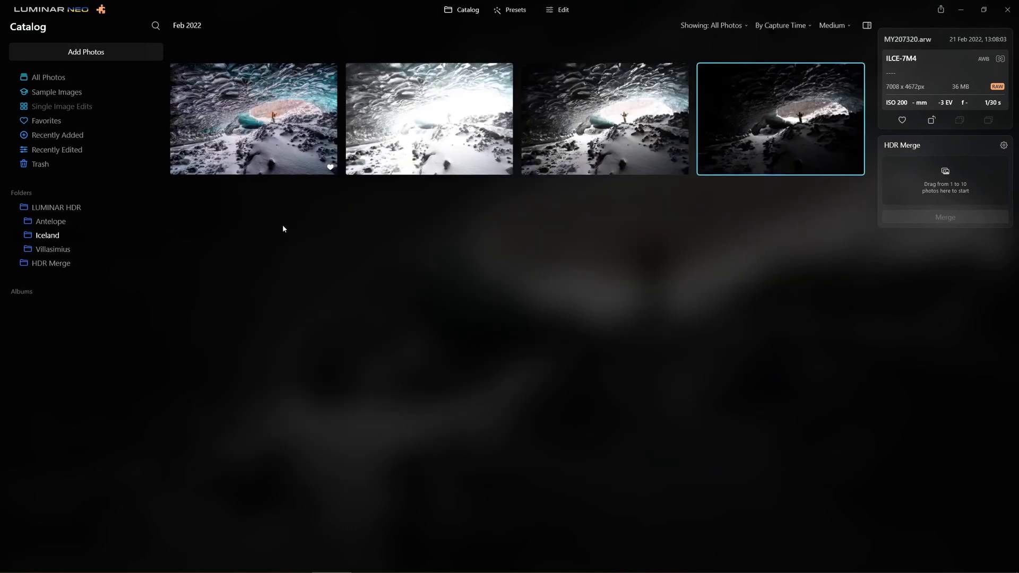
View the finished ice-cave edit full size and compare it with the overexposed bracket
double_click(281, 146)
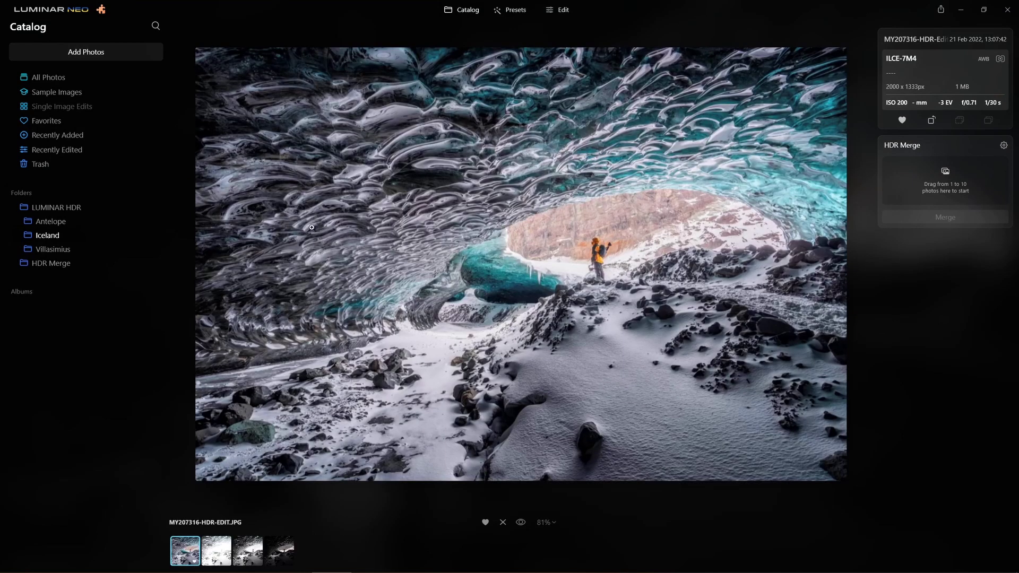
key("Right")
key("Right")
key("Right")
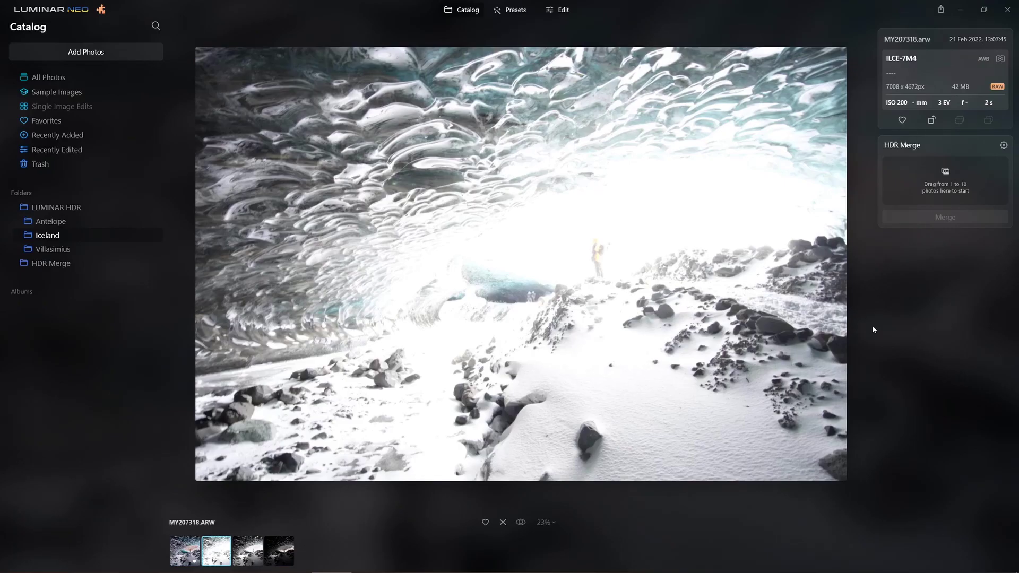
key("Left")
key("Left")
left_click(465, 11)
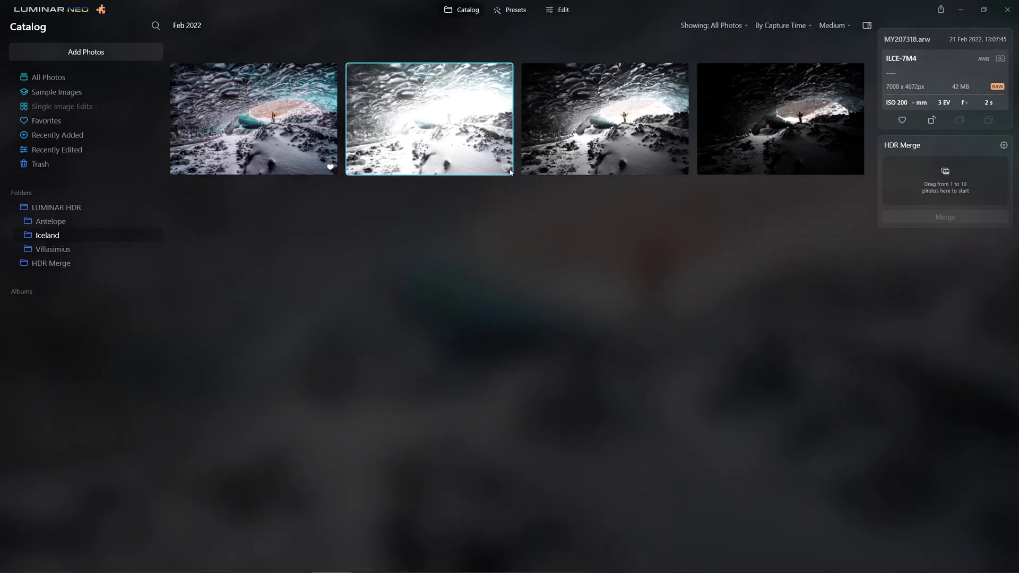
Load the three selected ice-cave brackets into HDR Merge and merge them
key("shift+Right")
key("shift+Right")
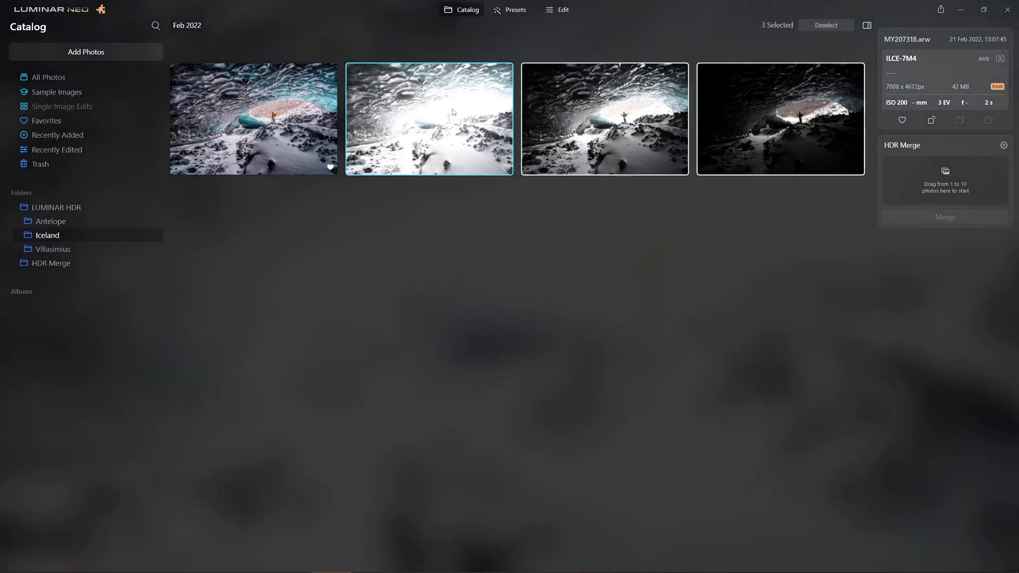
left_click_drag(453, 111, 938, 189)
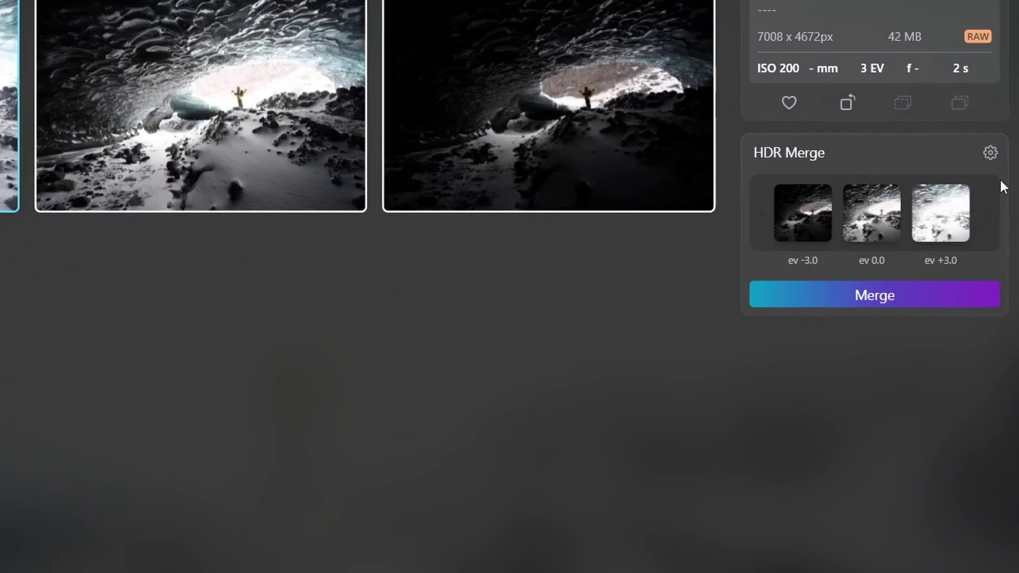
left_click(1003, 145)
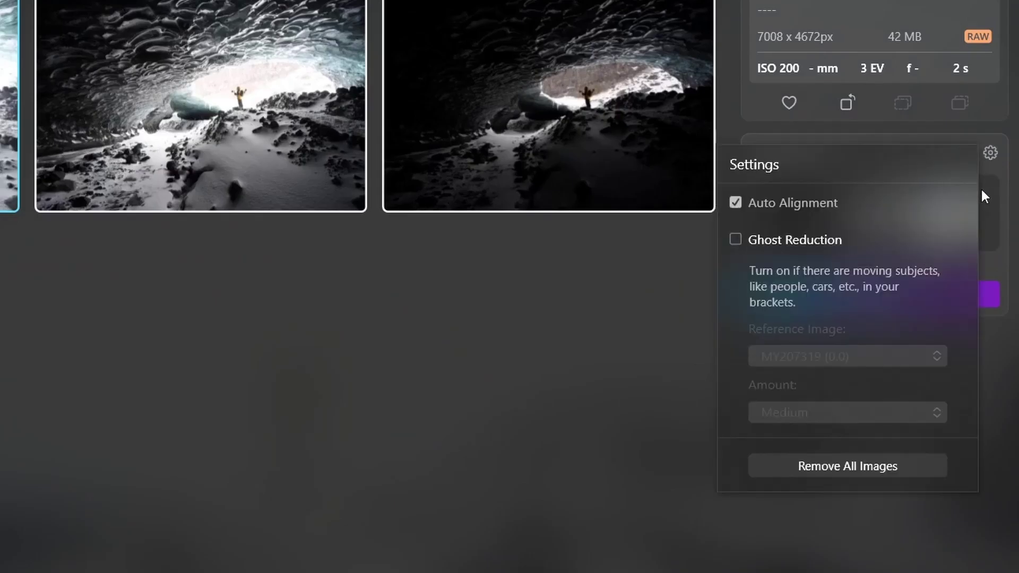
left_click(666, 339)
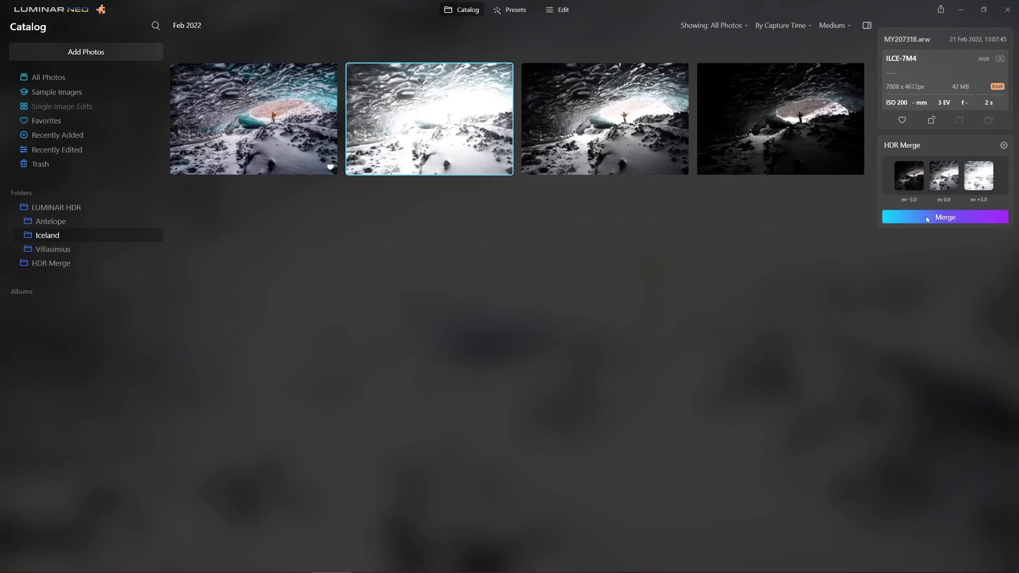
left_click(927, 218)
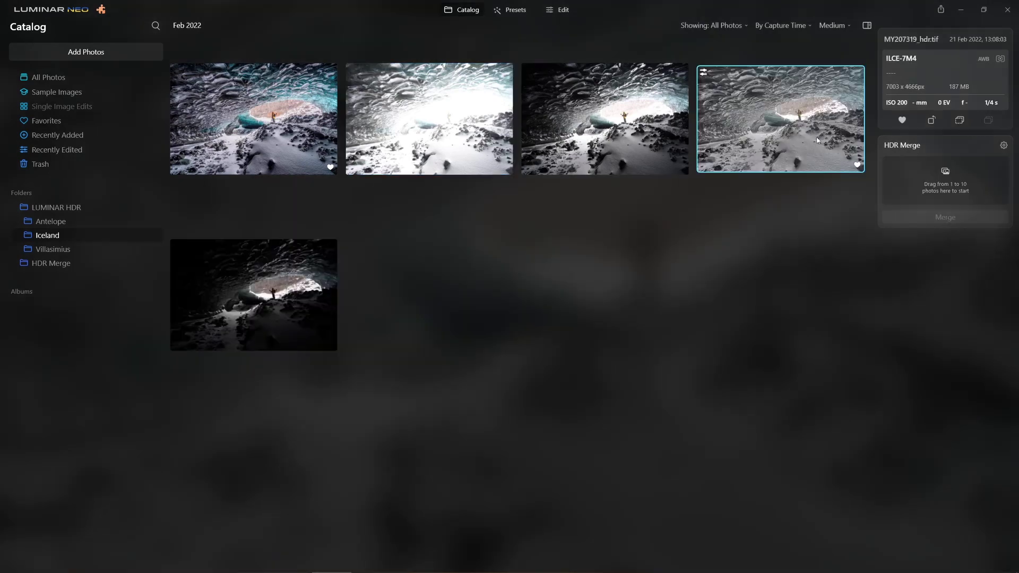
Compare the merged MY207319_hdr.tif against its brackets, then open it in Edit
double_click(781, 122)
key("Left")
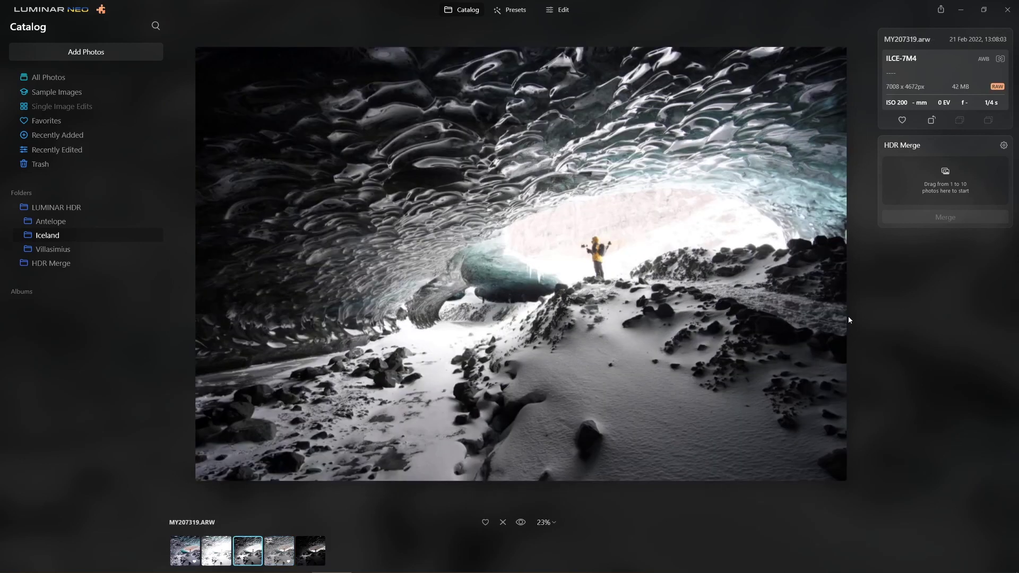
key("Right")
key("Left")
key("Left")
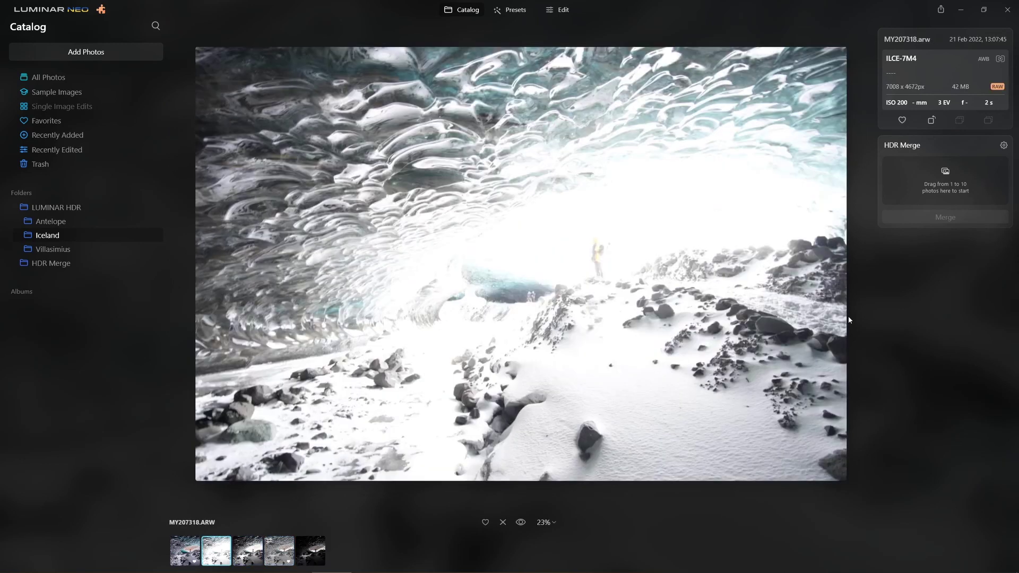
key("Right")
key("Right")
key("Right")
key("Left")
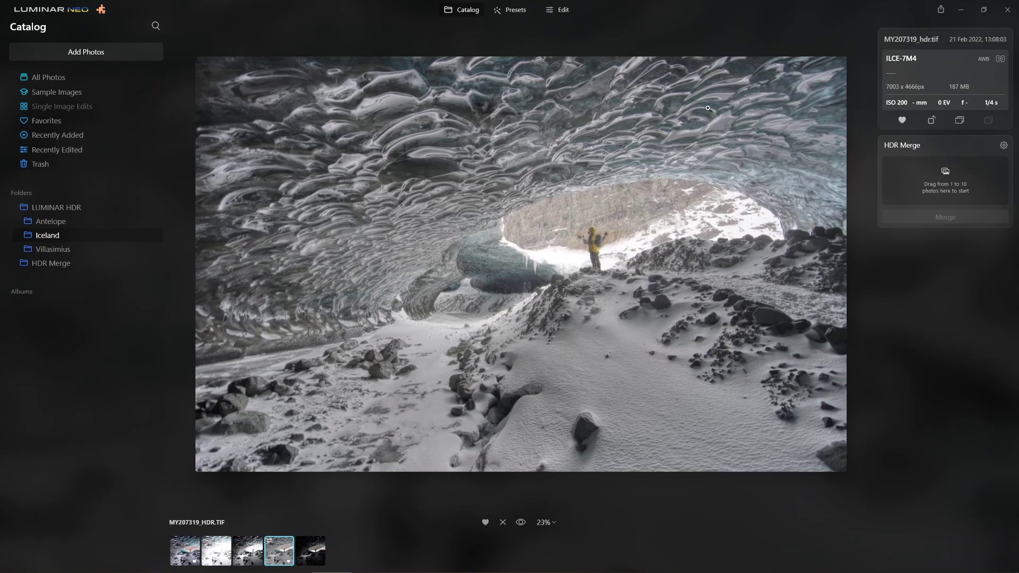
left_click(564, 10)
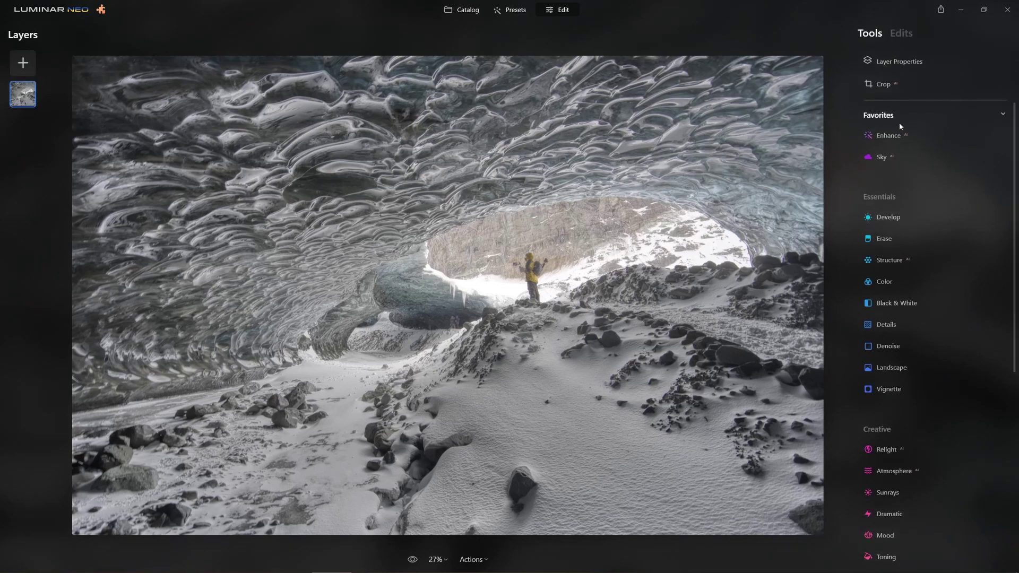
Boost Enhance AI's Accent and pull Develop Highlights down to -23
left_click(891, 135)
left_click_drag(877, 190, 911, 200)
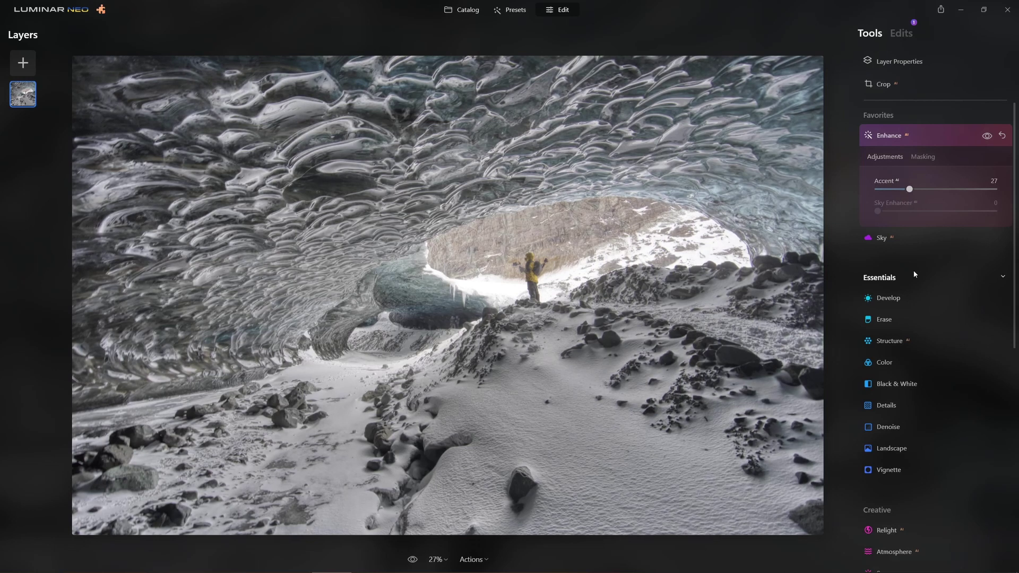
left_click(890, 297)
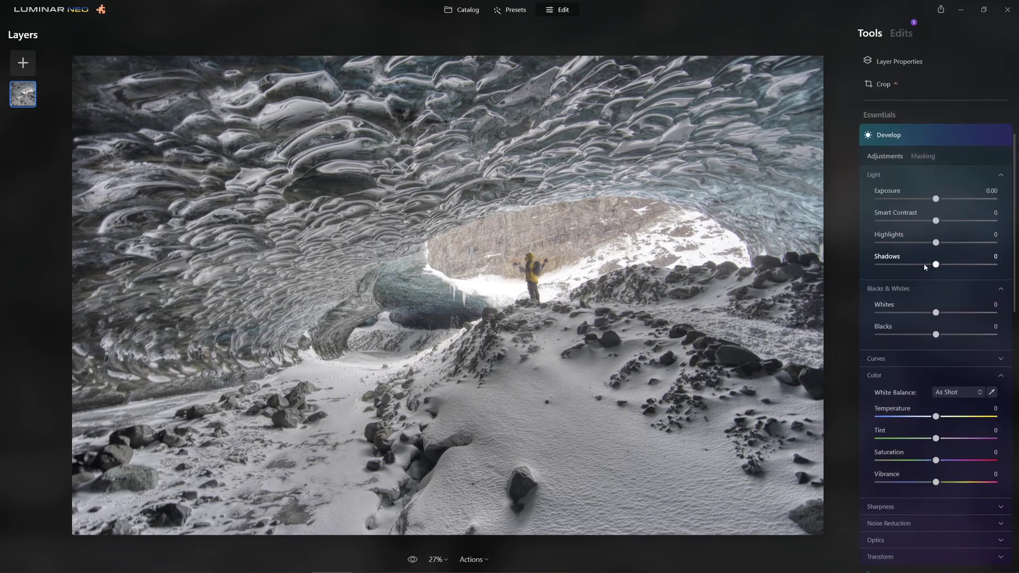
mouse_move(937, 243)
left_mouse_down()
mouse_move(915, 243)
mouse_move(925, 245)
left_mouse_up()
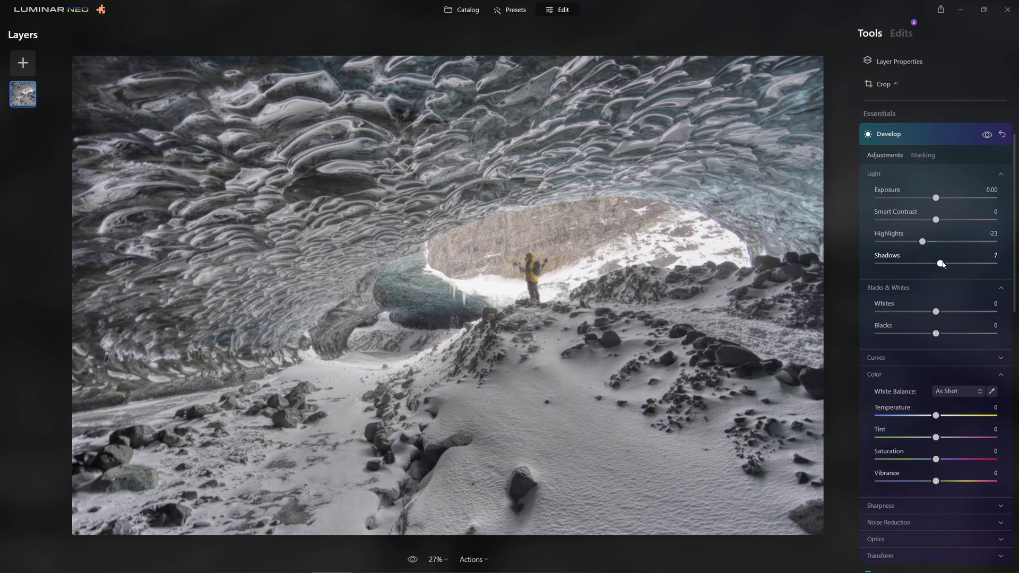
Add two tone-curve points to lift the lower midtones and tame the brights
left_click(896, 360)
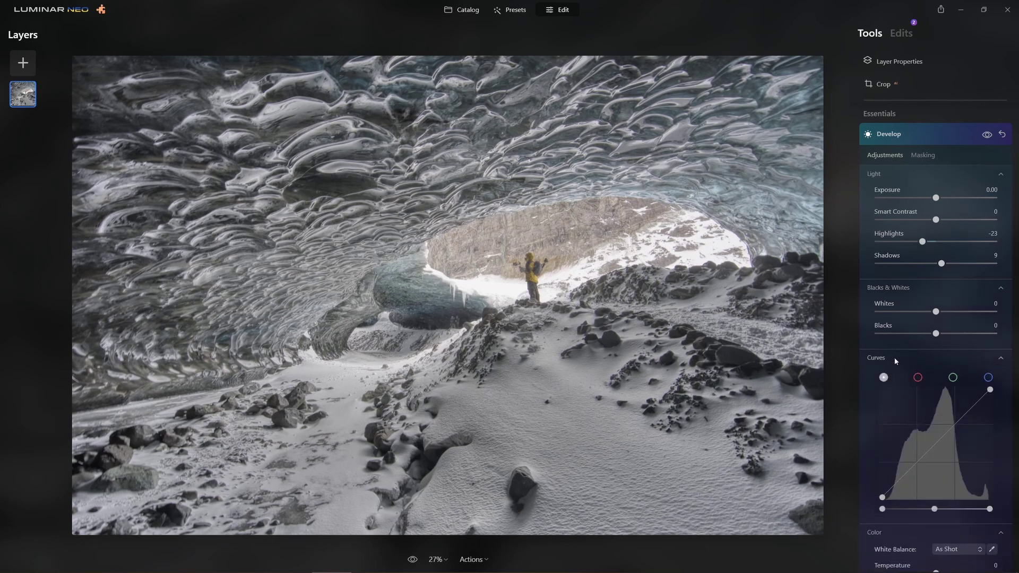
left_click_drag(958, 415, 956, 413)
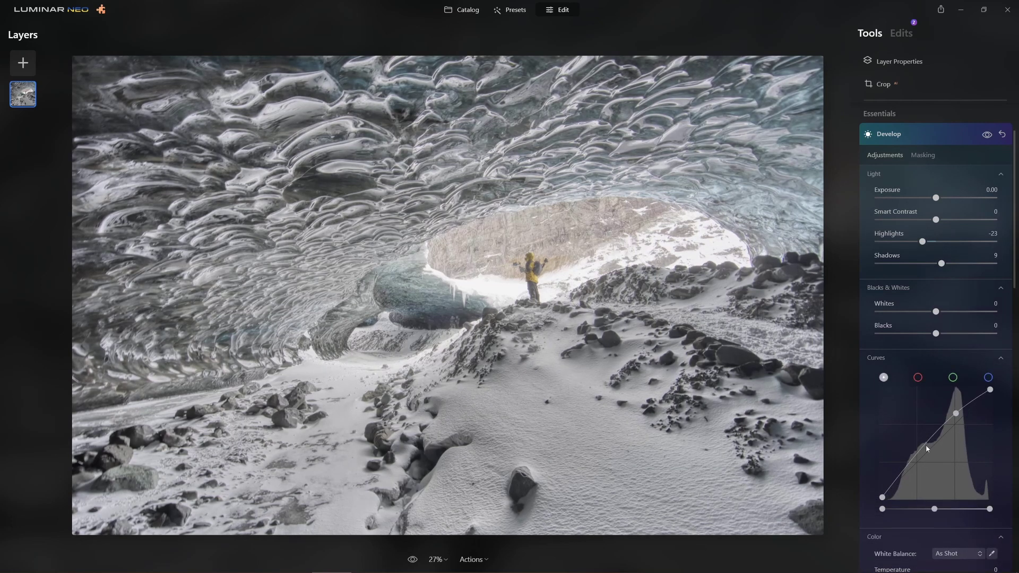
left_click_drag(926, 449, 927, 452)
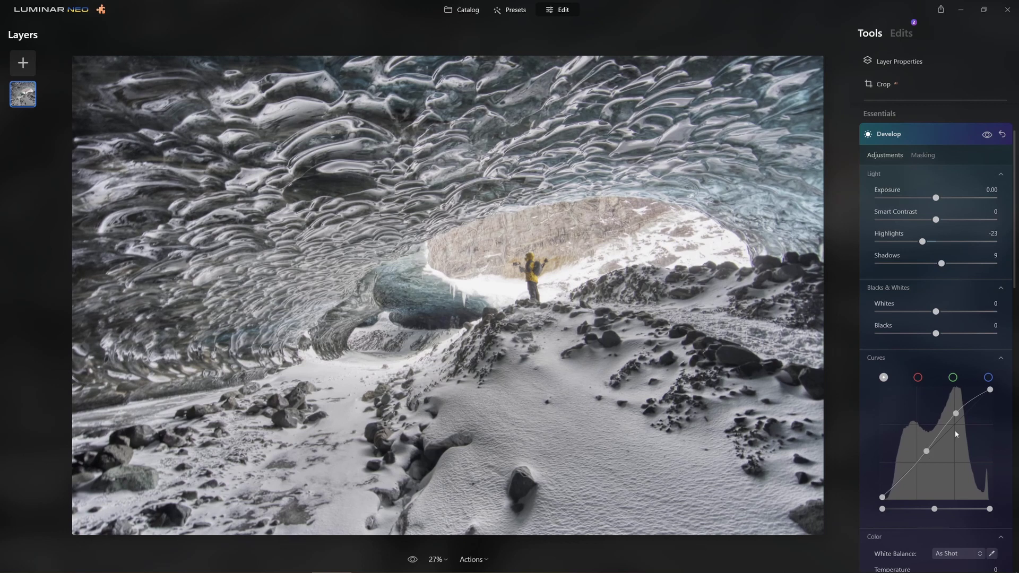
left_click_drag(958, 418, 958, 421)
Set Vibrance to 51, Tint to 7 and Temperature to -12
scroll(861, 332, "down", 7)
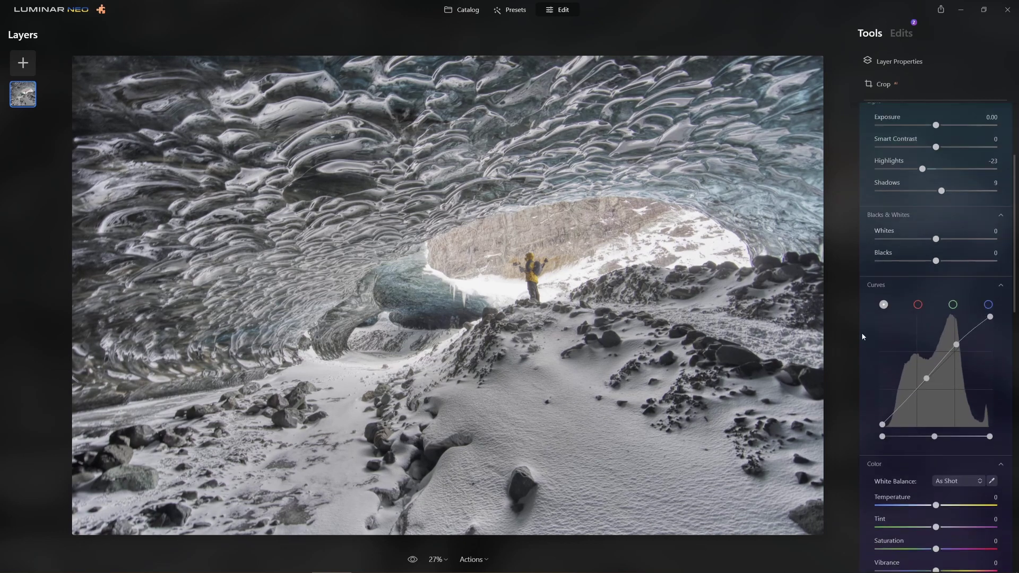
left_click_drag(936, 285, 969, 287)
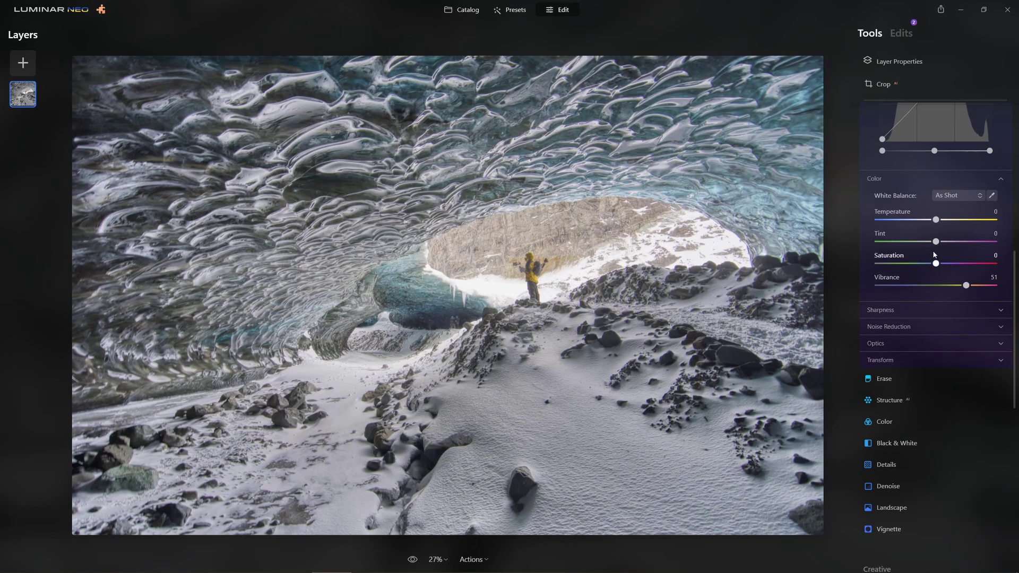
left_click_drag(936, 242, 939, 242)
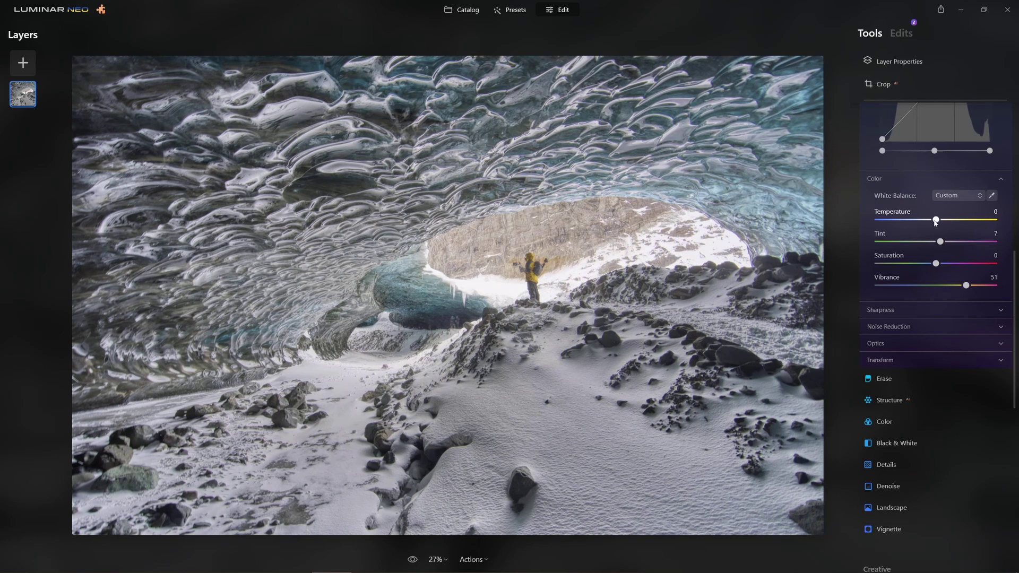
left_click_drag(936, 220, 928, 220)
Toggle Develop off and on to compare the photo with and without it
scroll(905, 264, "up", 3)
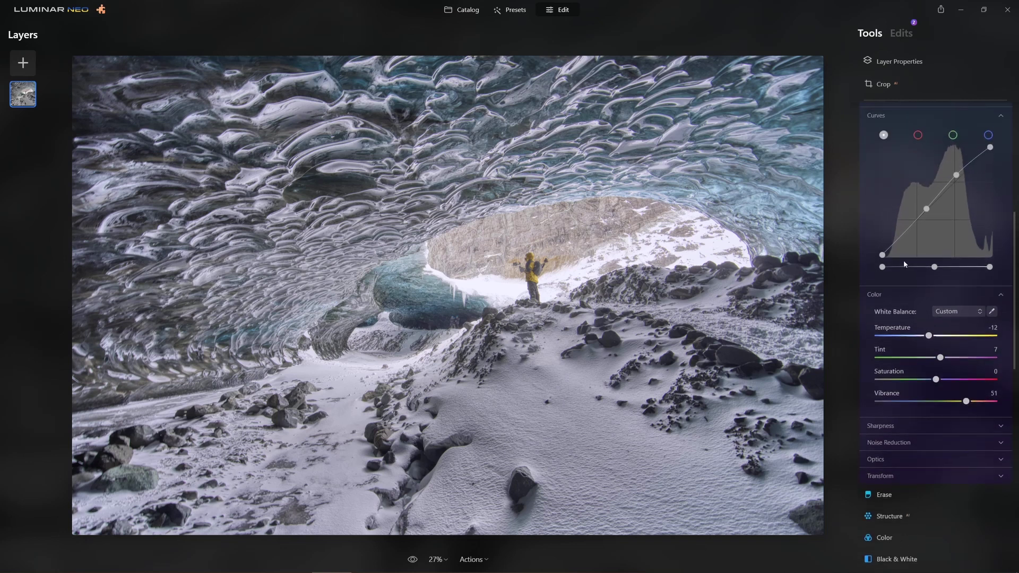
scroll(904, 264, "up", 6)
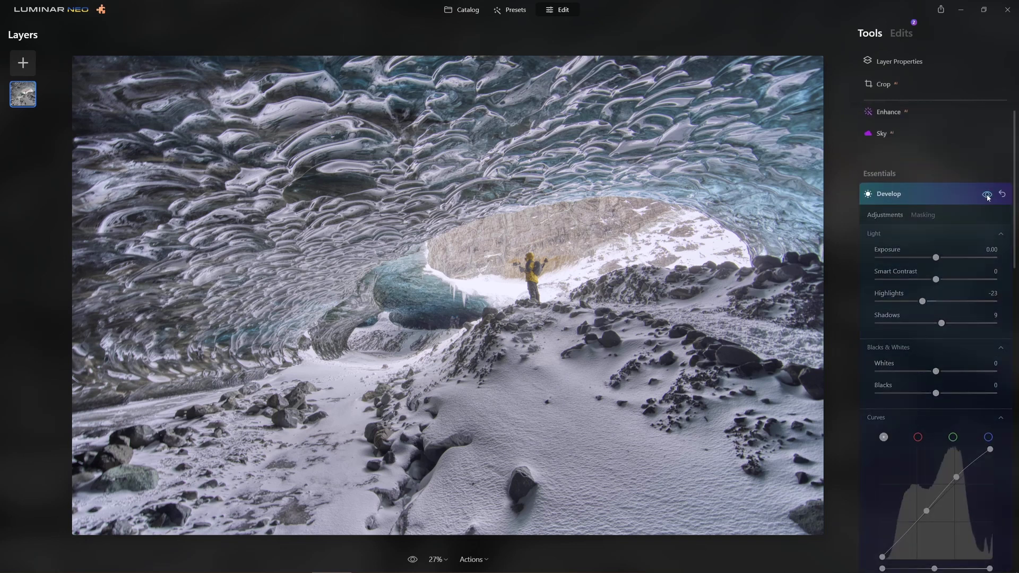
left_click(987, 195)
left_click(987, 195)
left_click(987, 195)
left_click(986, 195)
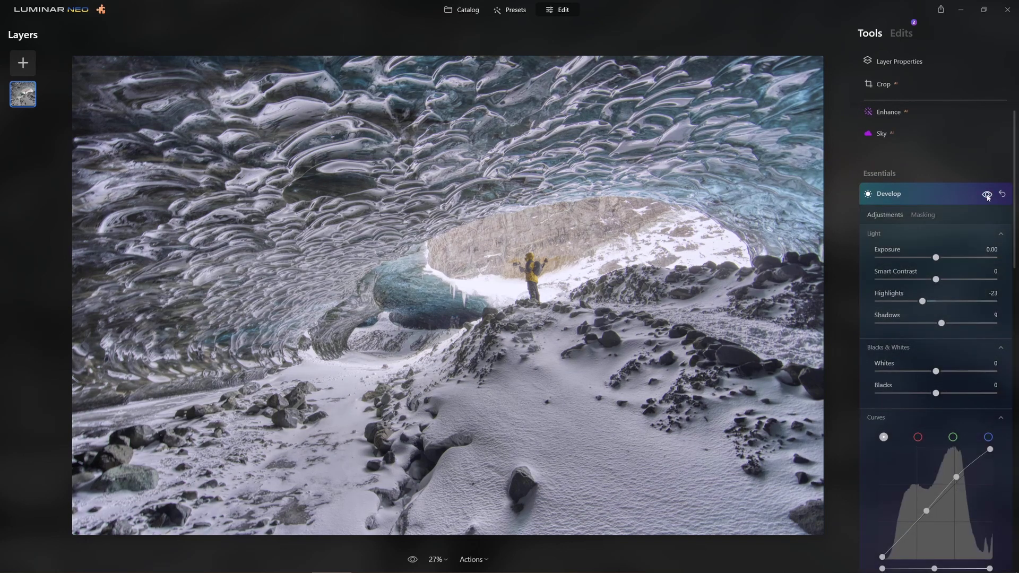
left_click(986, 195)
left_click(987, 195)
Set Structure AI Amount to 17 and Boost to 14
scroll(881, 319, "down", 8)
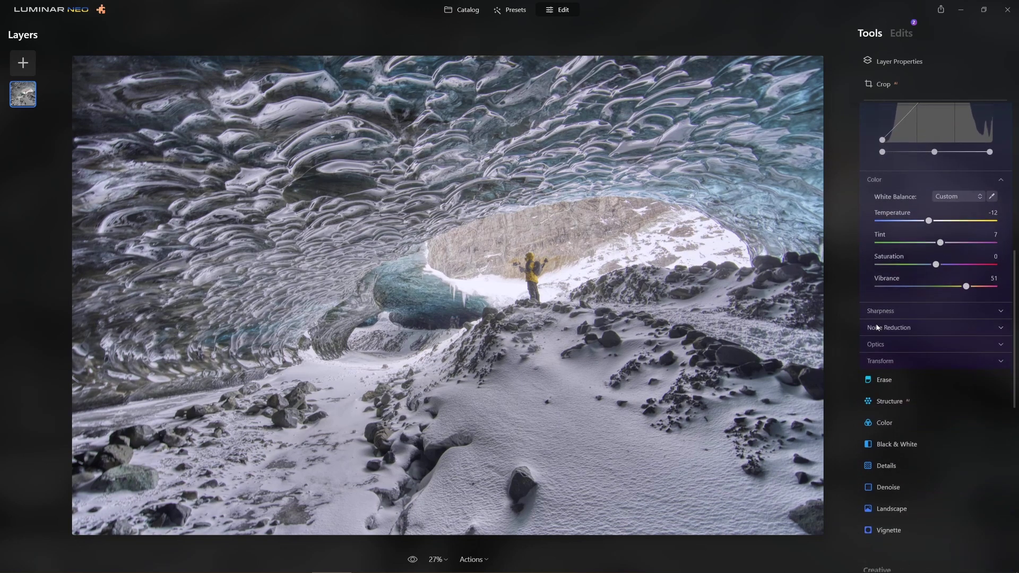
scroll(921, 342, "down", 1)
left_click(912, 352)
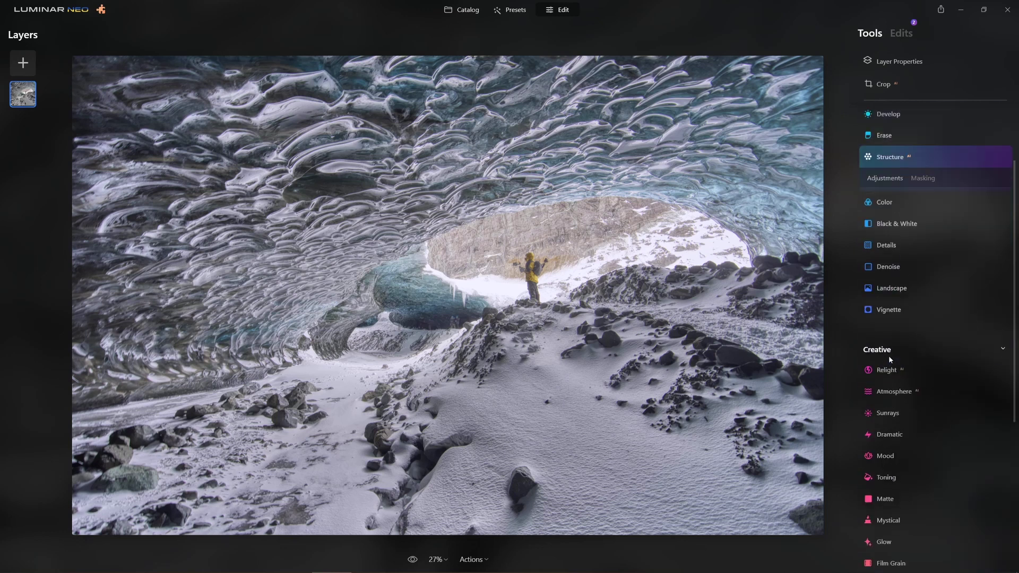
left_click_drag(877, 233, 888, 233)
left_click_drag(936, 210, 946, 213)
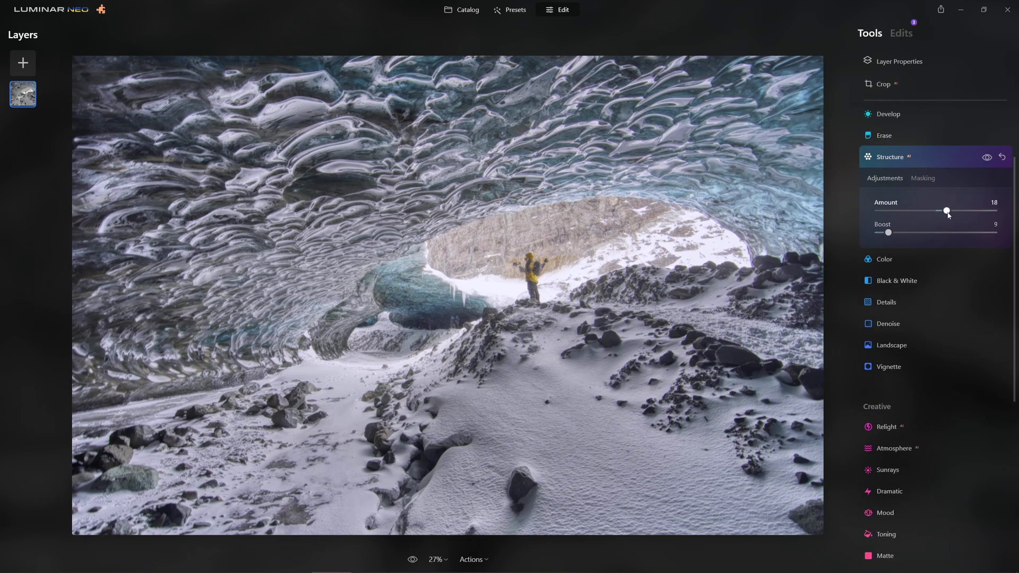
left_click_drag(889, 233, 896, 236)
Compare with and without Structure, then inspect the person in the cave mouth at 100%
left_click(988, 158)
left_click(987, 158)
left_click(987, 158)
left_click(987, 158)
left_click(527, 183)
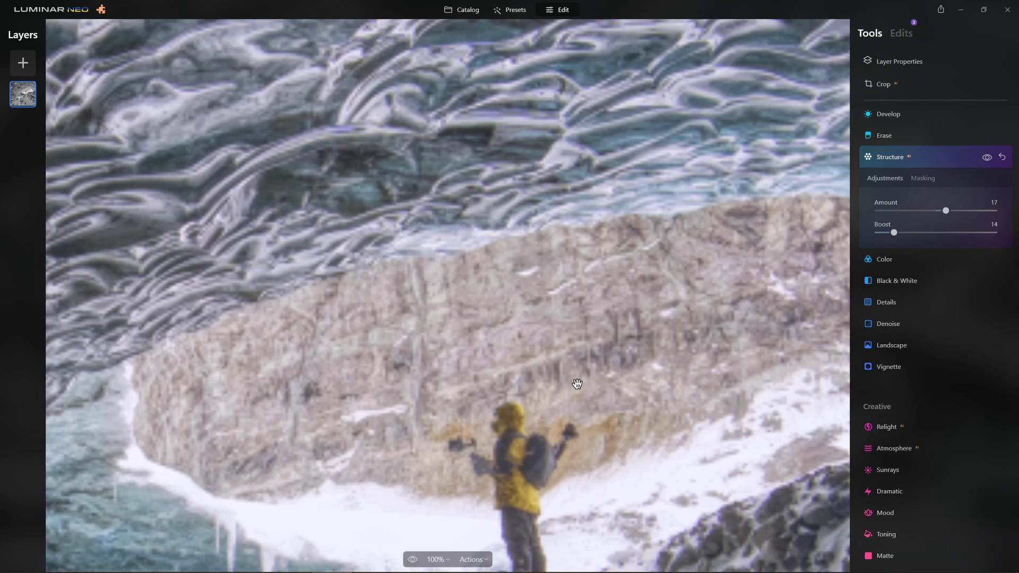
left_click_drag(581, 357, 628, 226)
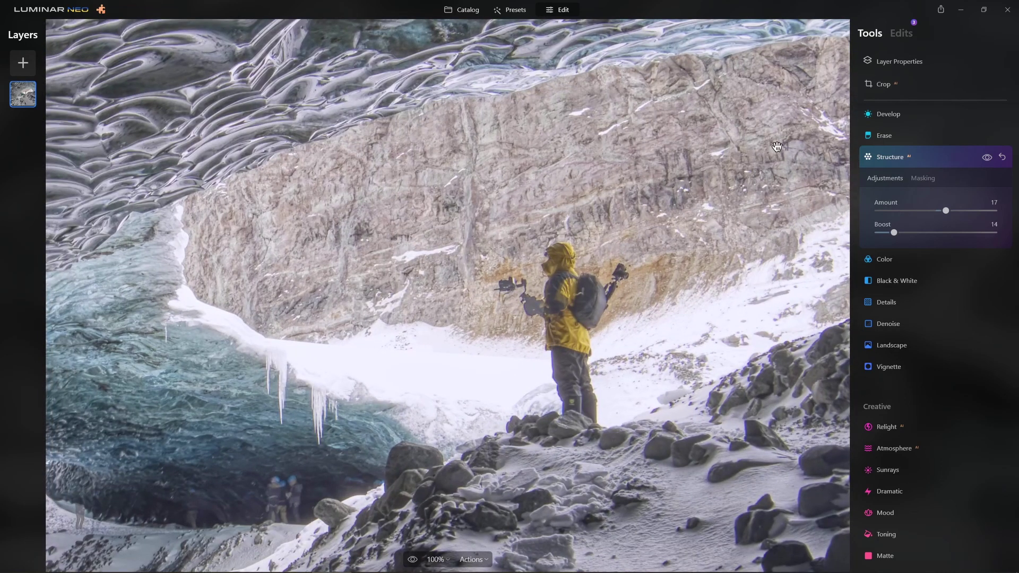
Compare the edit against Structure off and the unedited original, then view the blue ice arch
left_click(987, 158)
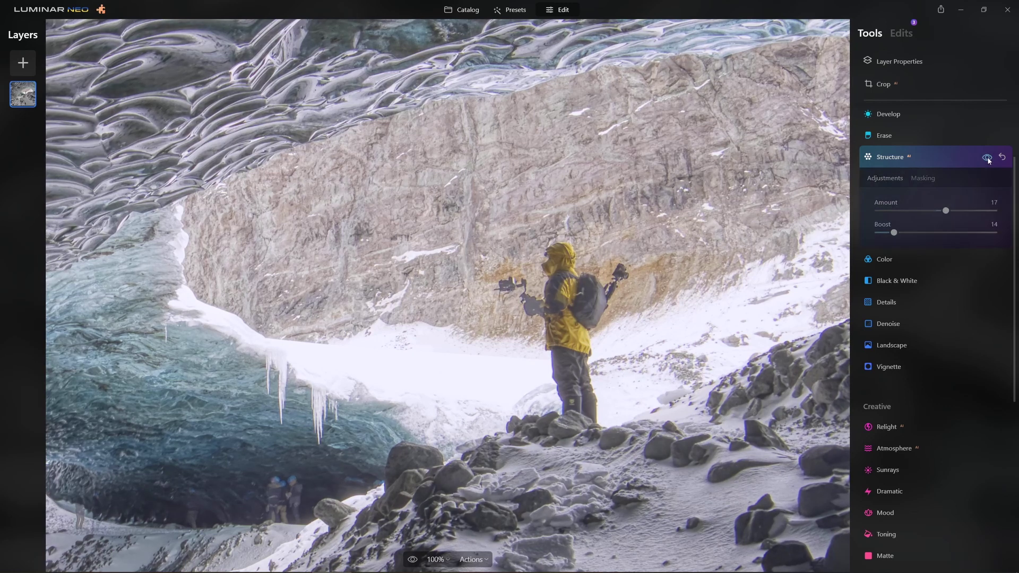
left_click(987, 158)
scroll(988, 153, "up", 2)
scroll(988, 153, "up", 1)
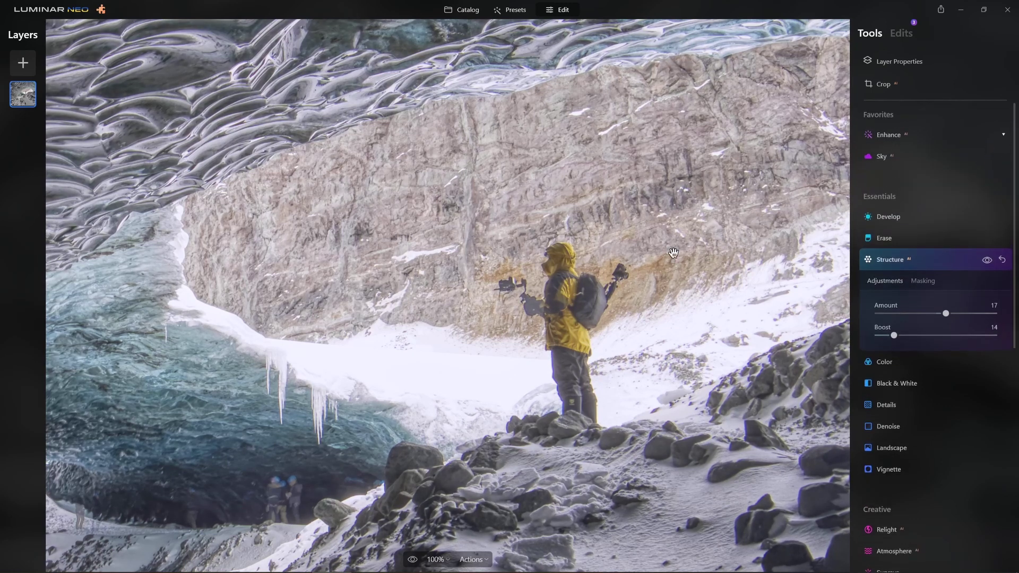
left_click(412, 560)
left_click(412, 561)
left_click(412, 560)
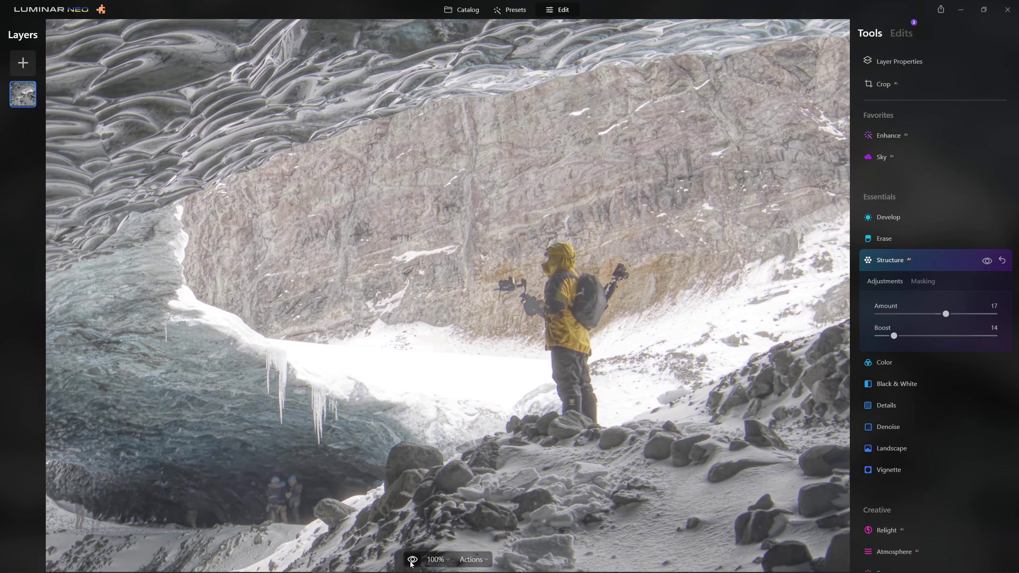
left_click(412, 560)
left_click(412, 561)
left_click(412, 560)
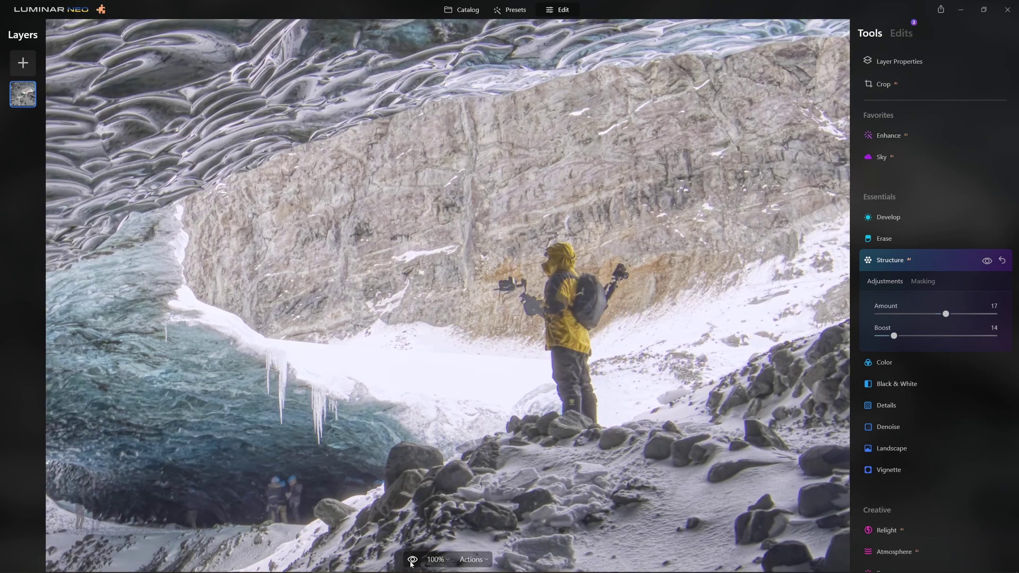
left_click_drag(432, 546, 691, 250)
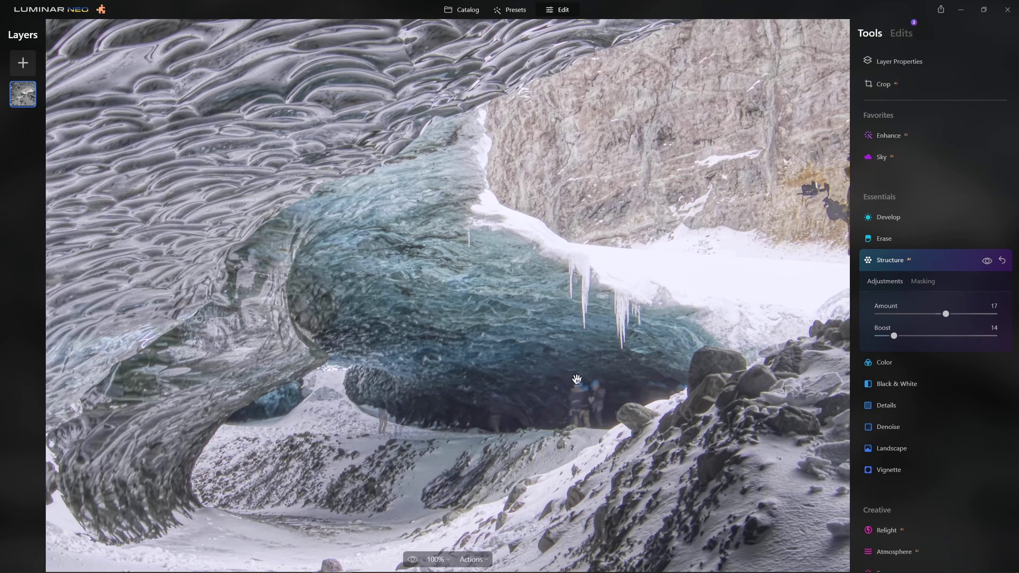
Set Supercontrast Highlights Contrast to 12 and Midtones Contrast to 22
left_click(608, 364)
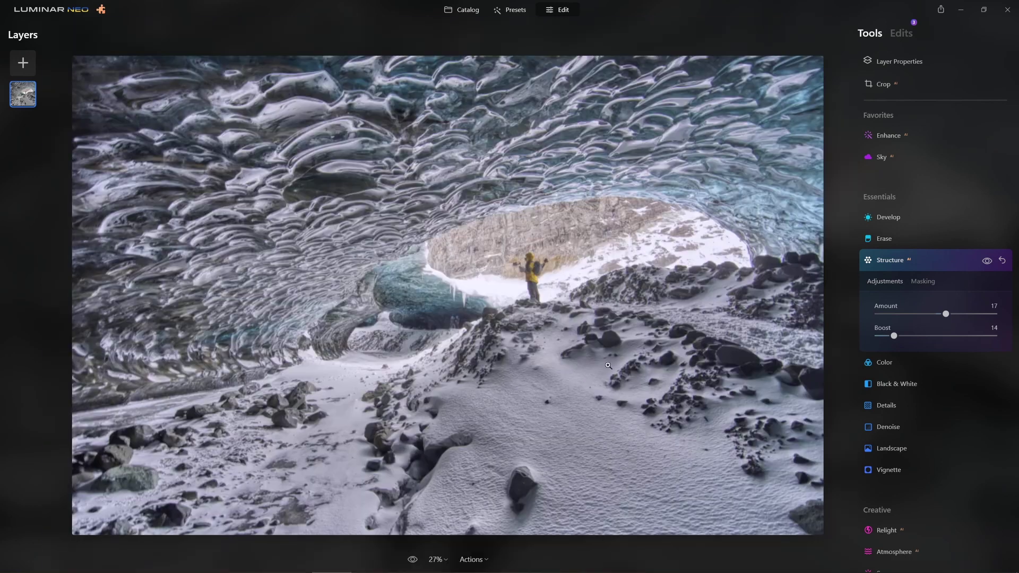
scroll(907, 396, "down", 3)
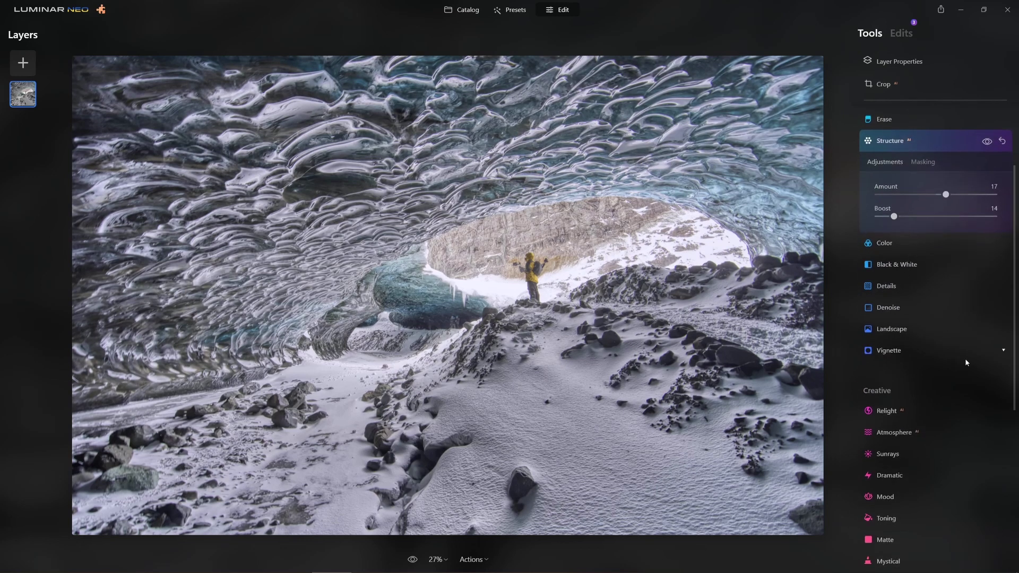
scroll(969, 355, "down", 7)
left_click(897, 502)
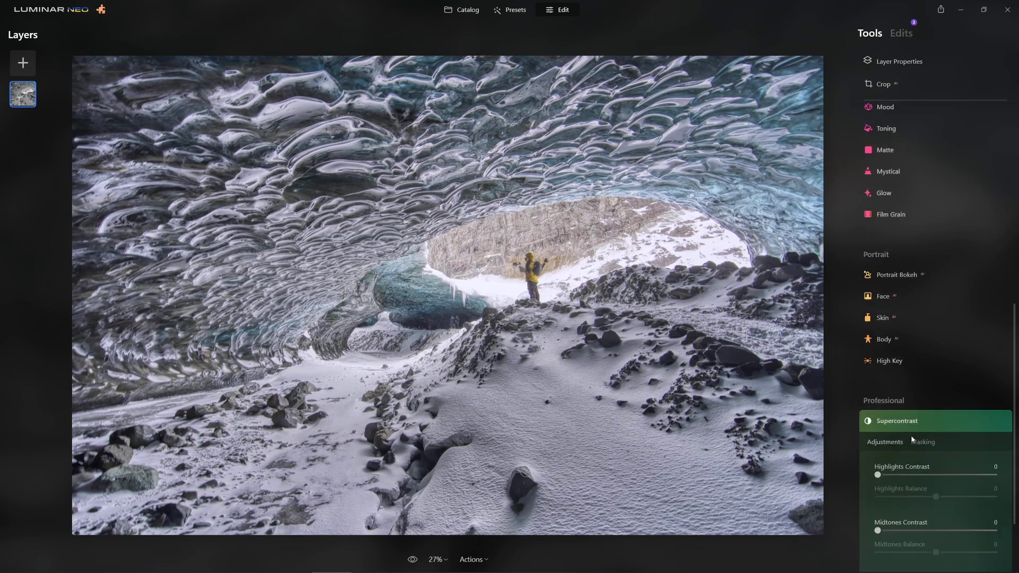
left_click_drag(878, 404, 903, 406)
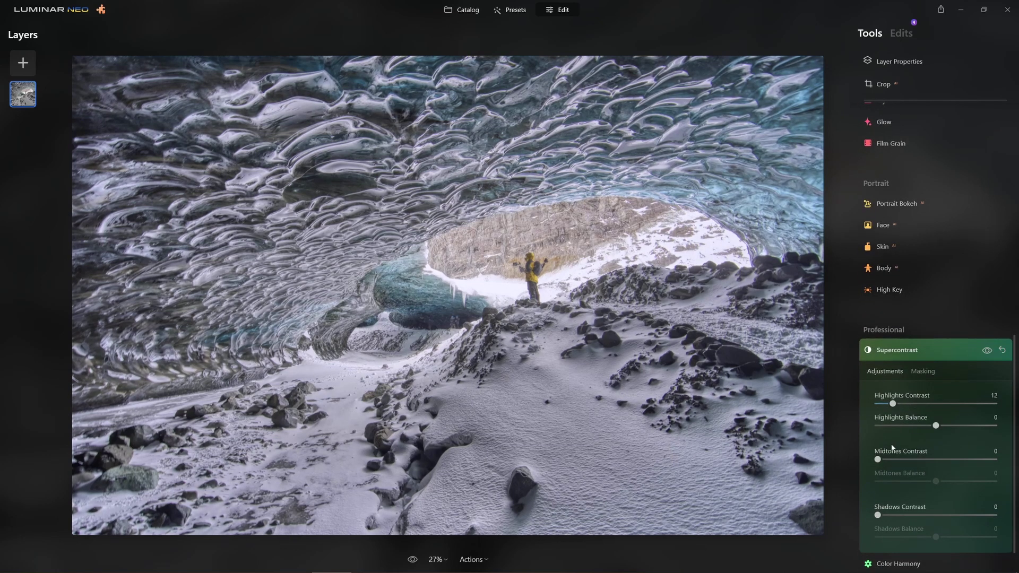
left_click_drag(878, 459, 905, 460)
Compare with and without Supercontrast and against the original, then return to the catalog
left_click(991, 353)
left_click(991, 354)
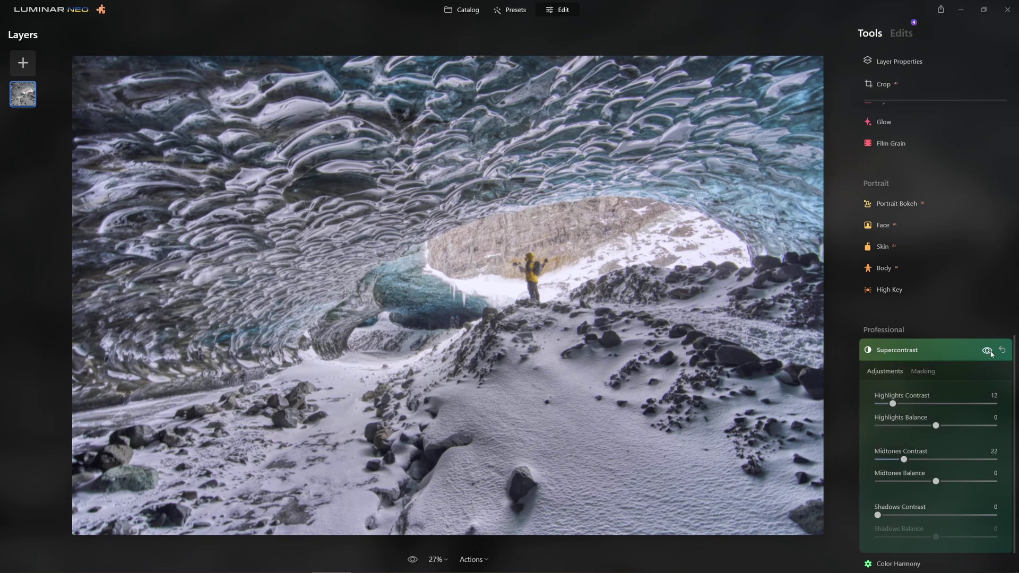
left_click(992, 353)
left_click(992, 354)
left_click(412, 559)
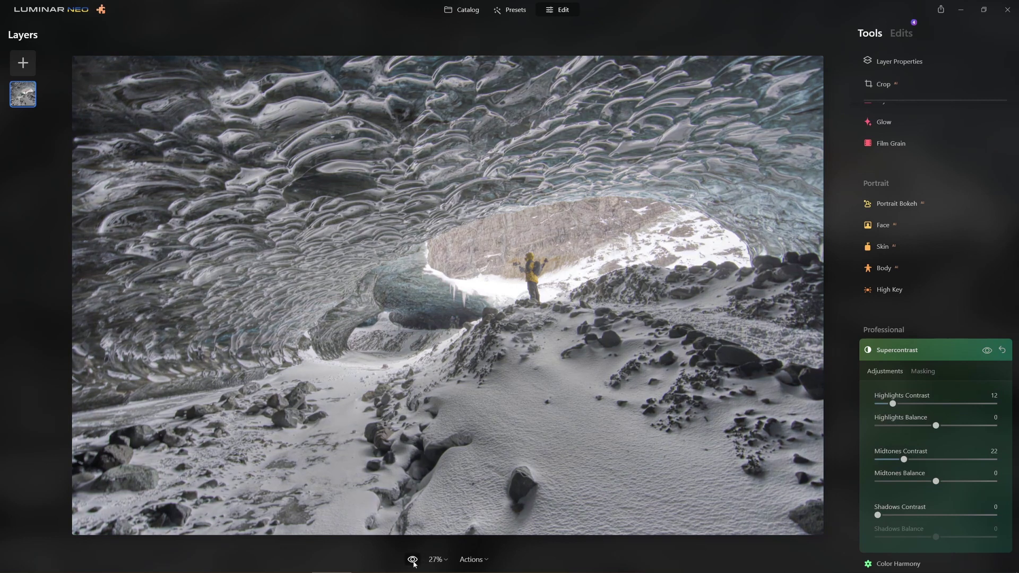
left_click(413, 560)
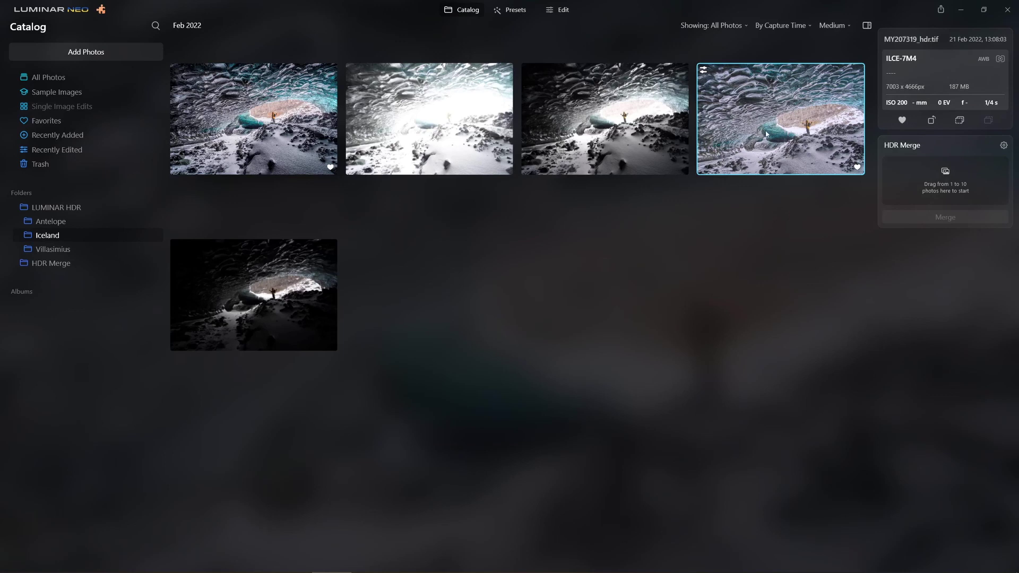
View MY207316-HDR-EDIT.JPG, the first Iceland photo, at full size
double_click(263, 136)
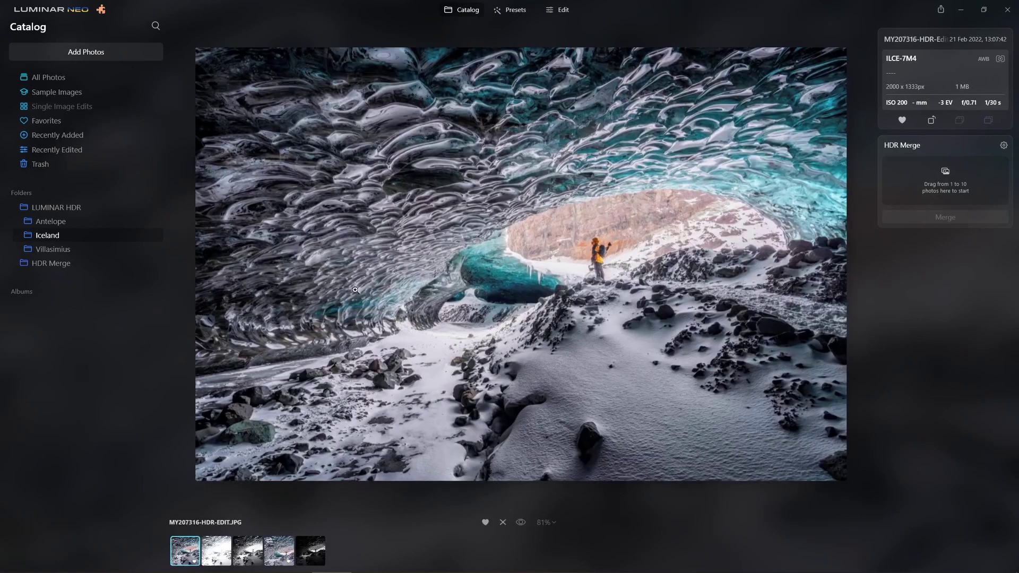